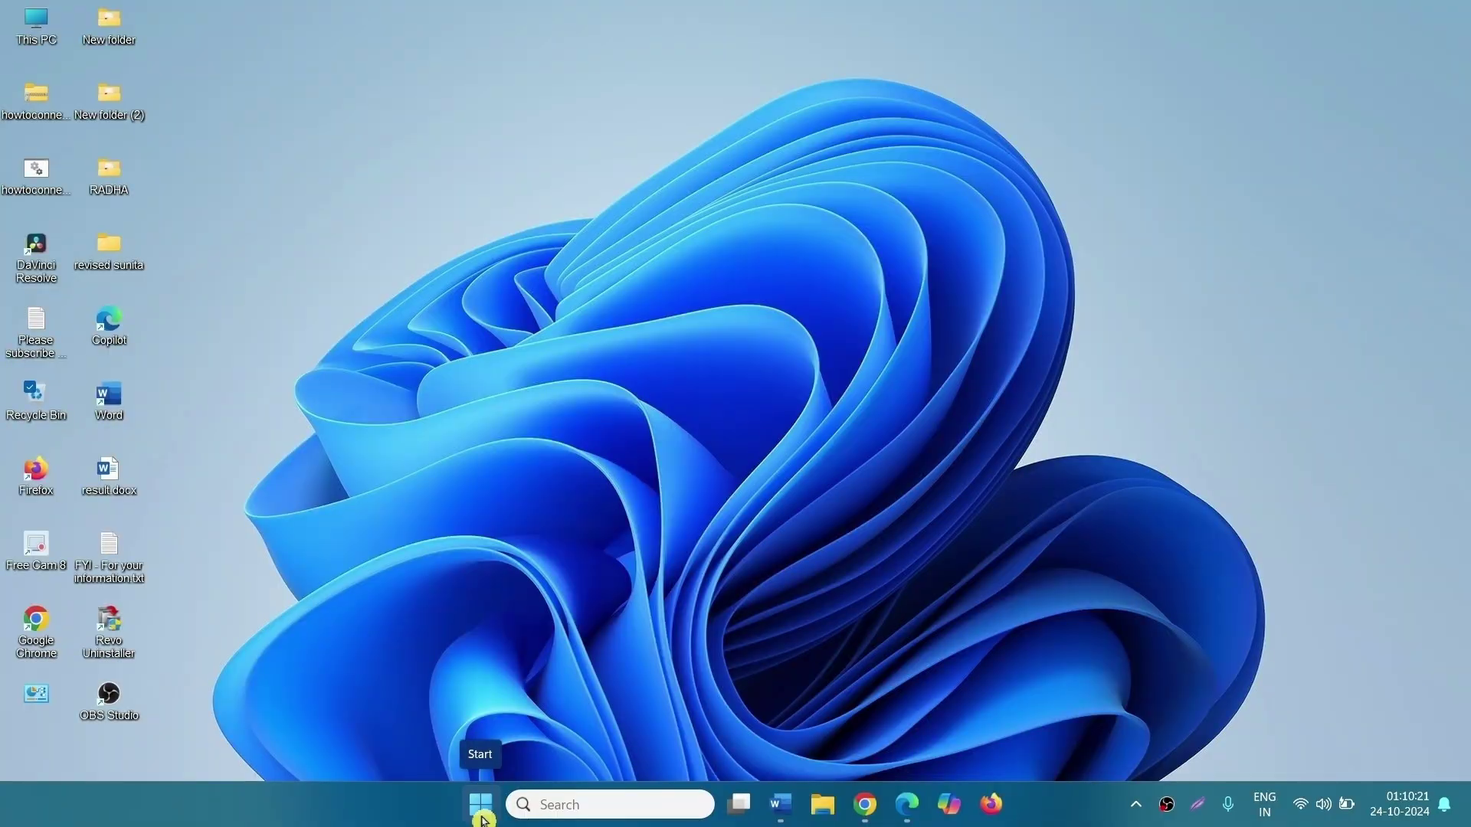
Check System > About for Windows 11 Home Single Language 24H2, build 26100.2033, then close Settings
{"action": "left_click", "coordinate": [481, 806]}
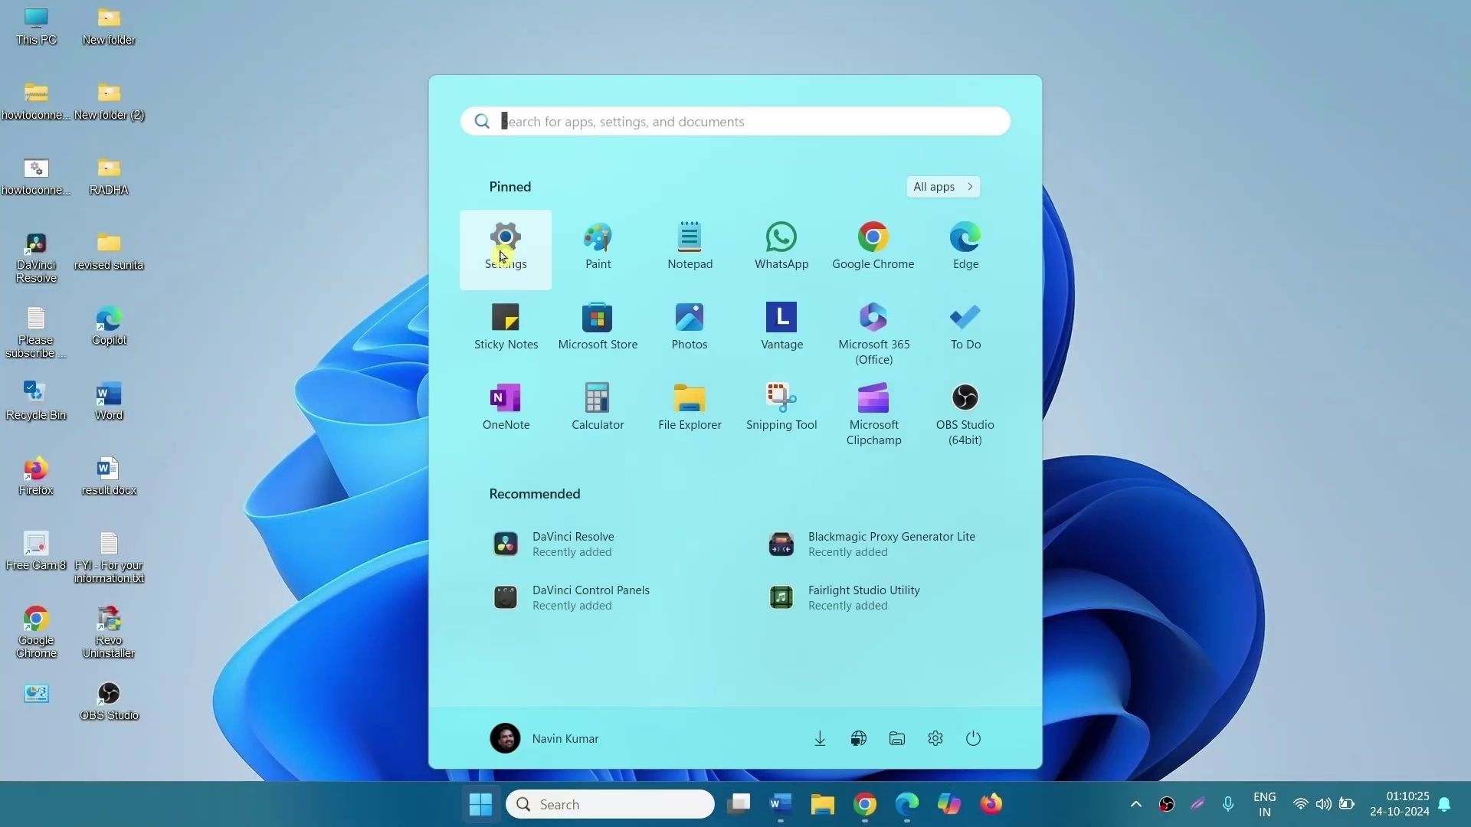
{"action": "left_click", "coordinate": [504, 249]}
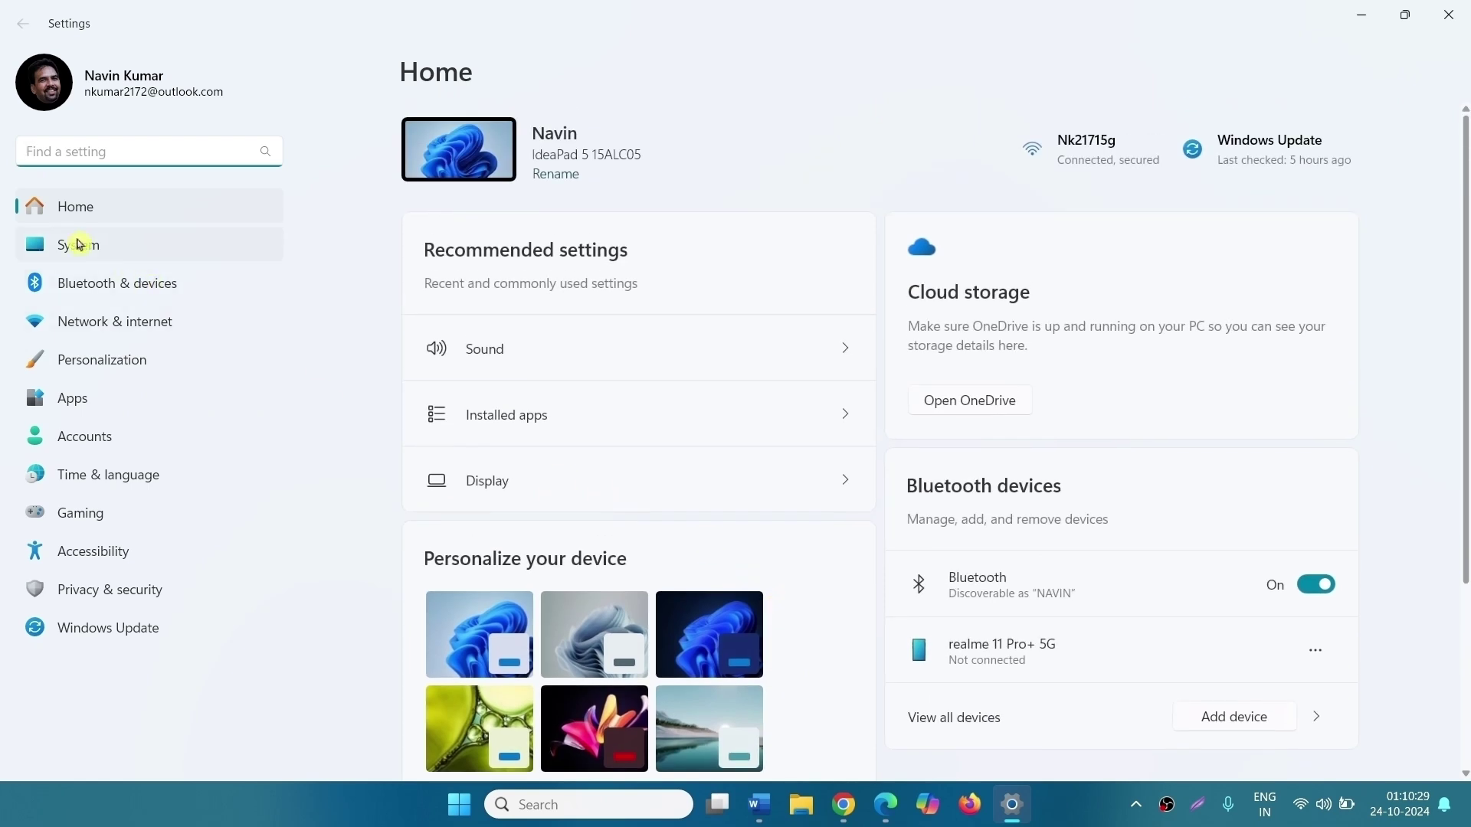
{"action": "left_click", "coordinate": [79, 245]}
{"action": "scroll", "coordinate": [558, 494], "scroll_direction": "down", "scroll_amount": 10}
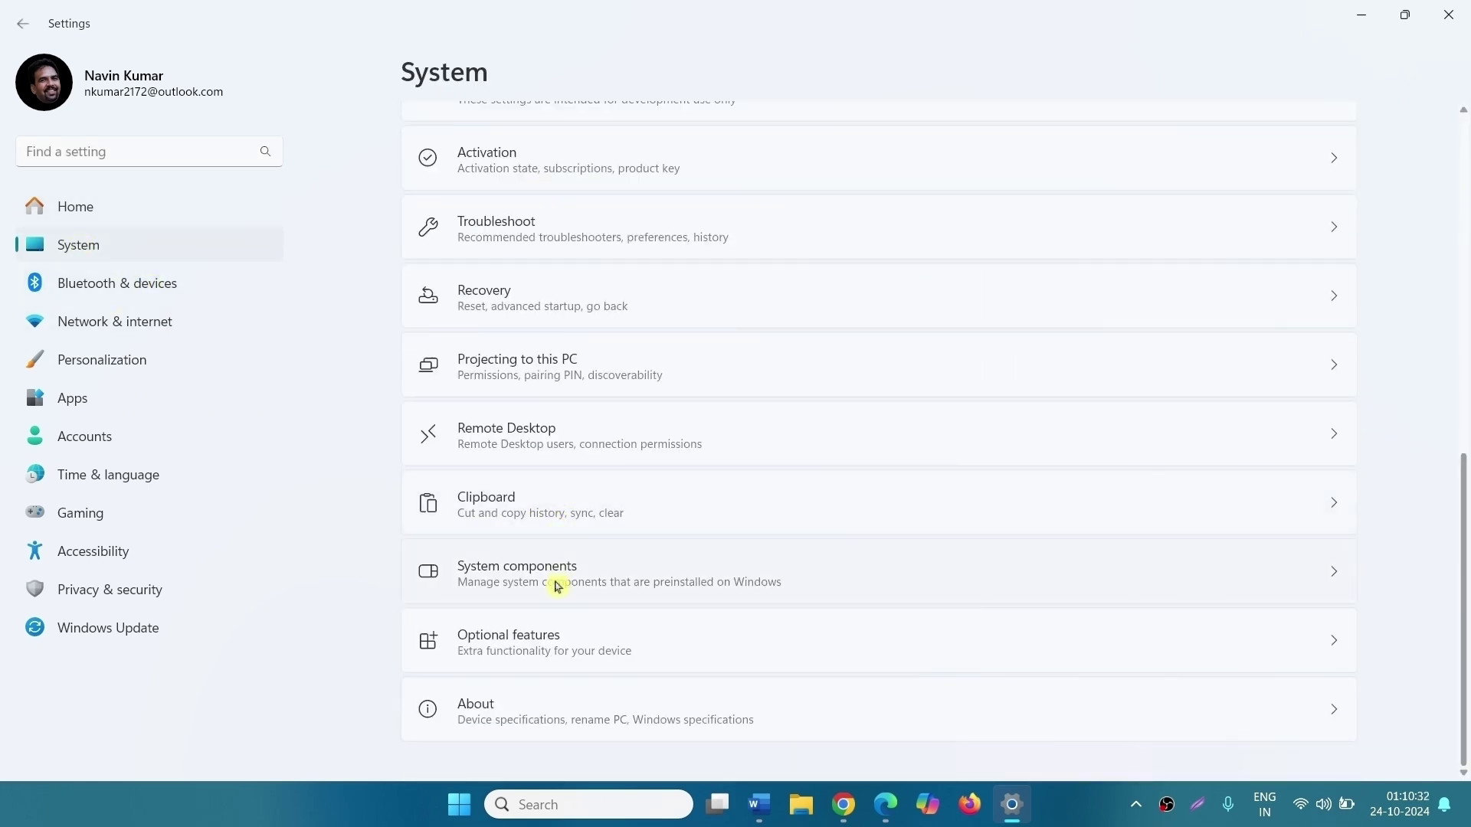
{"action": "left_click", "coordinate": [542, 727]}
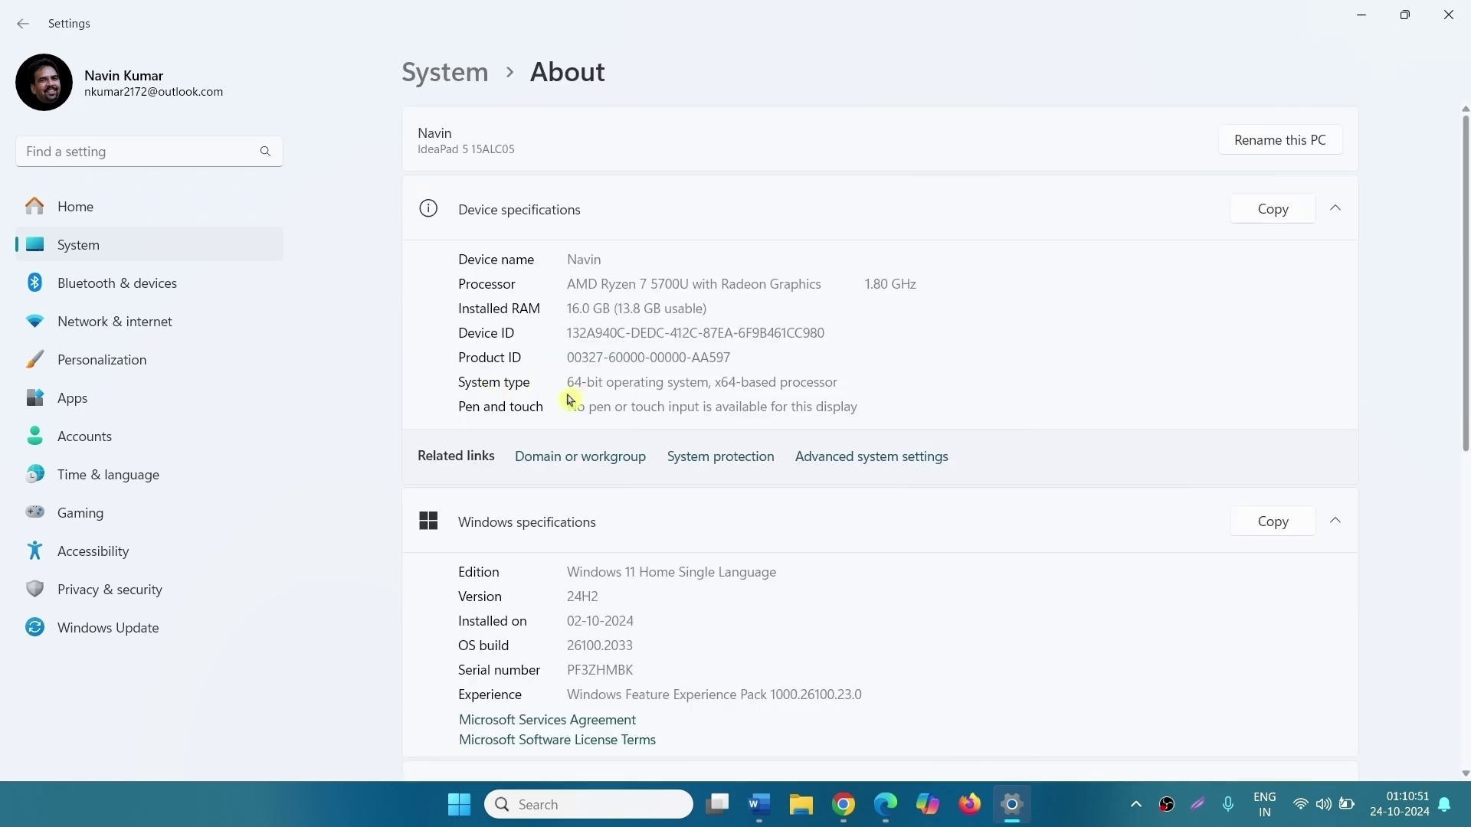
{"action": "left_click", "coordinate": [1448, 15]}
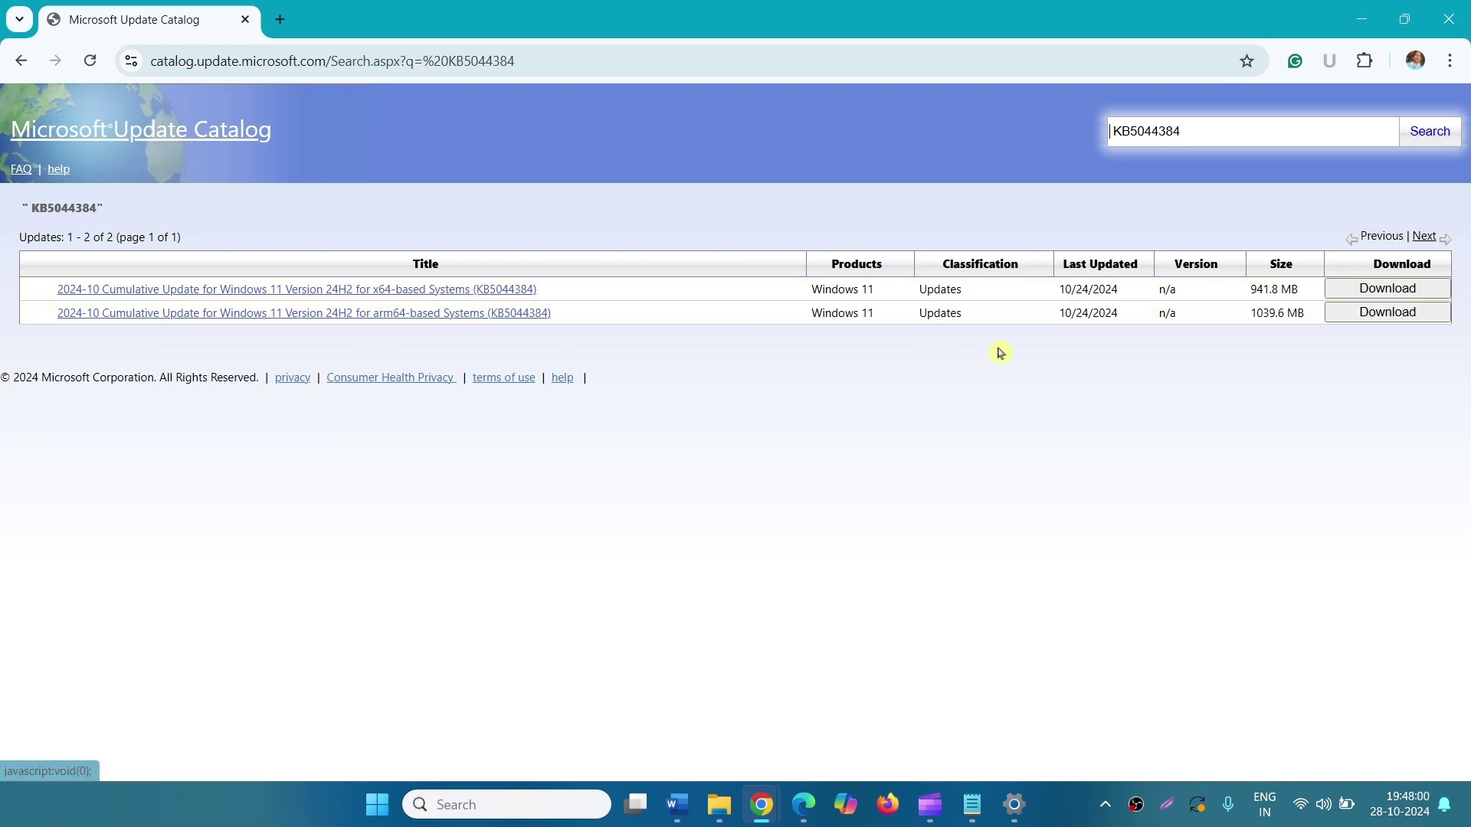
Download the x64 KB5044384 update's .msu package from the Update Catalog
{"action": "left_click", "coordinate": [1438, 293]}
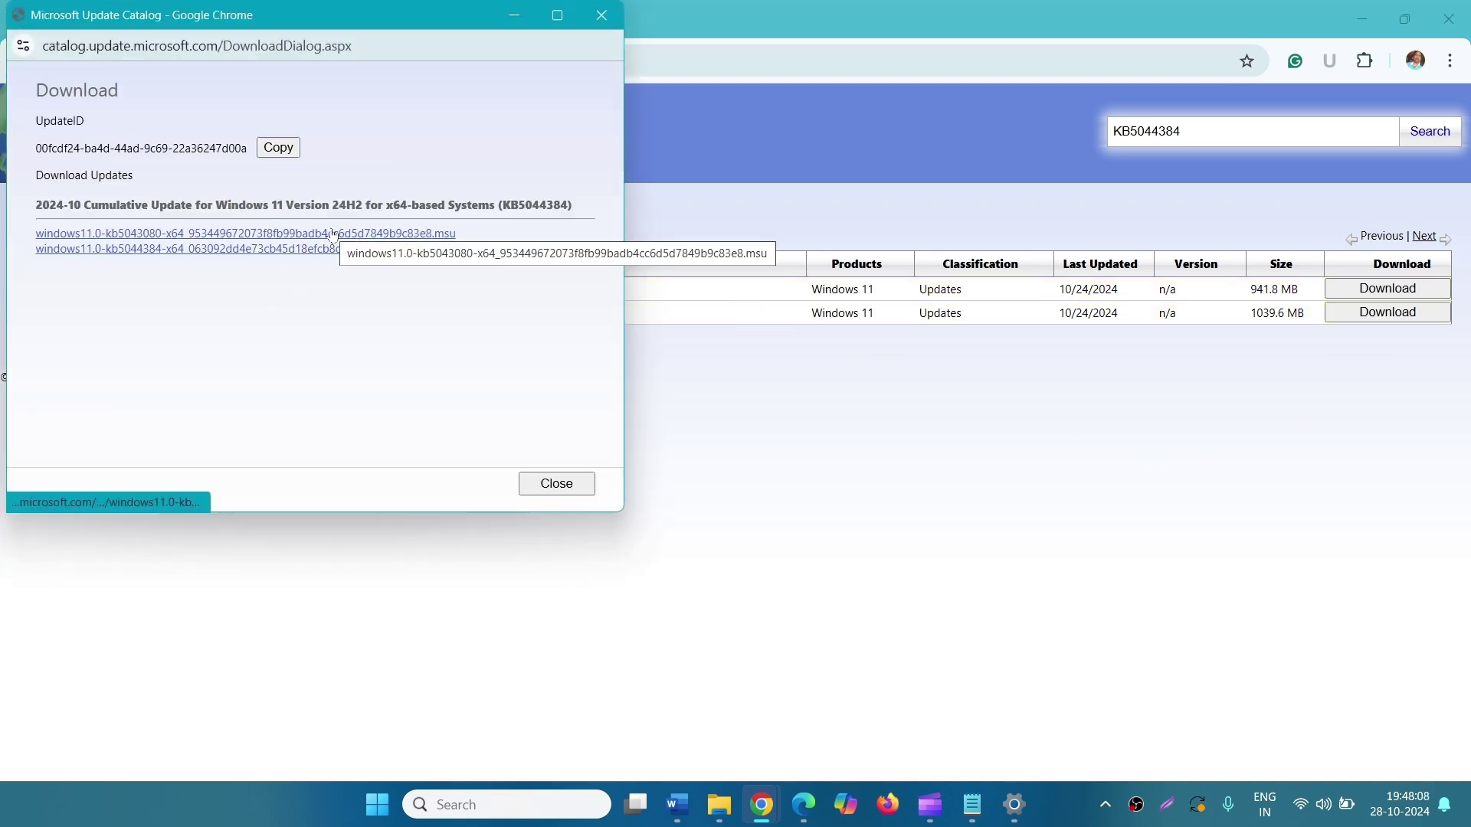
{"action": "left_click", "coordinate": [281, 252]}
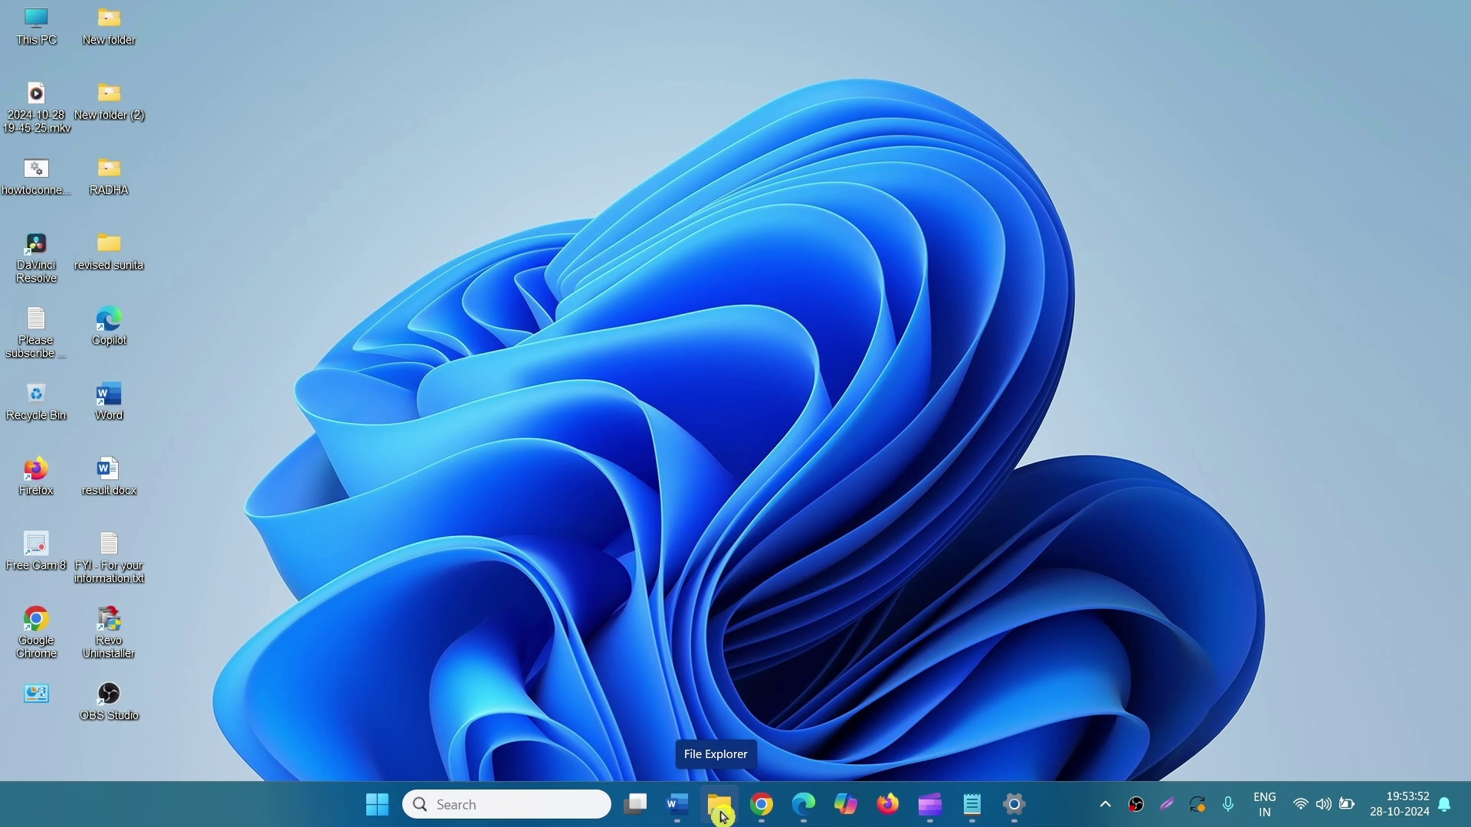
Open the downloaded windows11.0-kb5044384 .msu package from Downloads to install it
{"action": "left_click", "coordinate": [725, 816]}
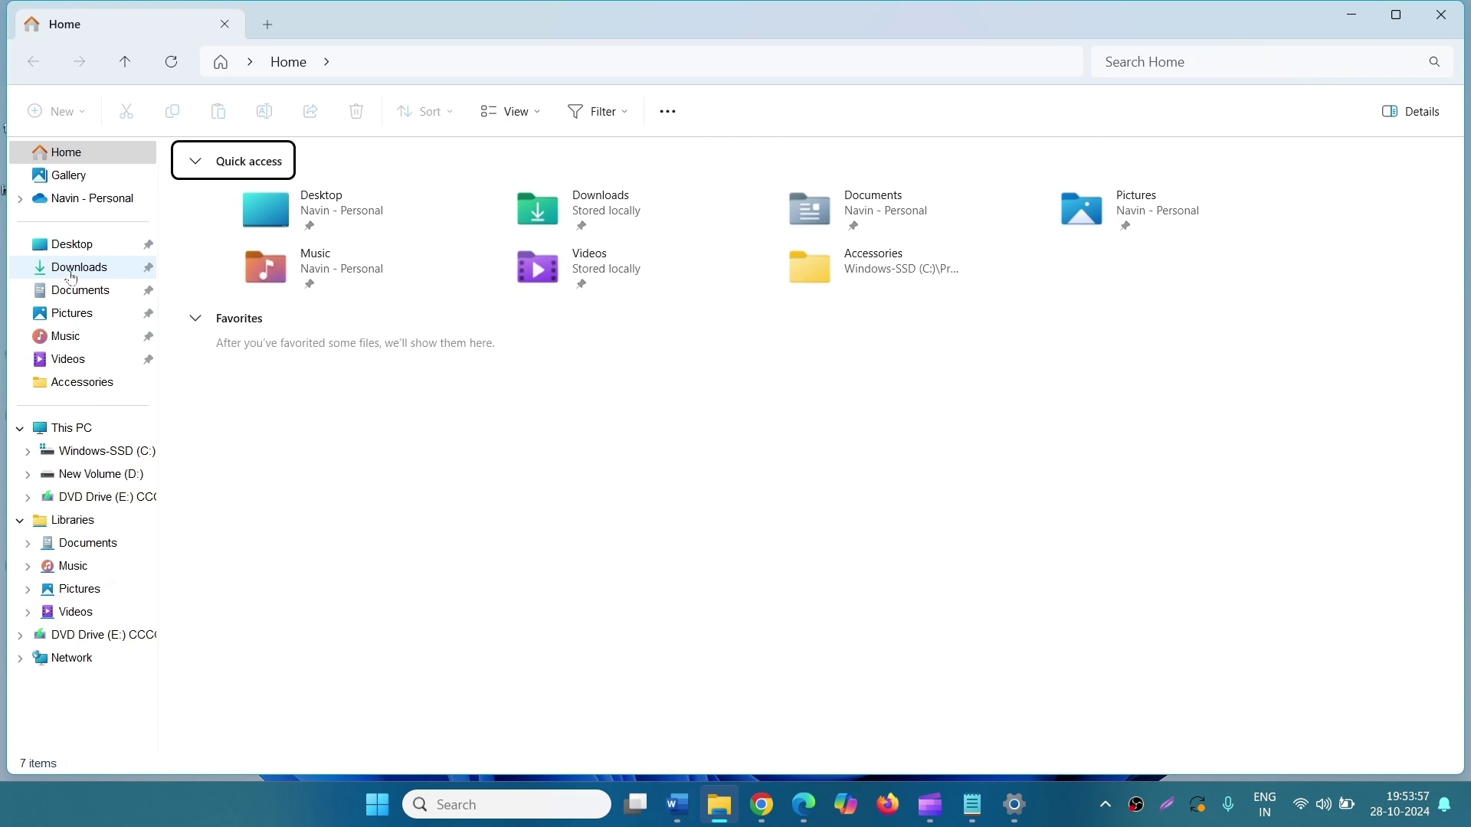
{"action": "left_click", "coordinate": [77, 268]}
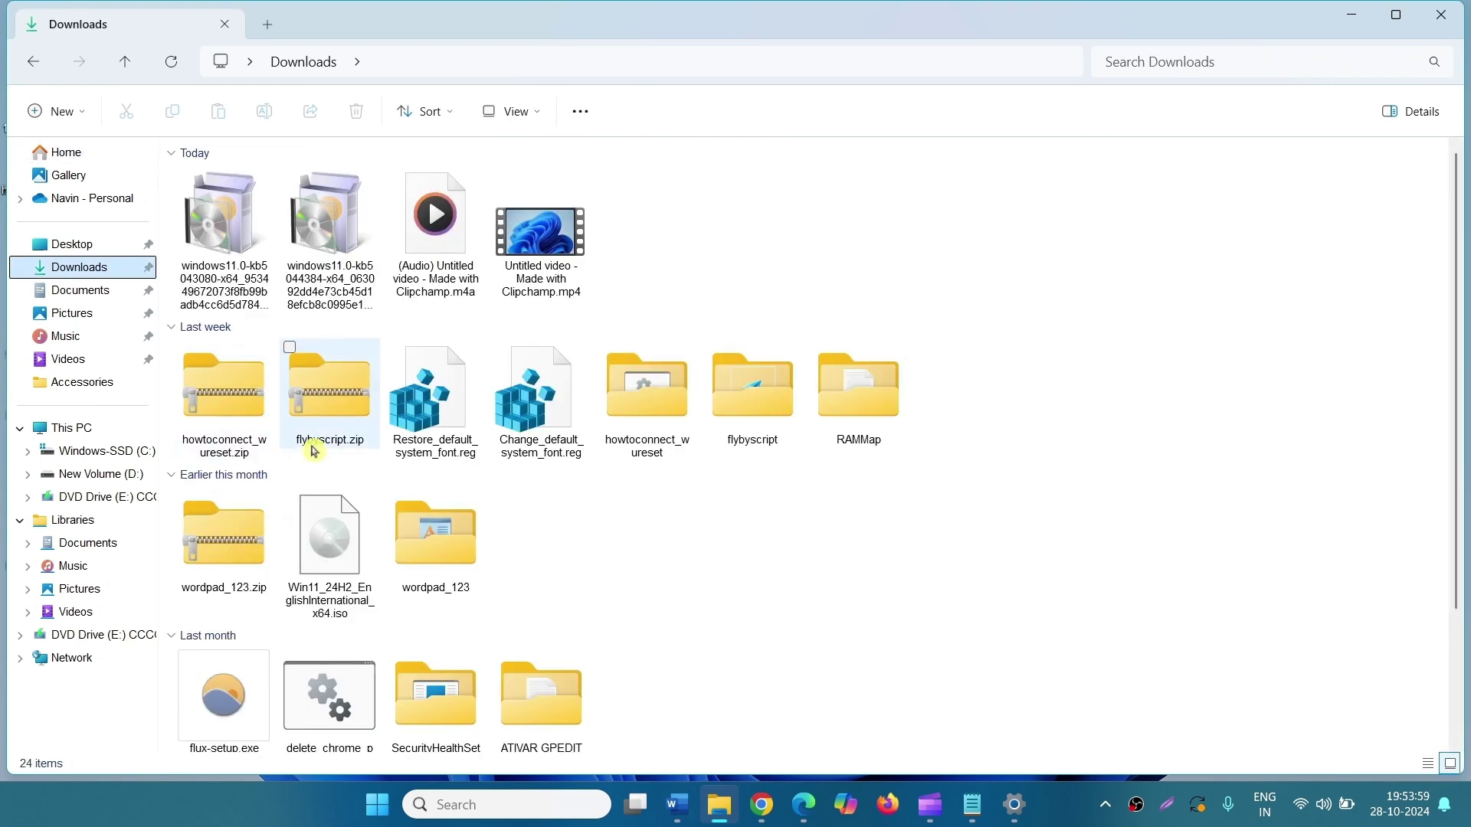
{"action": "left_click", "coordinate": [240, 237]}
{"action": "right_click", "coordinate": [240, 237]}
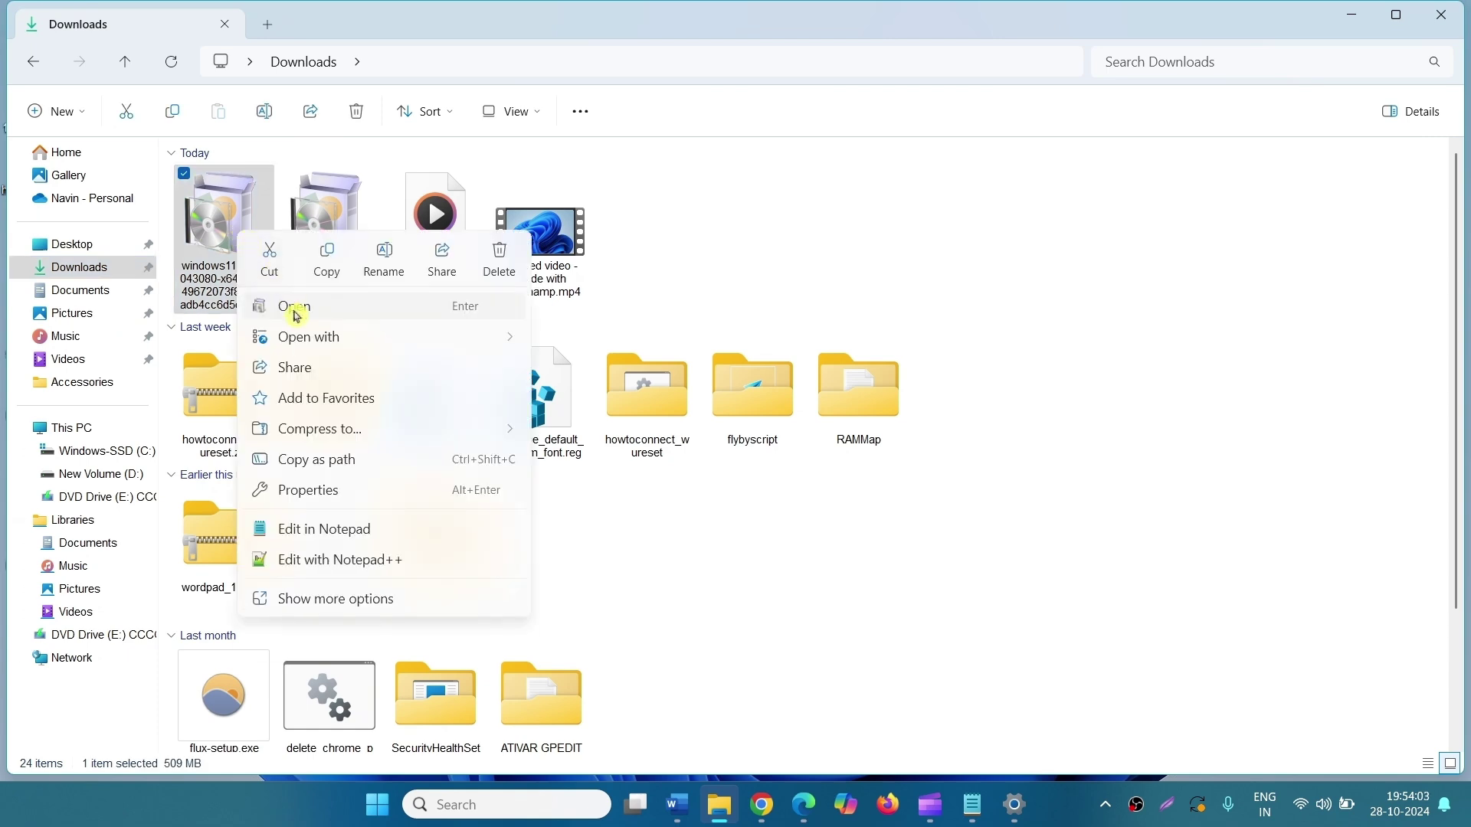
{"action": "right_click", "coordinate": [322, 245]}
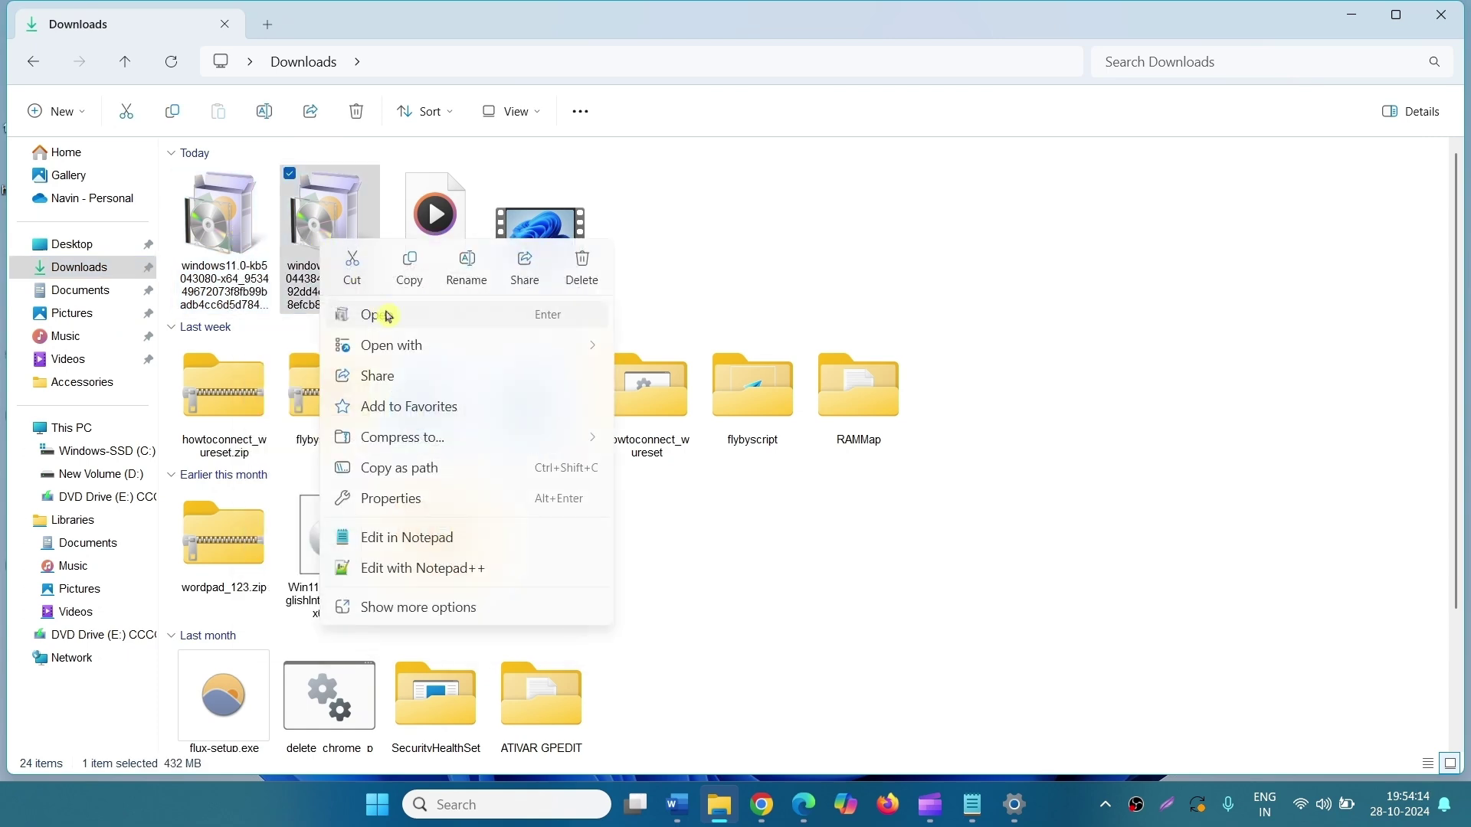
{"action": "left_click", "coordinate": [387, 316]}
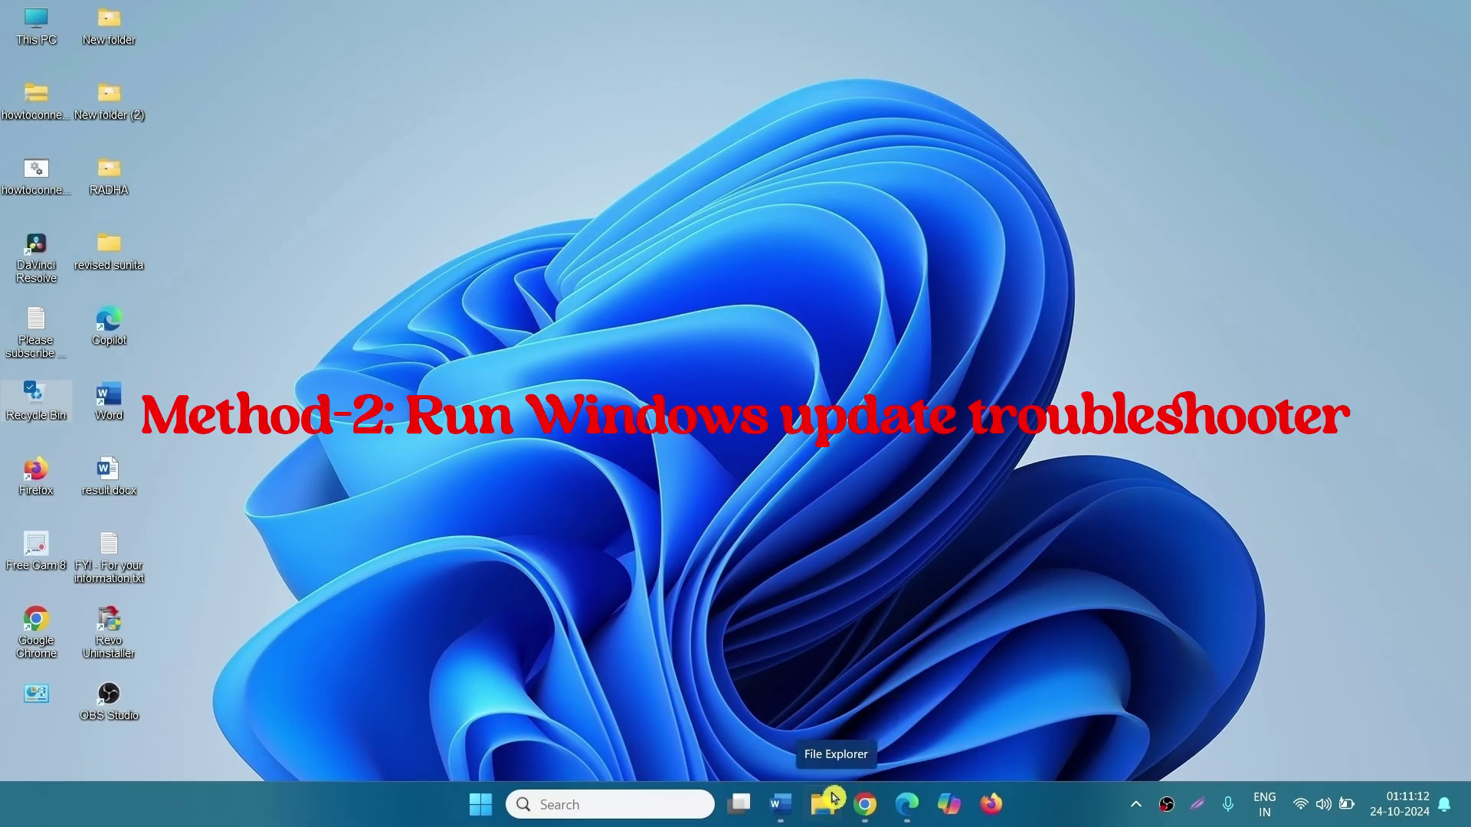
Go to Settings > System > Troubleshoot > Other troubleshooters
{"action": "left_click", "coordinate": [483, 814]}
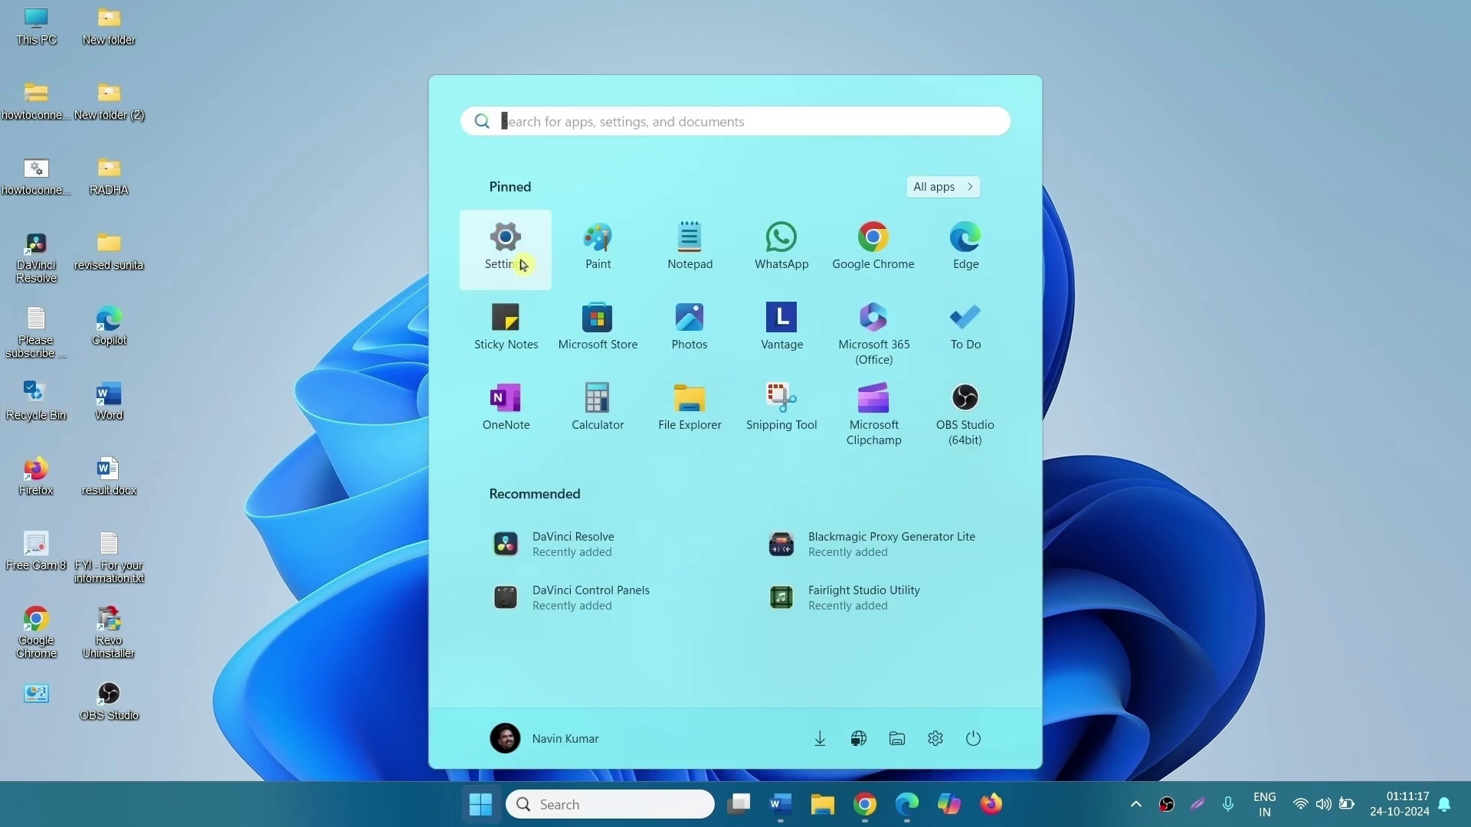
{"action": "left_click", "coordinate": [521, 265]}
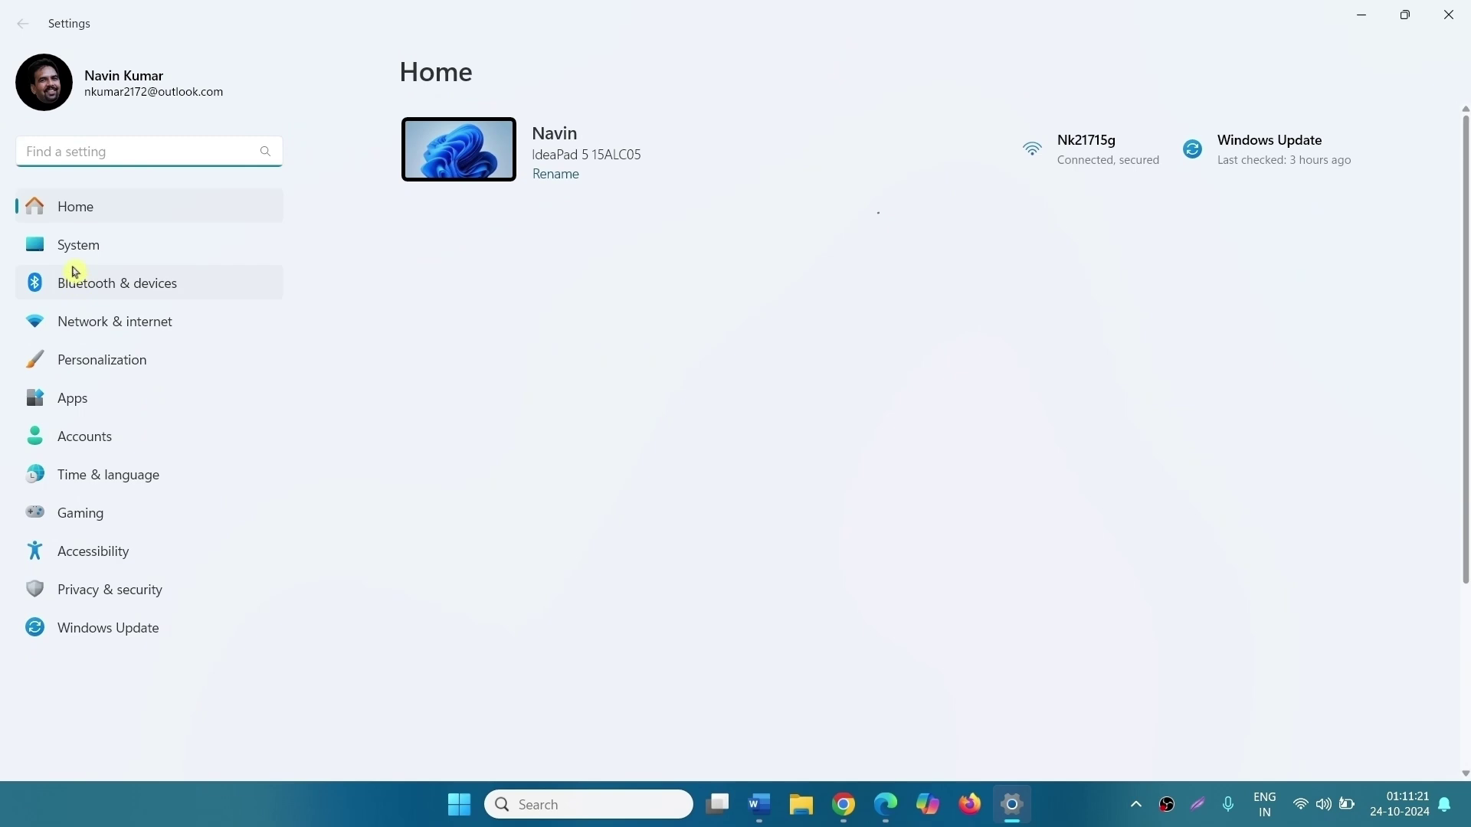
{"action": "left_click", "coordinate": [75, 247]}
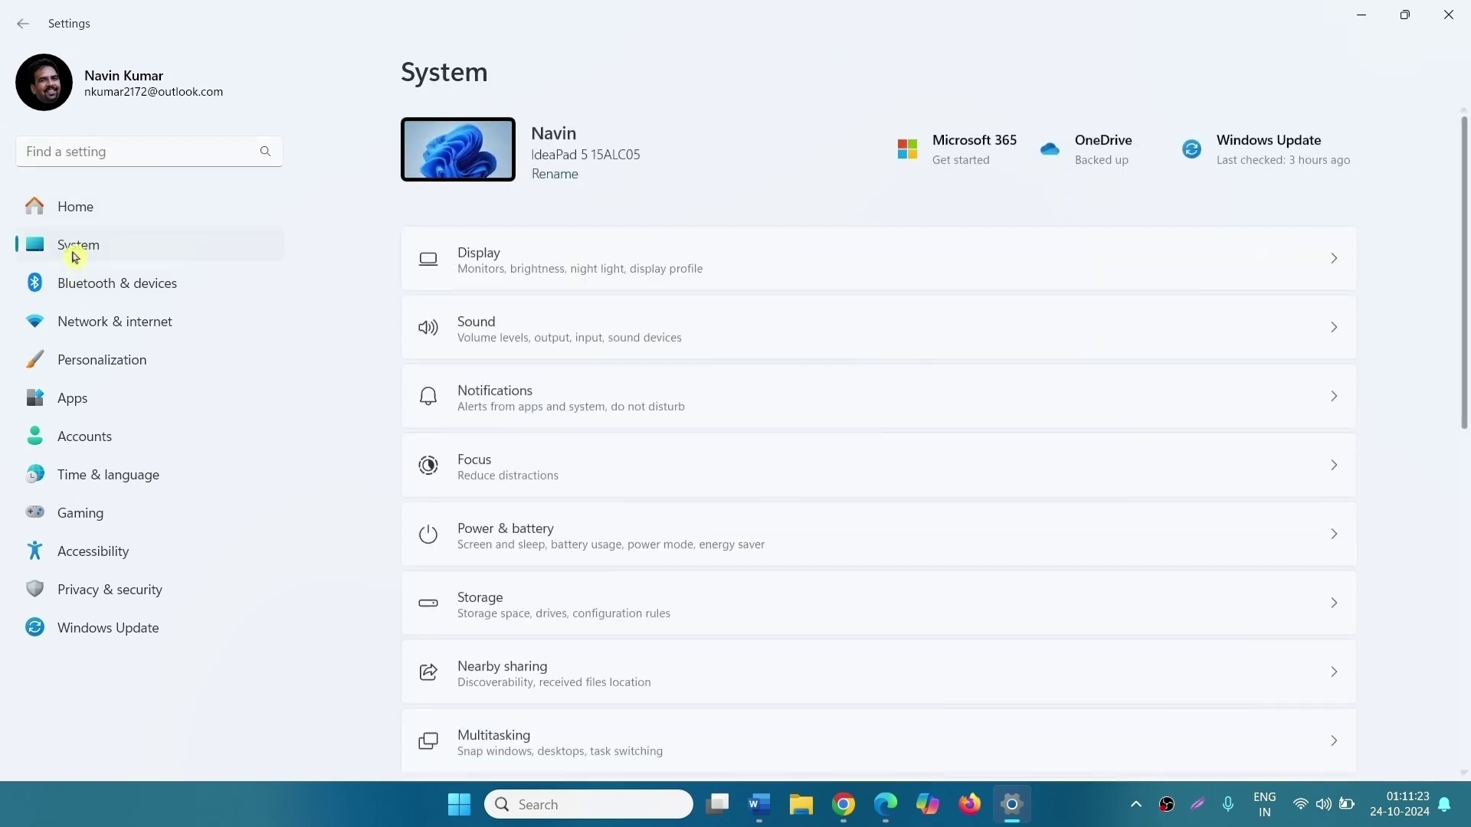
{"action": "scroll", "coordinate": [536, 551], "scroll_direction": "down", "scroll_amount": 2}
{"action": "scroll", "coordinate": [537, 550], "scroll_direction": "down", "scroll_amount": 2}
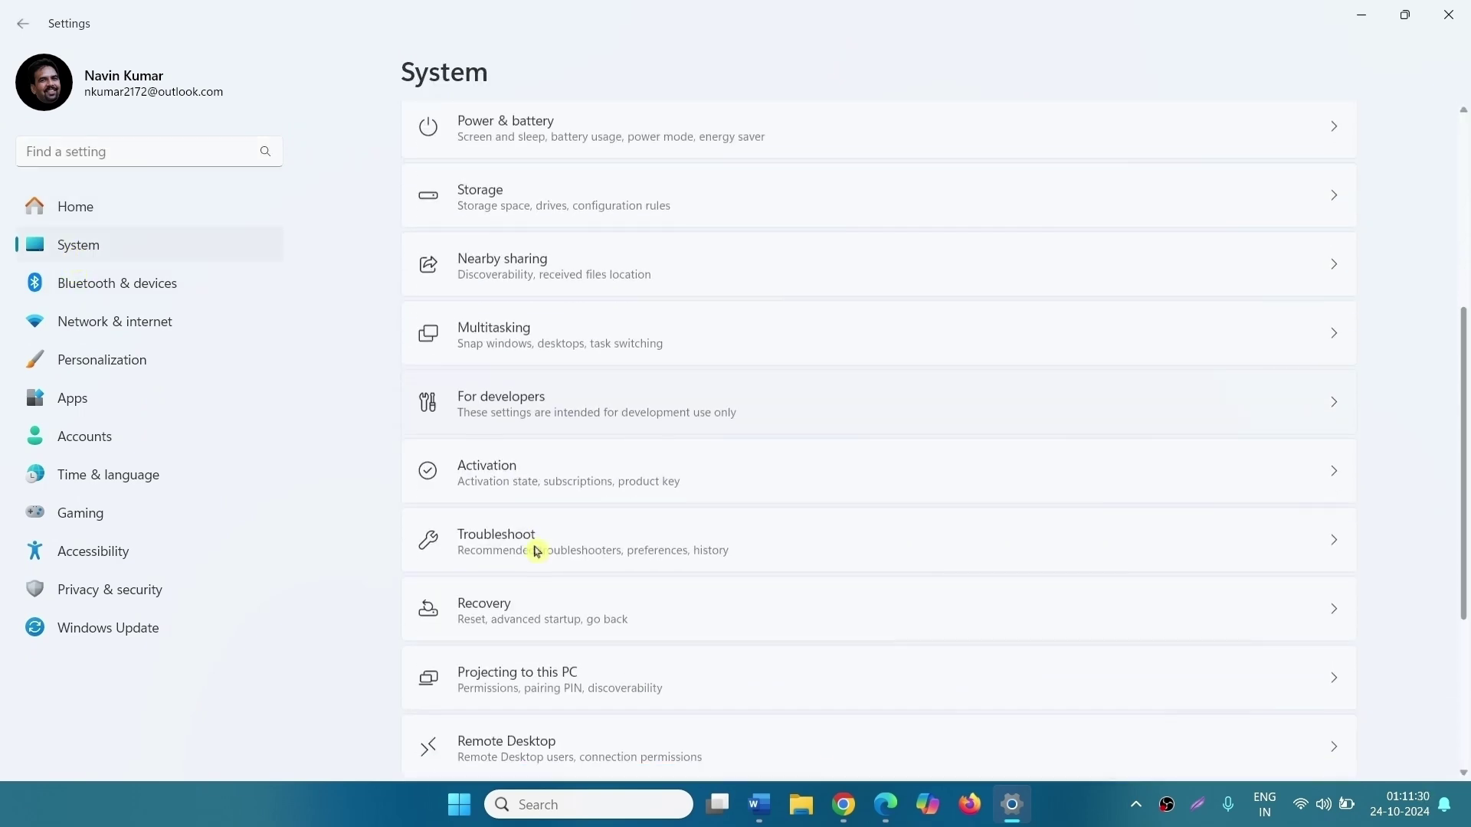
{"action": "left_click", "coordinate": [536, 549]}
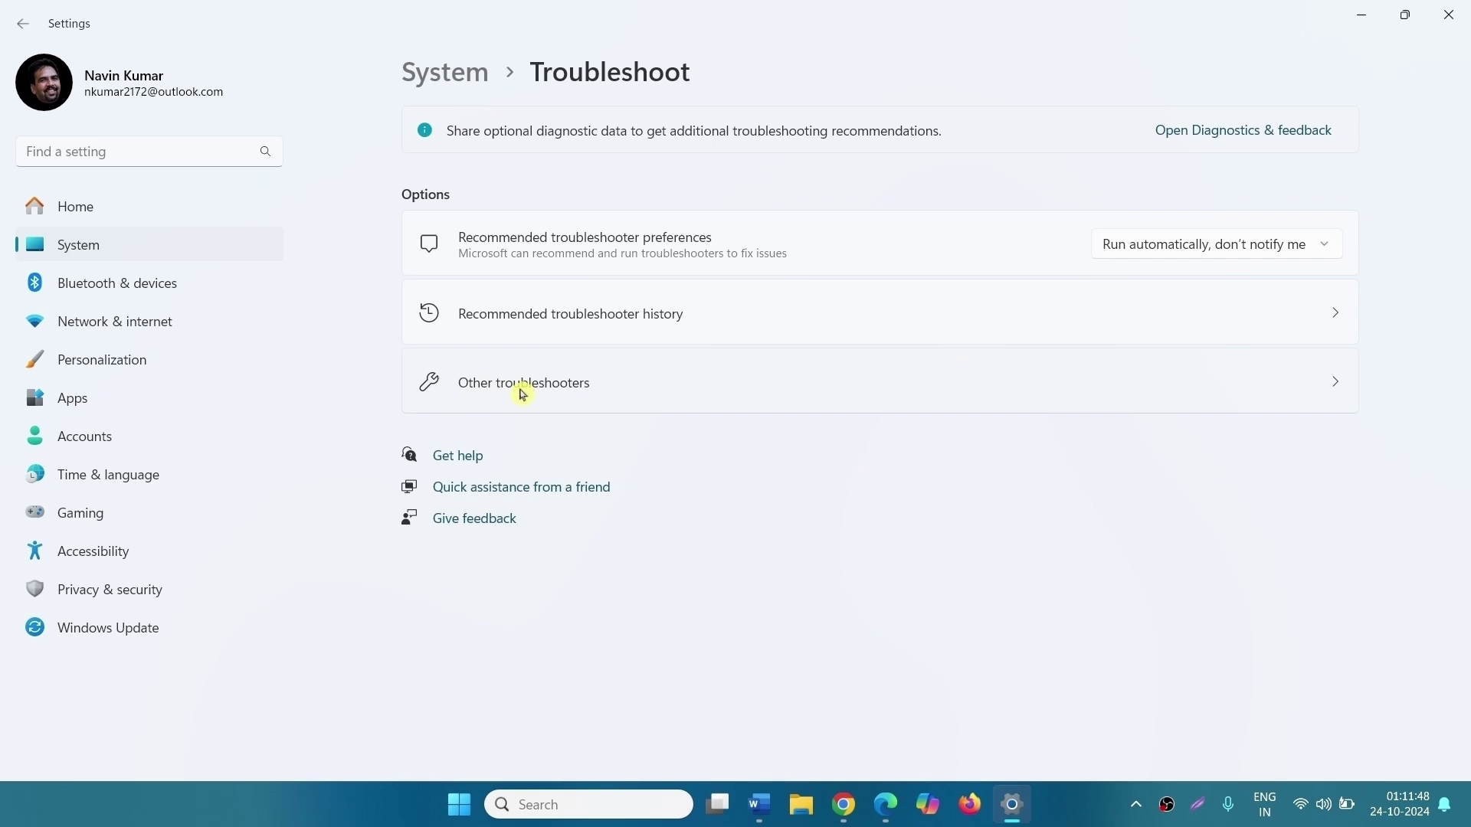
{"action": "left_click", "coordinate": [541, 392]}
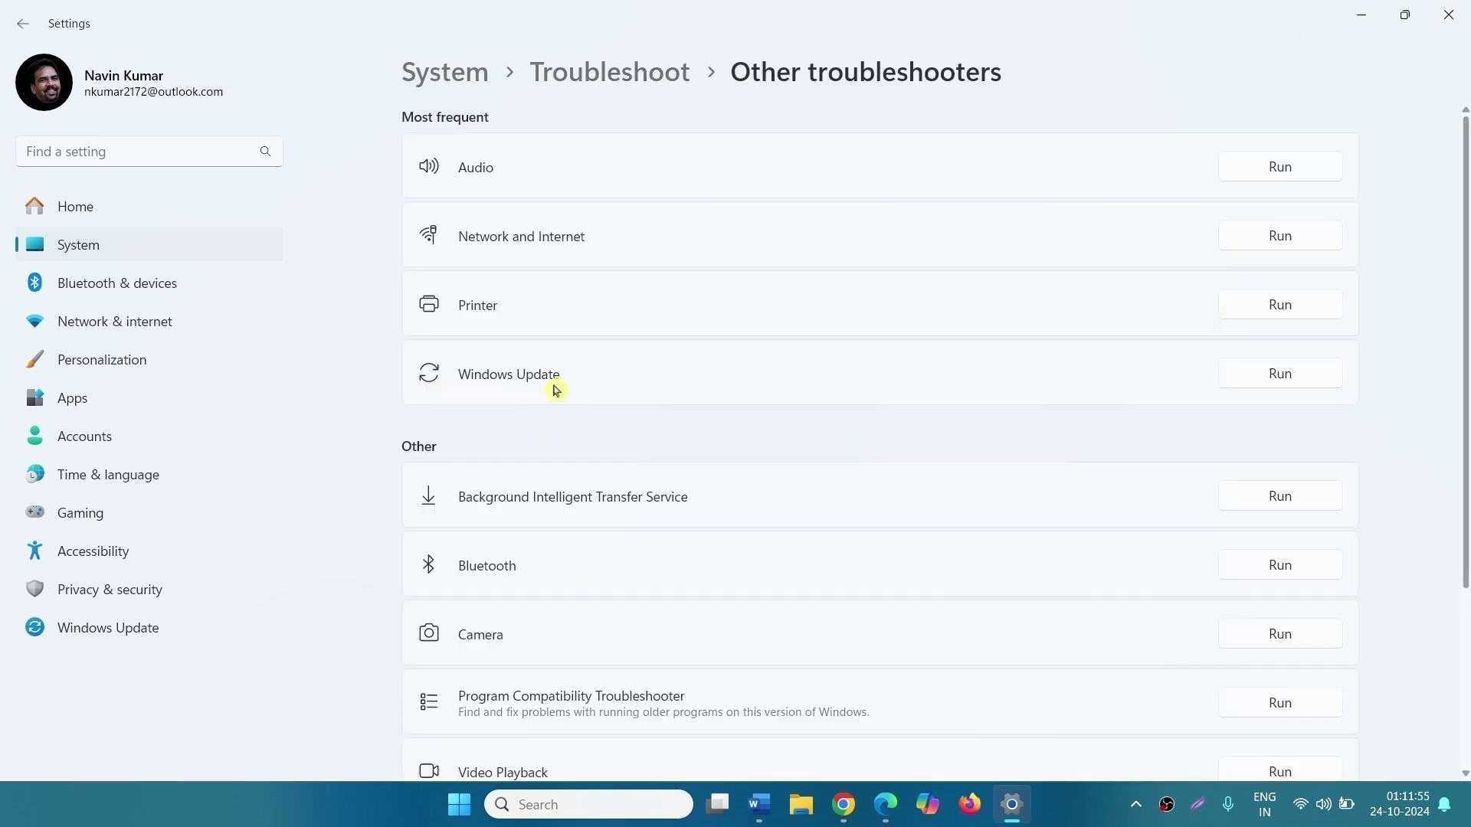
Run the Windows Update troubleshooter for 'can't download, install or uninstall an update', then close Get Help
{"action": "left_click", "coordinate": [1264, 377]}
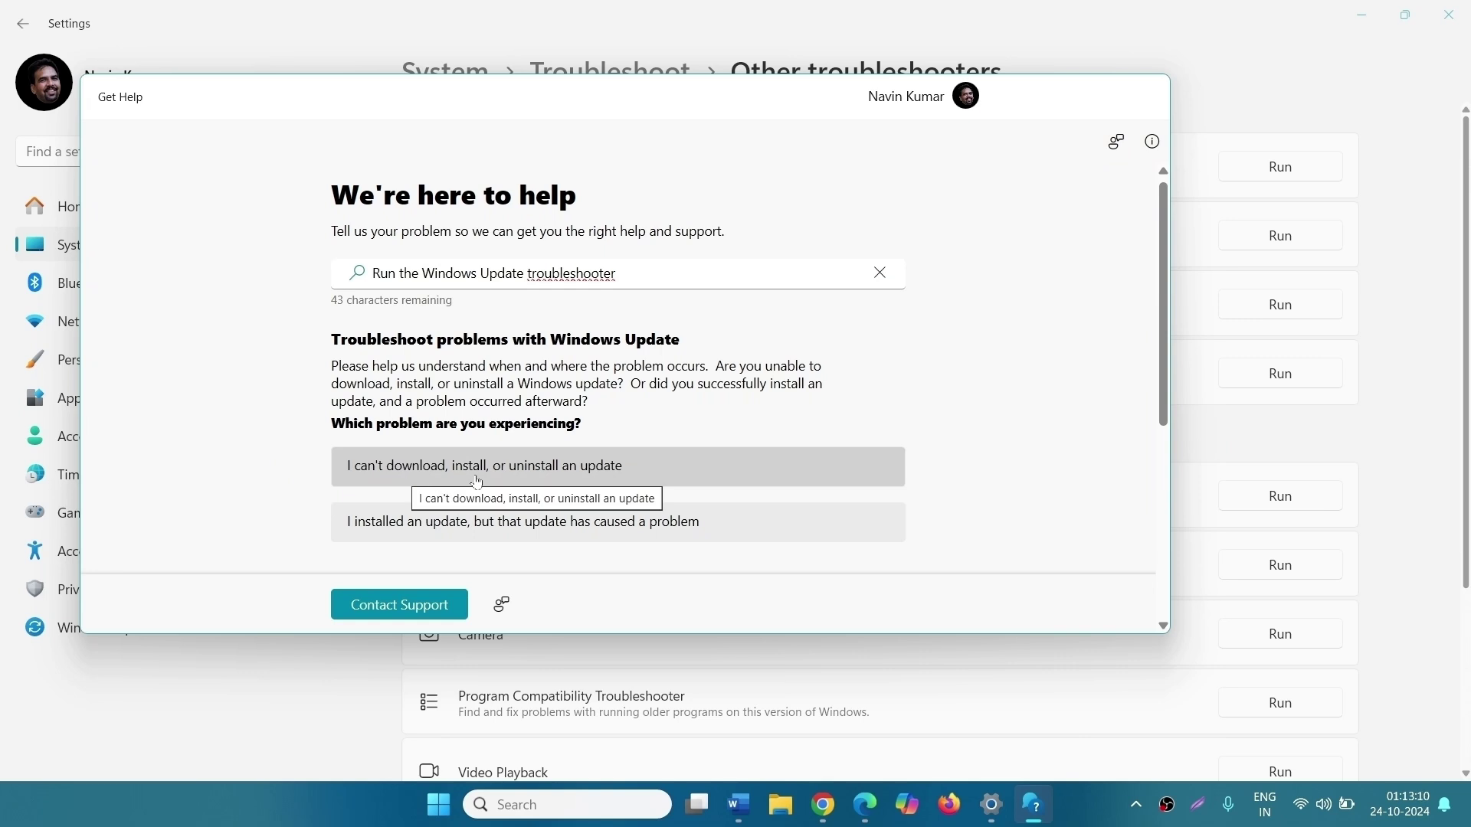
{"action": "left_click", "coordinate": [579, 481]}
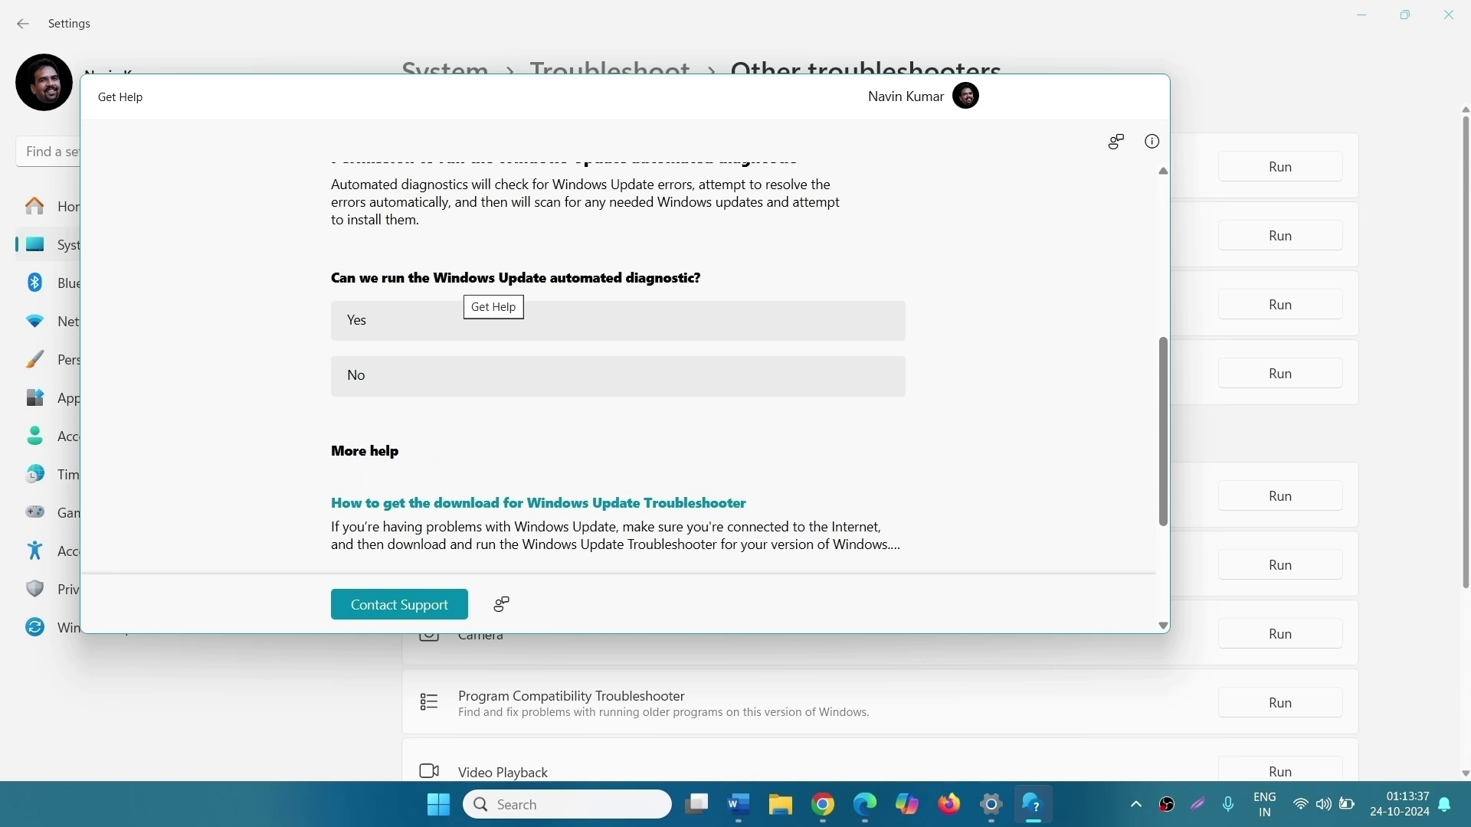
{"action": "left_click", "coordinate": [370, 333]}
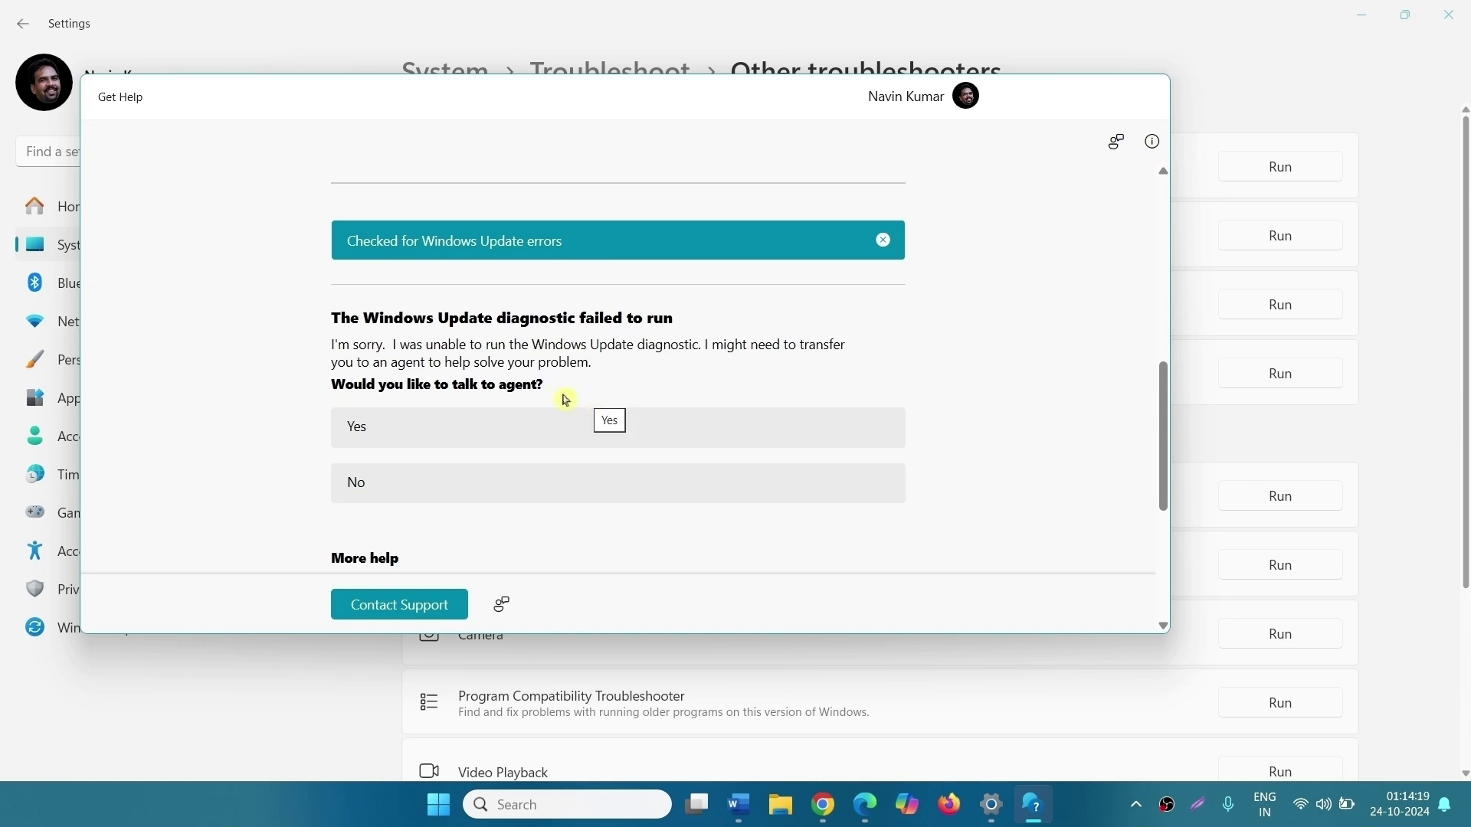
{"action": "left_click", "coordinate": [1143, 97]}
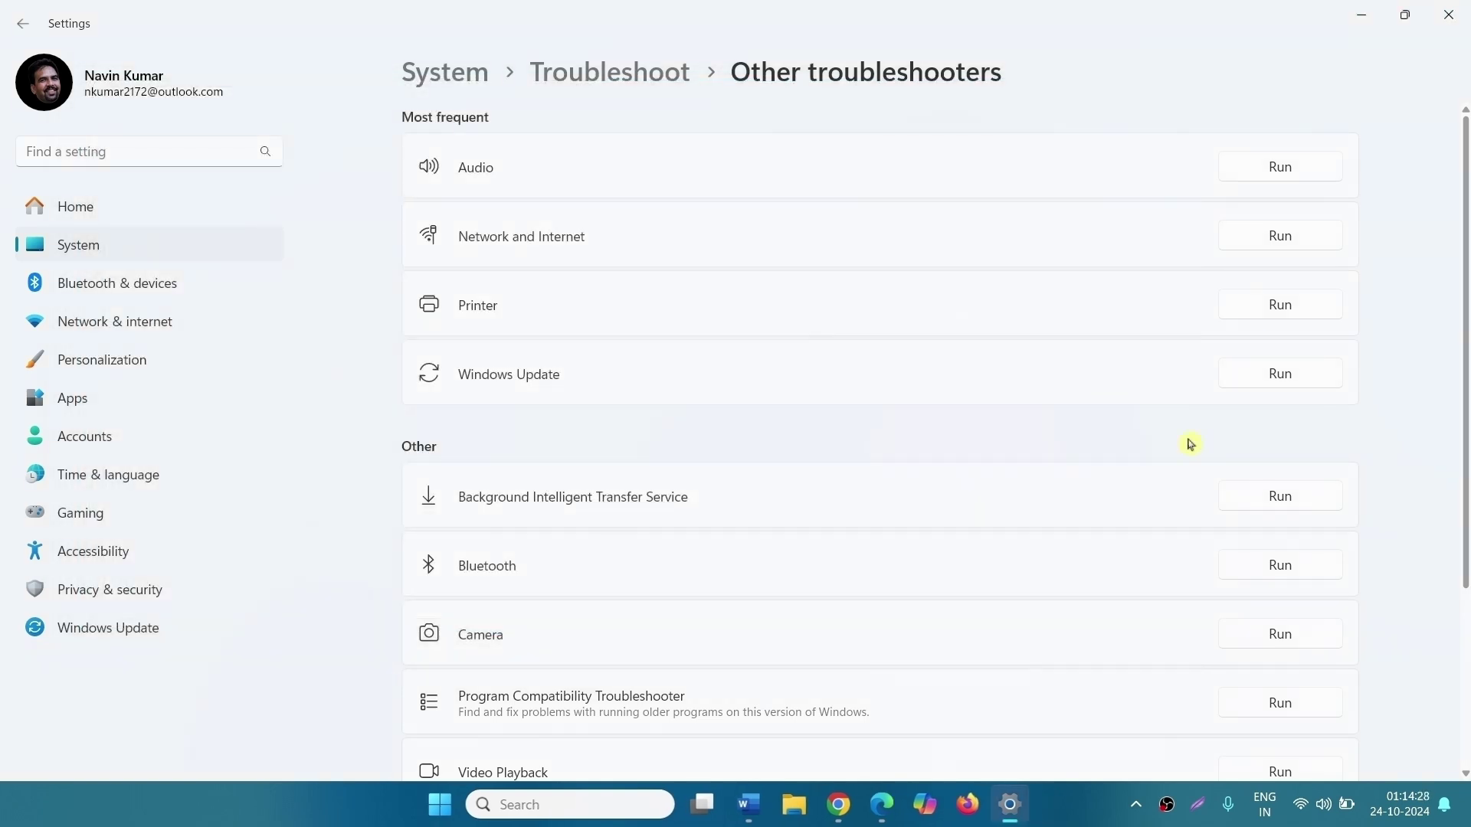
Close Settings, then search for services.msc and open the Services console
{"action": "left_click", "coordinate": [1446, 23]}
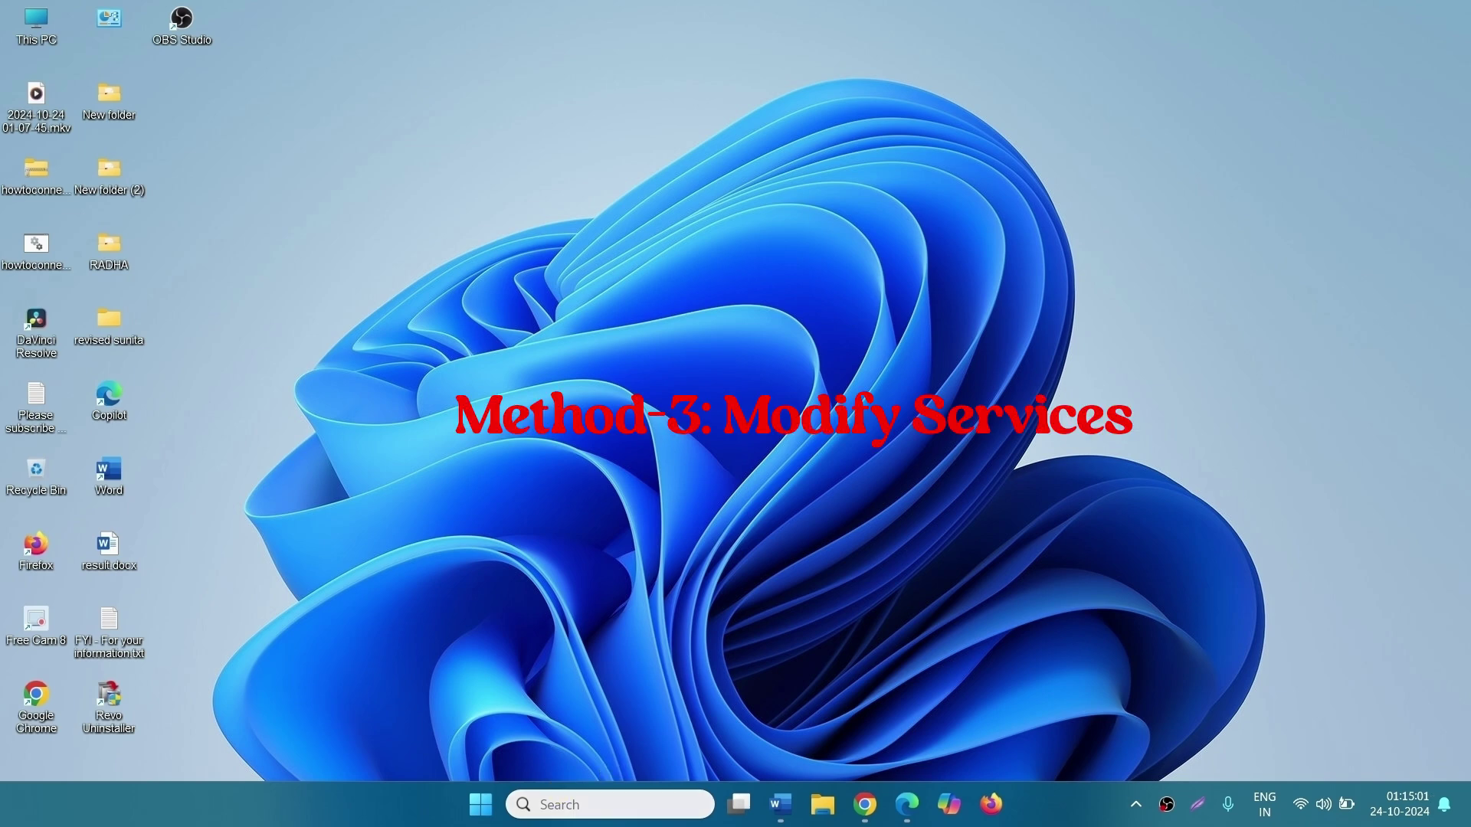
{"action": "left_click", "coordinate": [613, 803]}
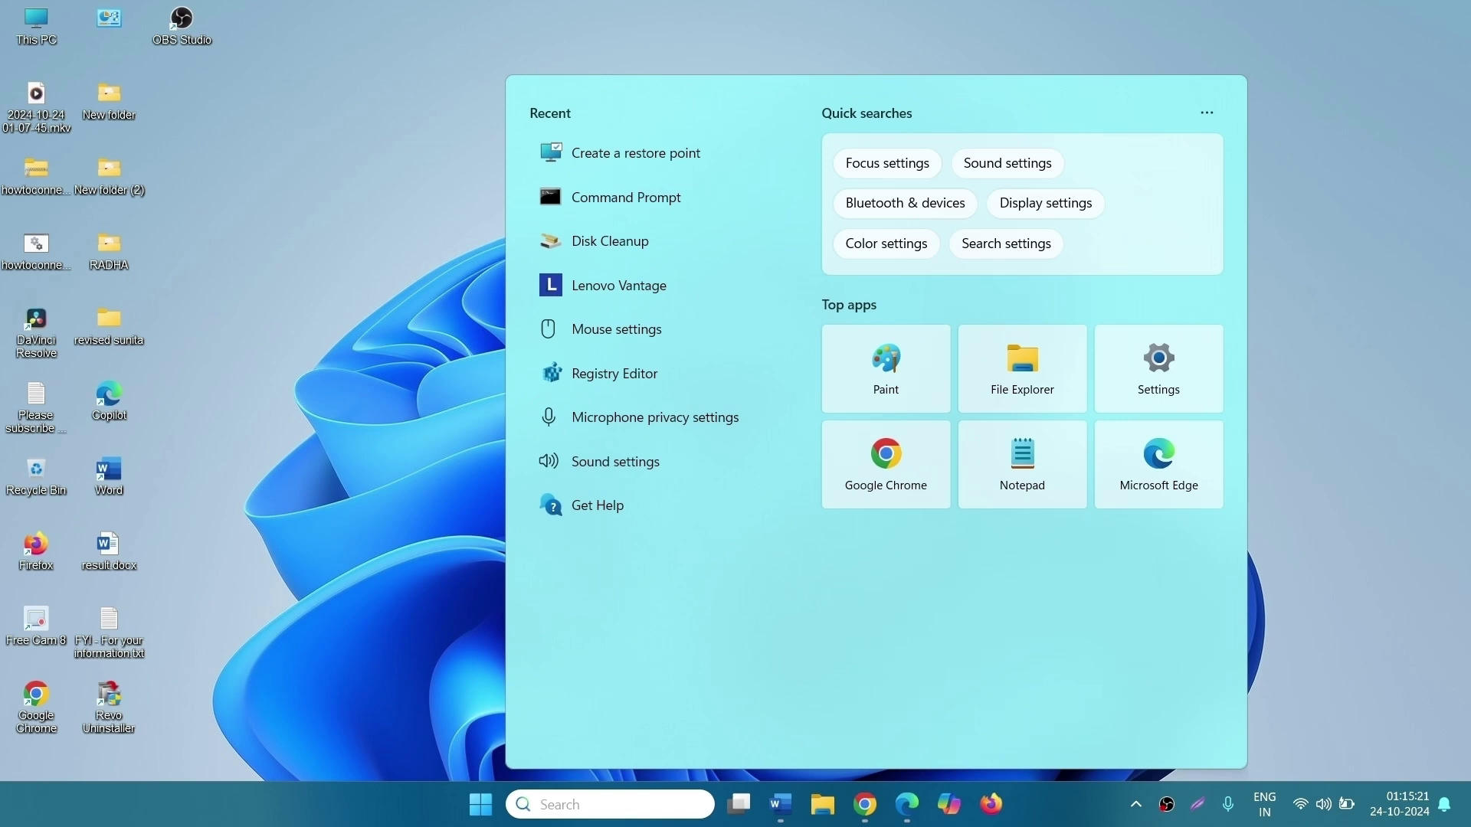
{"action": "type", "text": "services.ms"}
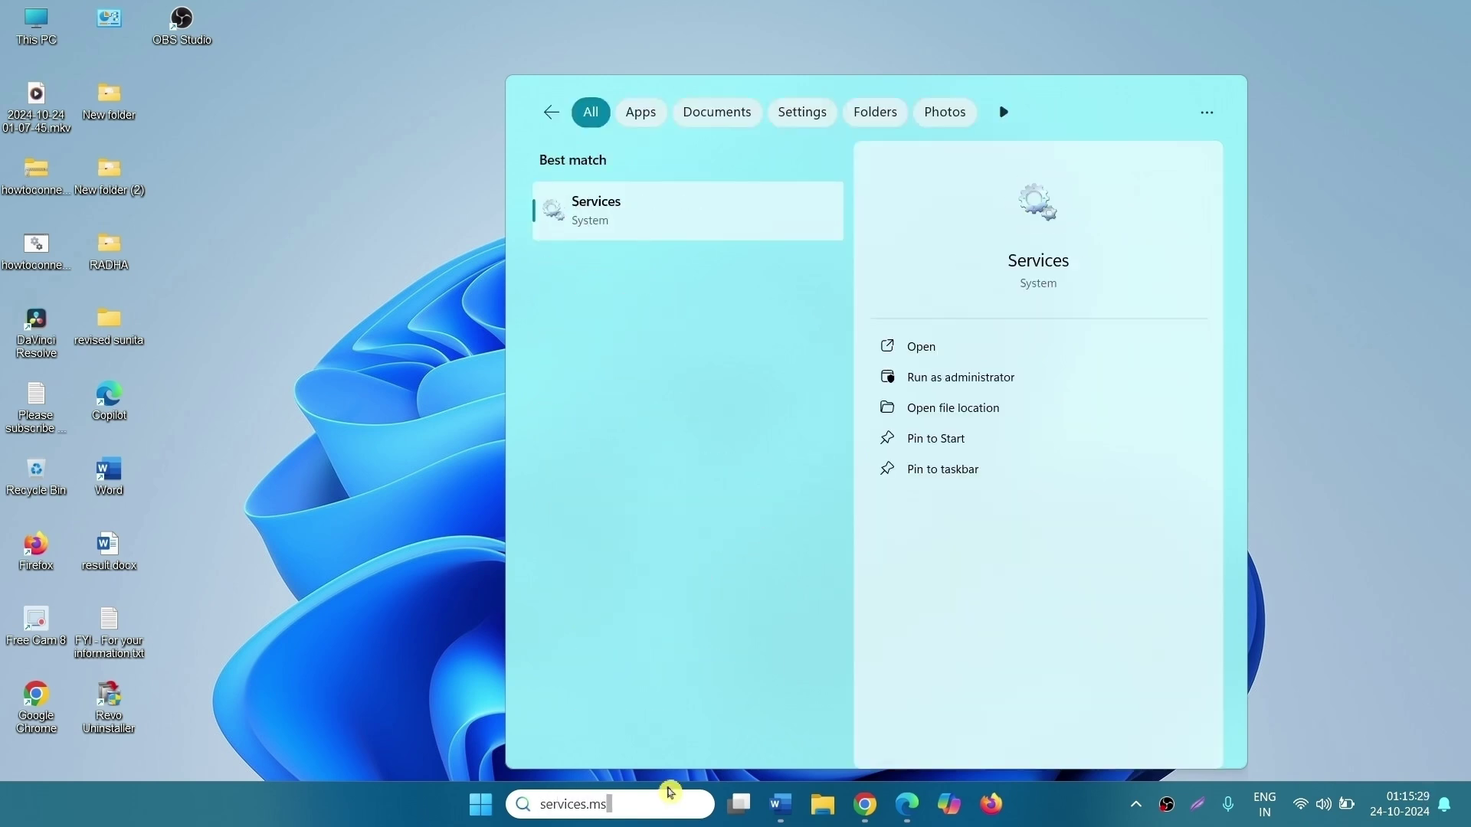
{"action": "type", "text": "c"}
{"action": "left_click", "coordinate": [609, 224]}
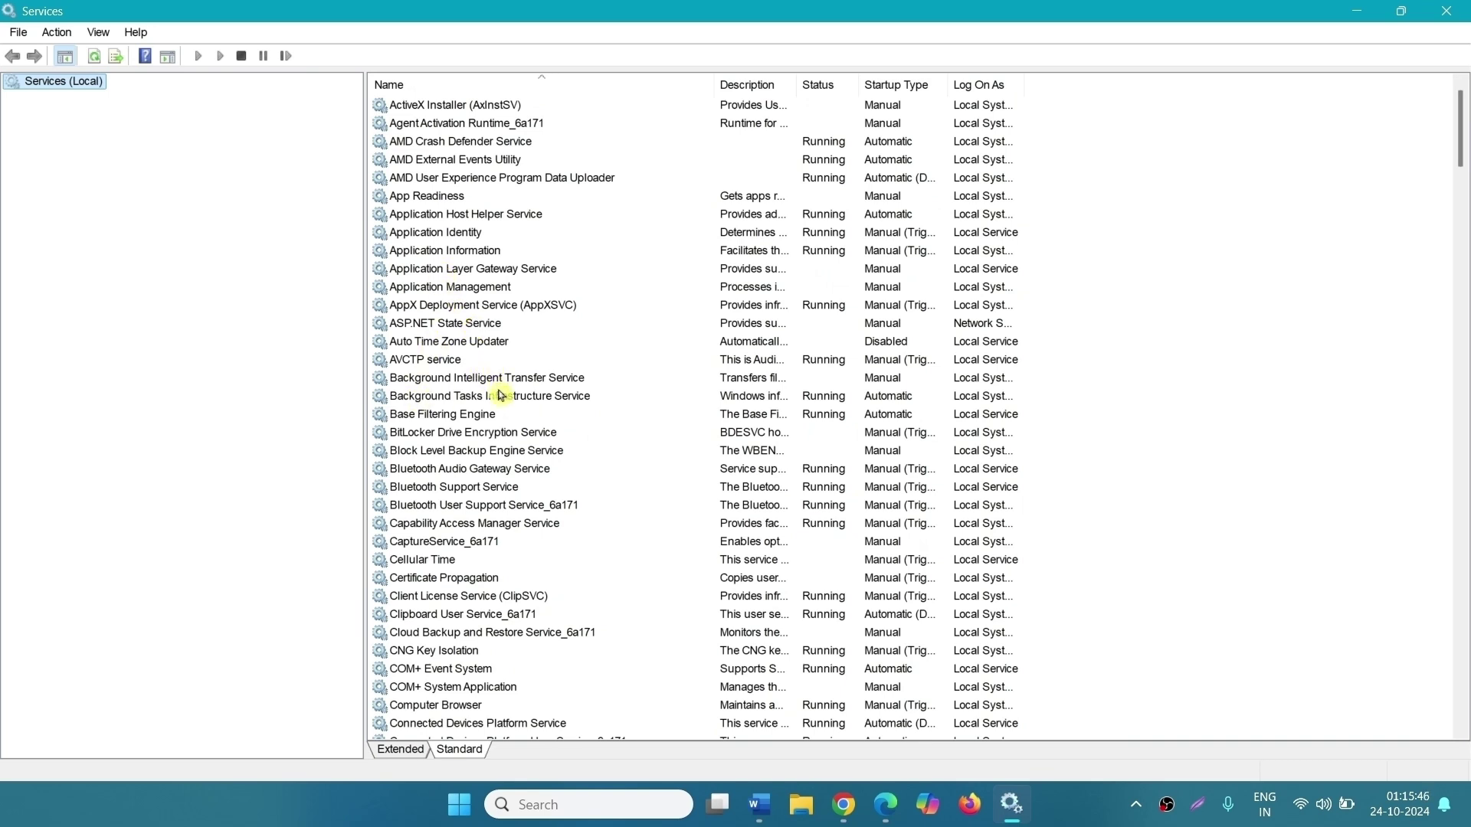
Set Background Intelligent Transfer Service startup to Automatic, start it, and apply the change
{"action": "left_click", "coordinate": [568, 383]}
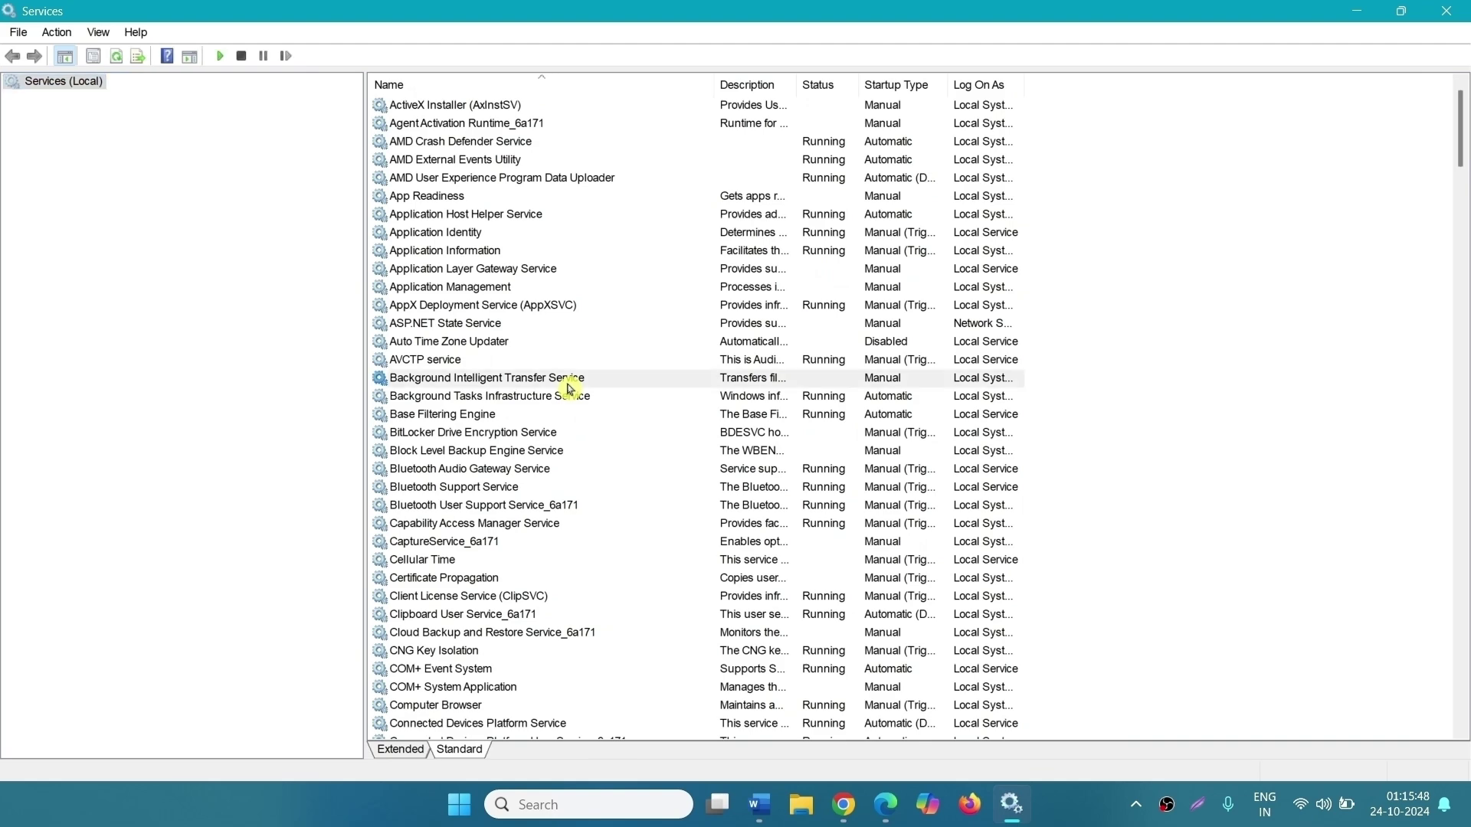
{"action": "right_click", "coordinate": [487, 386]}
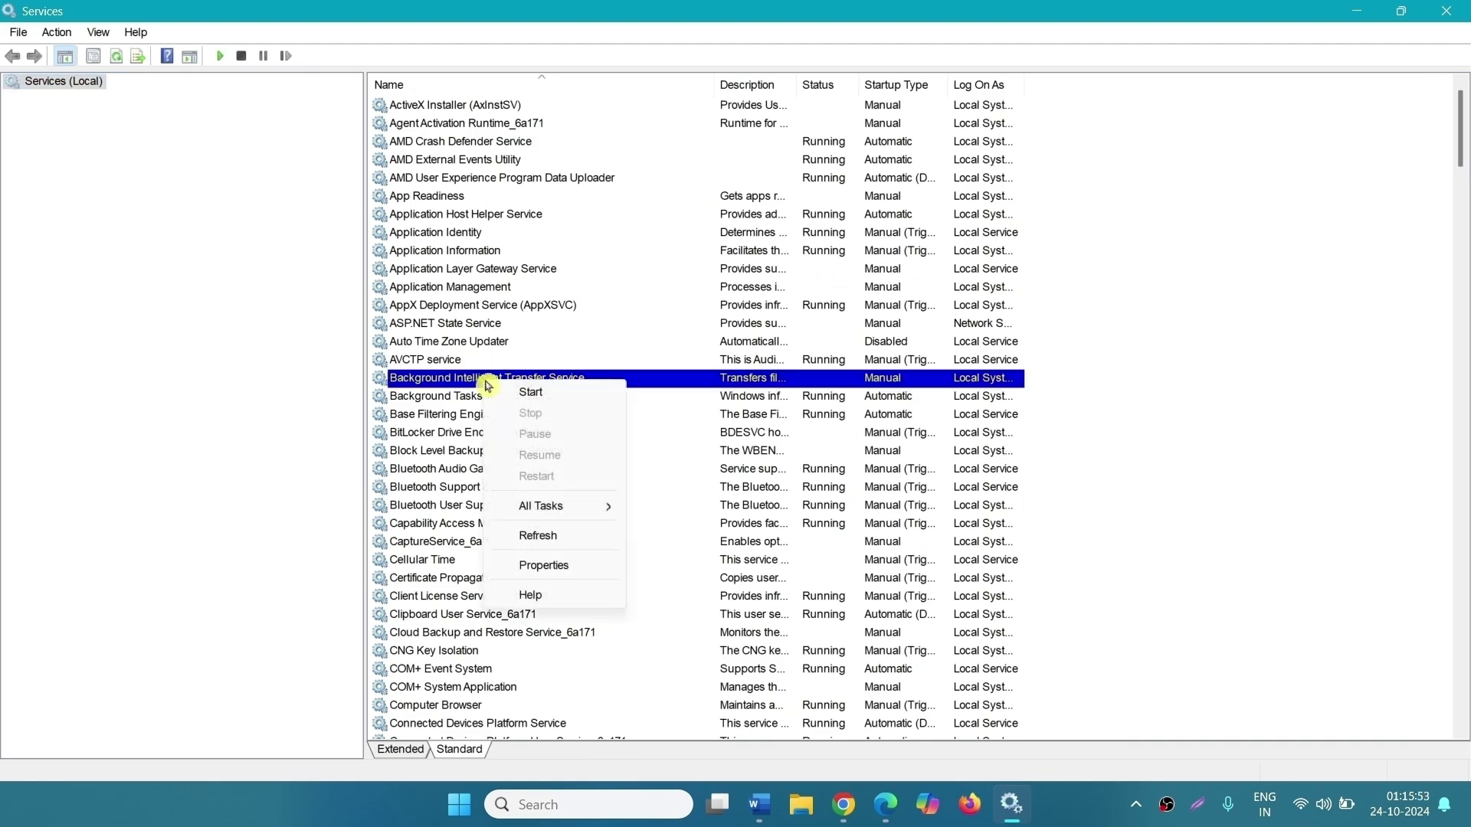
{"action": "left_click", "coordinate": [553, 567]}
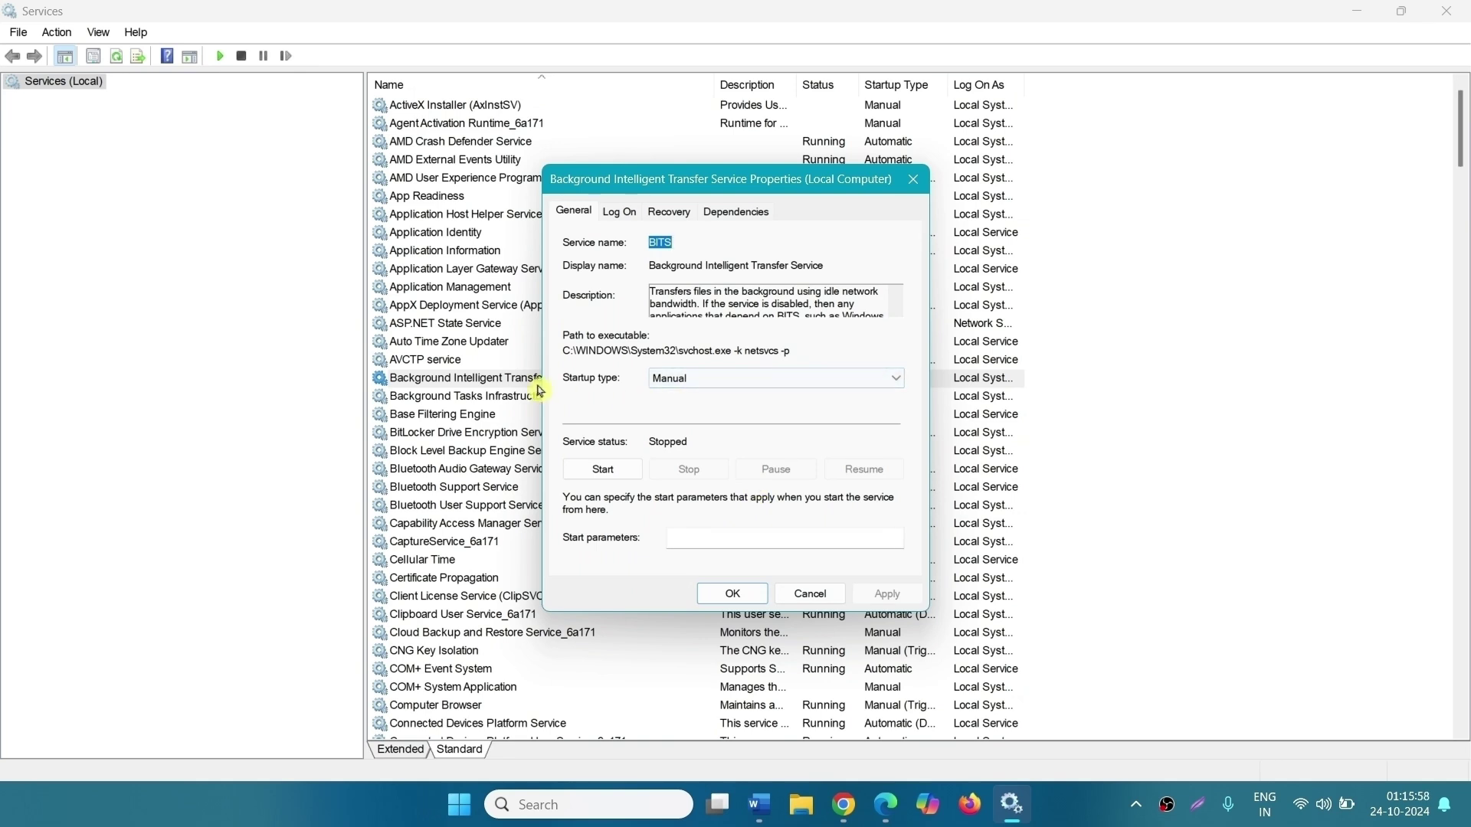
{"action": "left_click", "coordinate": [738, 381]}
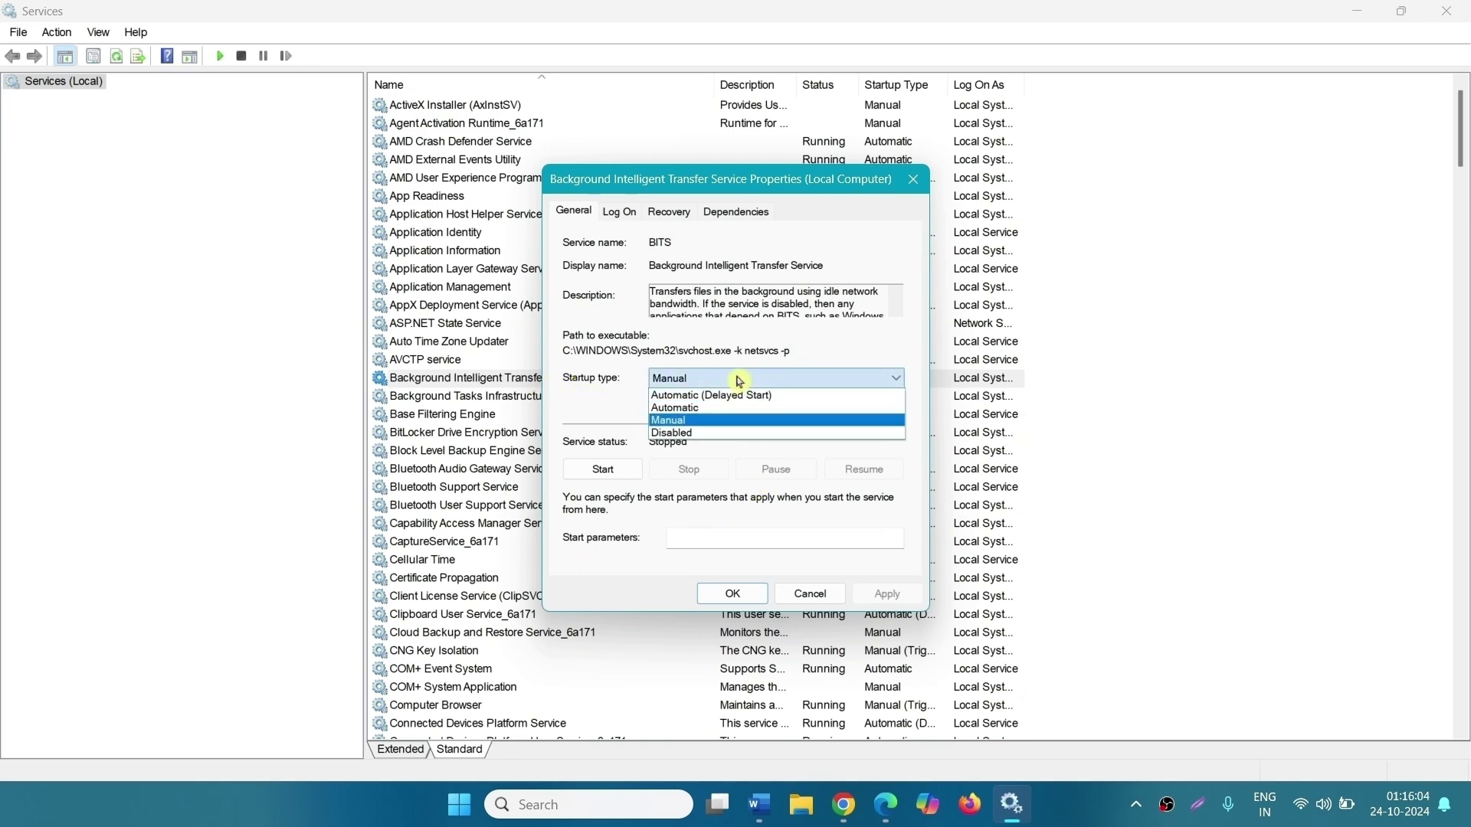
{"action": "left_click", "coordinate": [705, 414]}
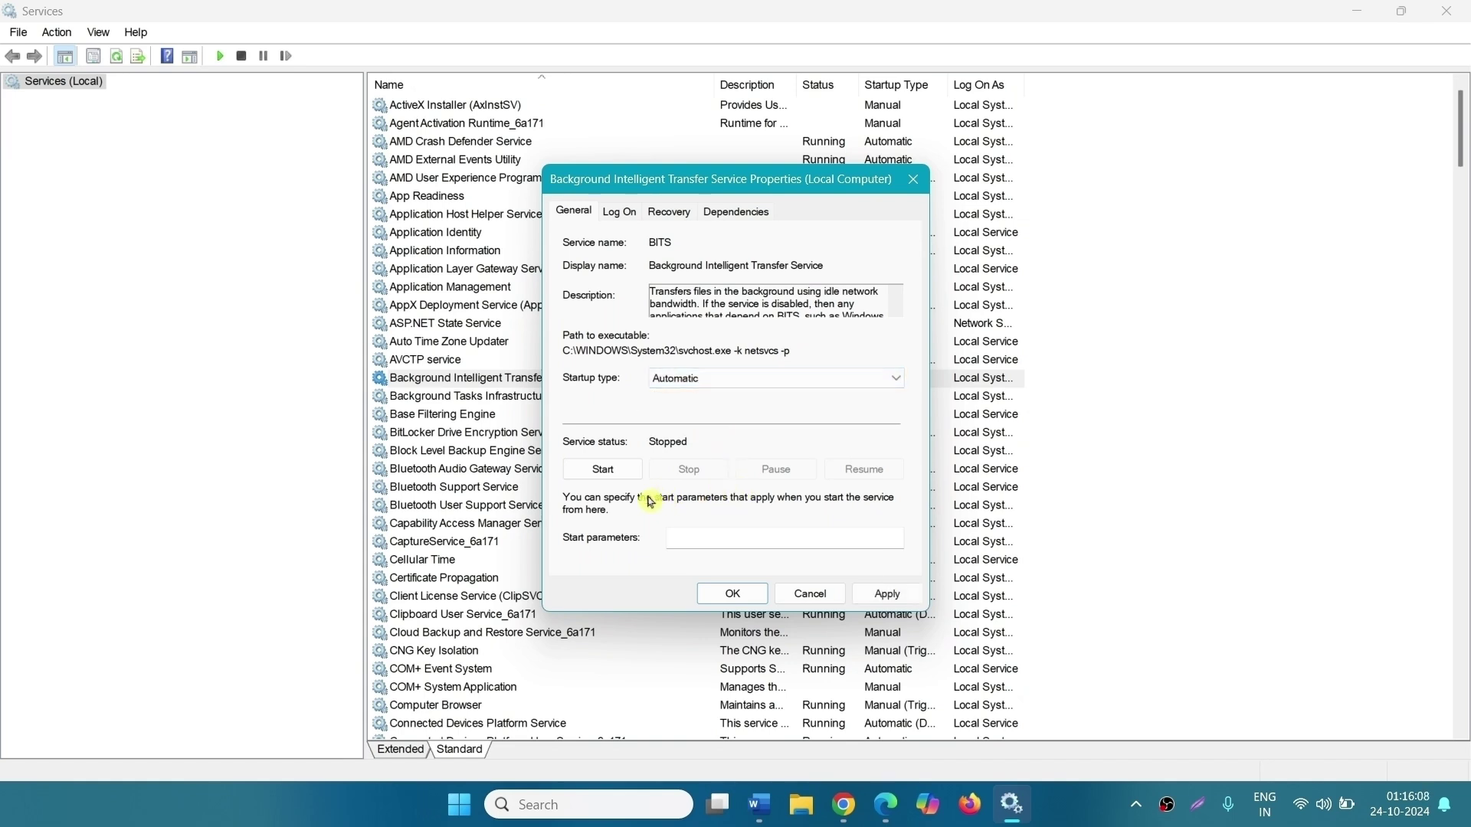
{"action": "left_click", "coordinate": [594, 471]}
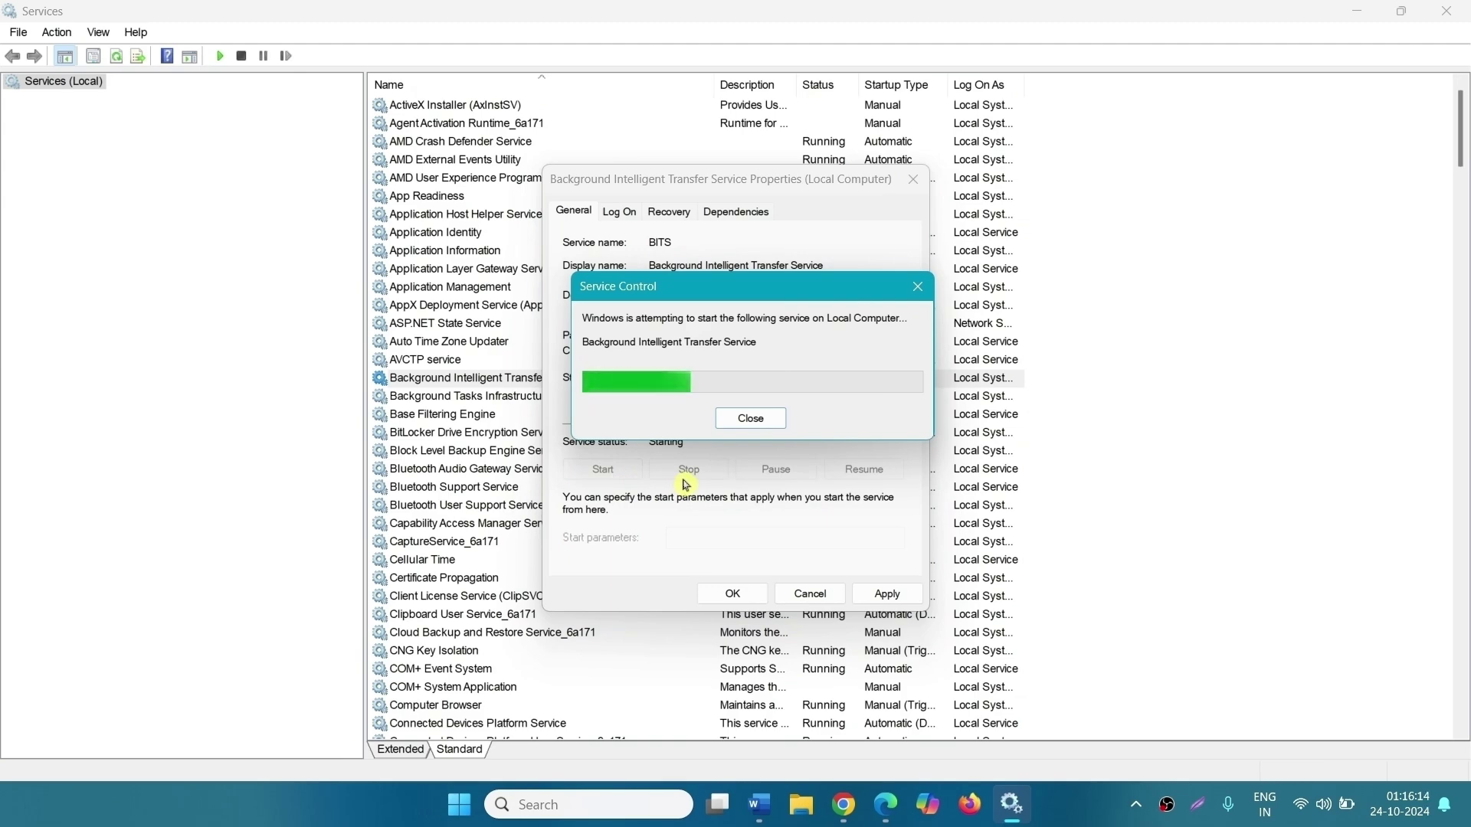
{"action": "left_click", "coordinate": [878, 596]}
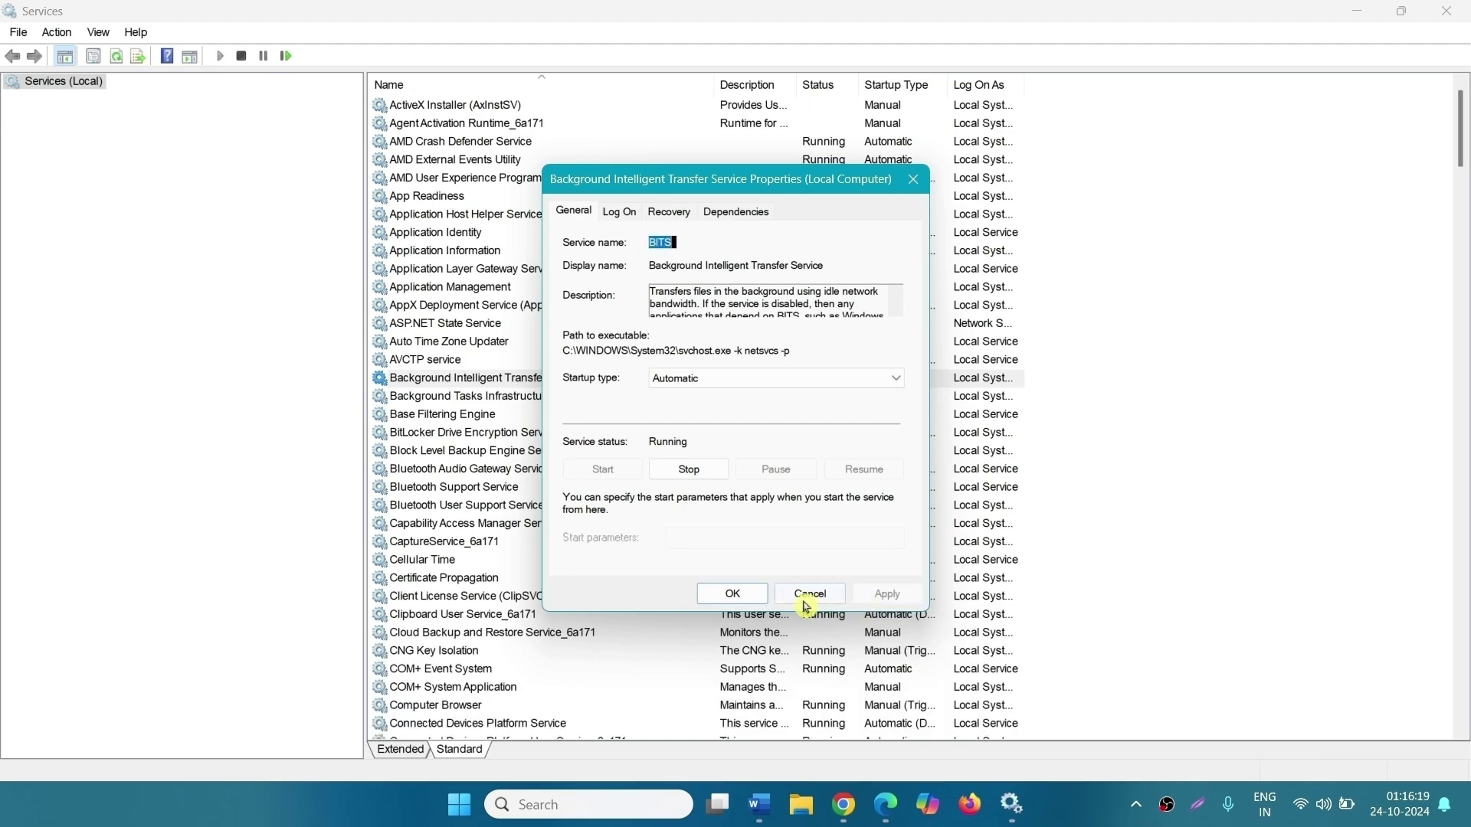
{"action": "left_click", "coordinate": [733, 594]}
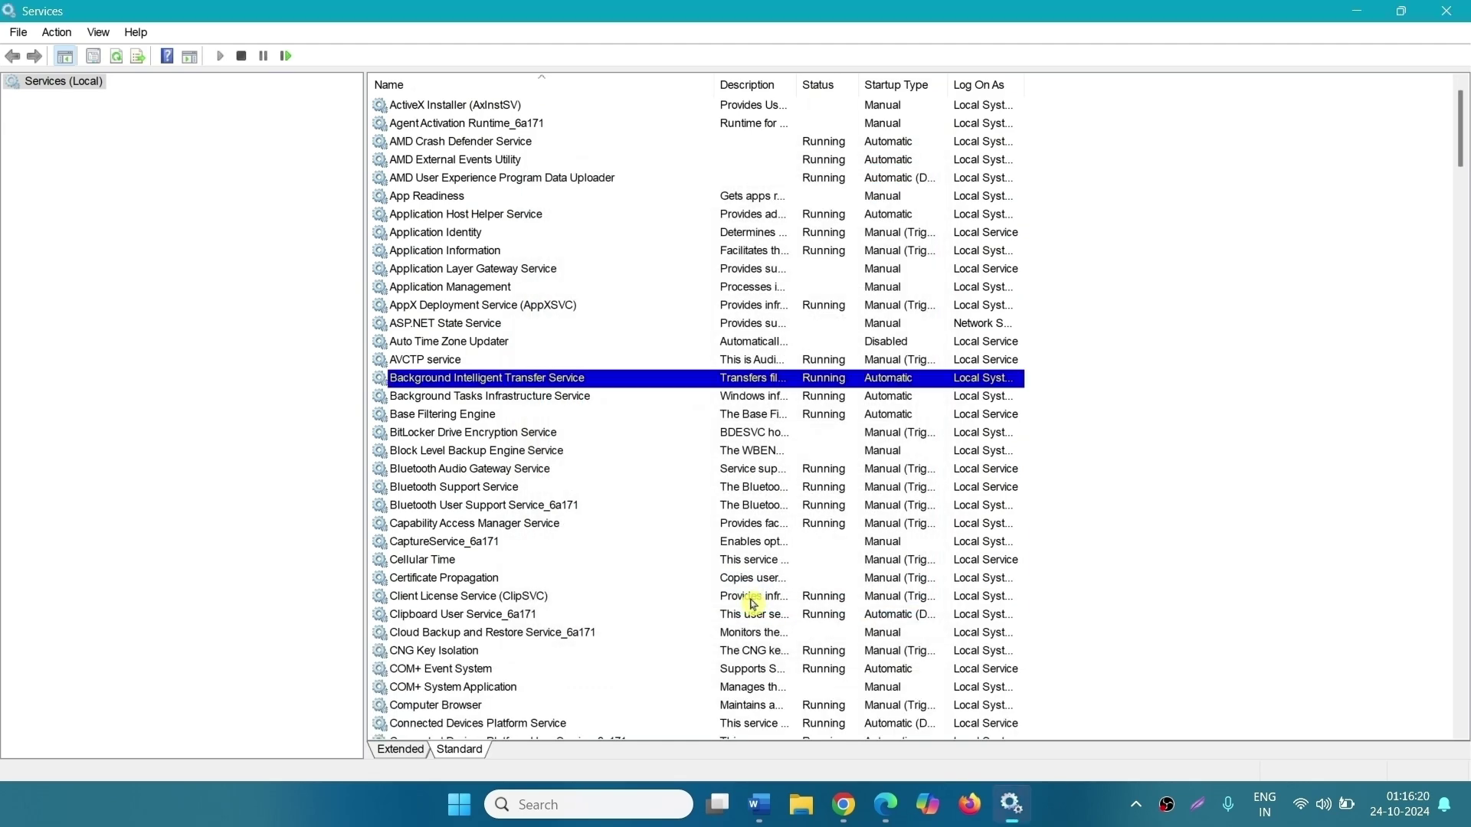
Reselect the Background Intelligent Transfer Service and bring up its context menu again
{"action": "left_click", "coordinate": [491, 381]}
{"action": "right_click", "coordinate": [492, 381]}
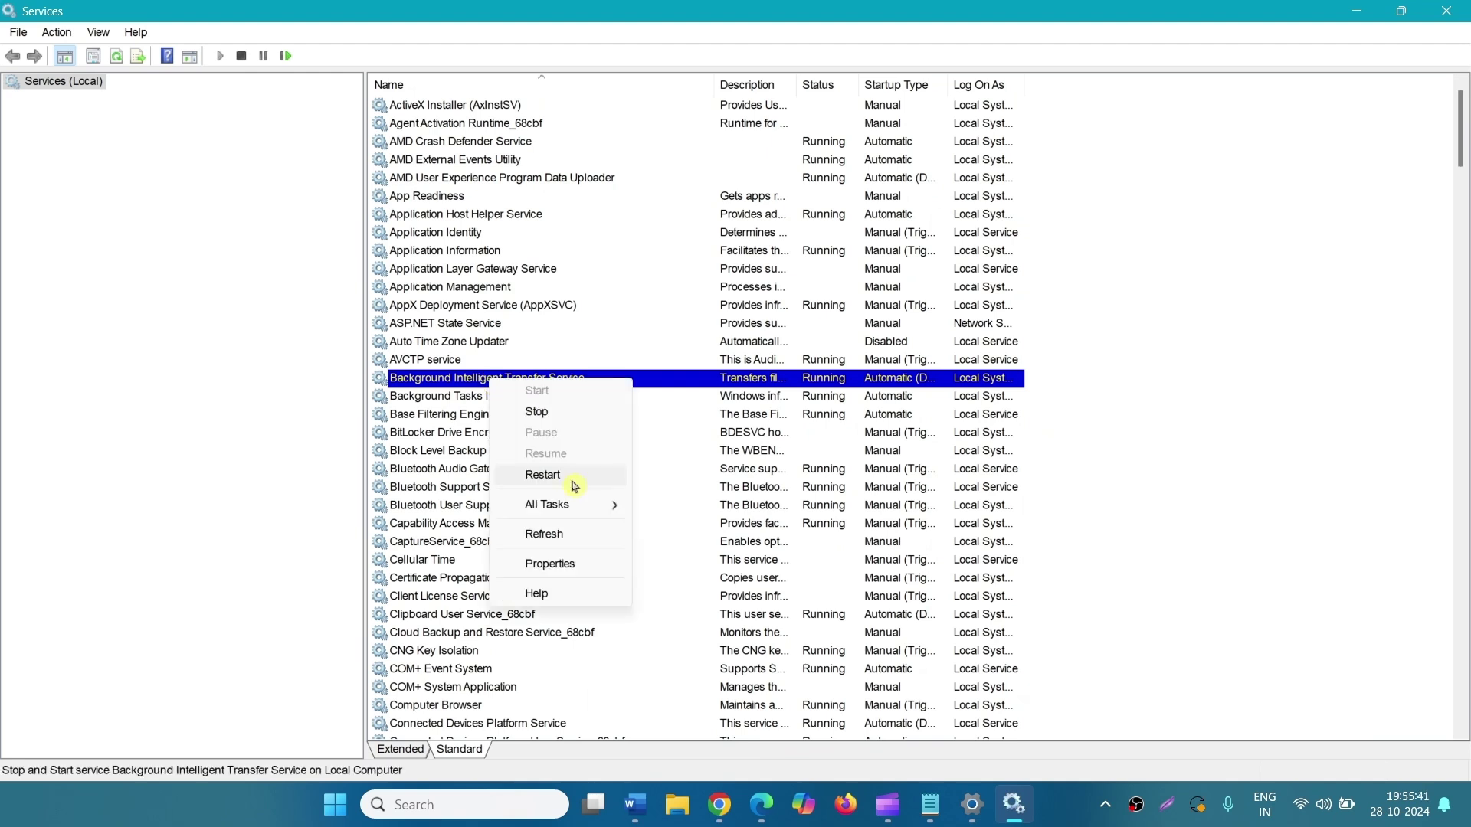
{"action": "left_click", "coordinate": [420, 363]}
{"action": "left_click", "coordinate": [455, 381]}
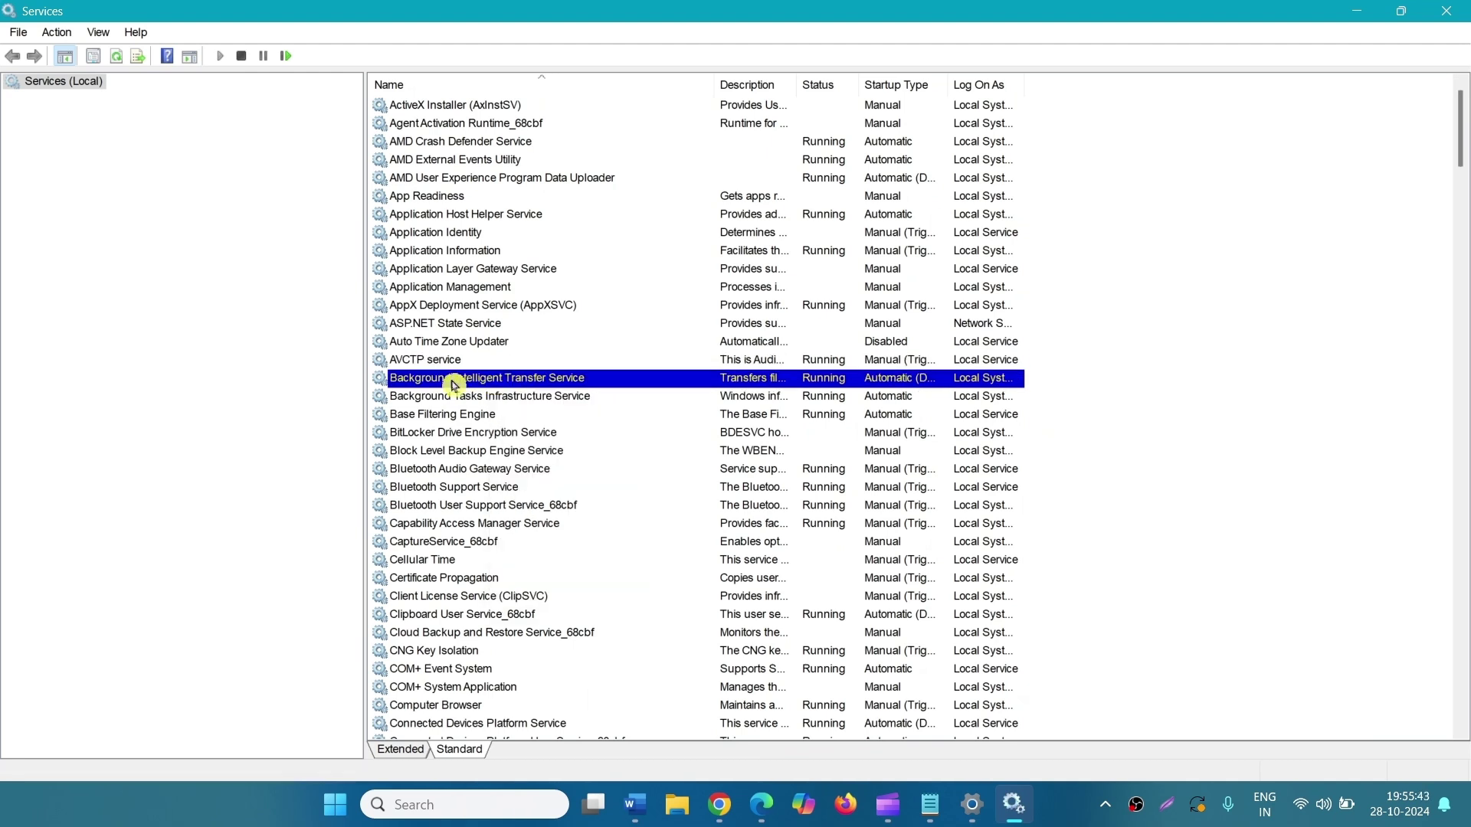
{"action": "right_click", "coordinate": [511, 385]}
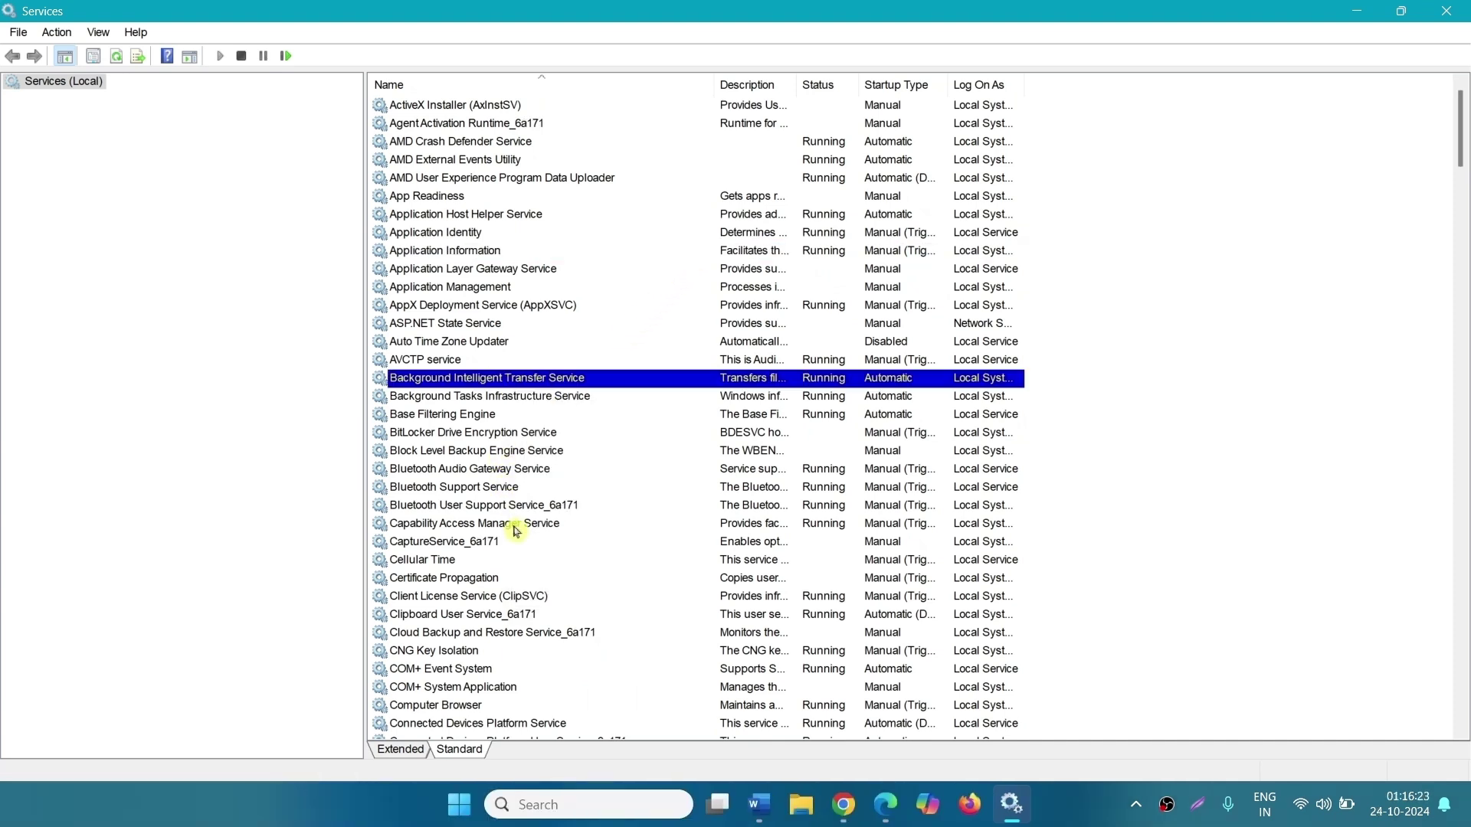
Start the Windows Update service from its Properties and confirm with OK
{"action": "scroll", "coordinate": [515, 531], "scroll_direction": "down", "scroll_amount": 8}
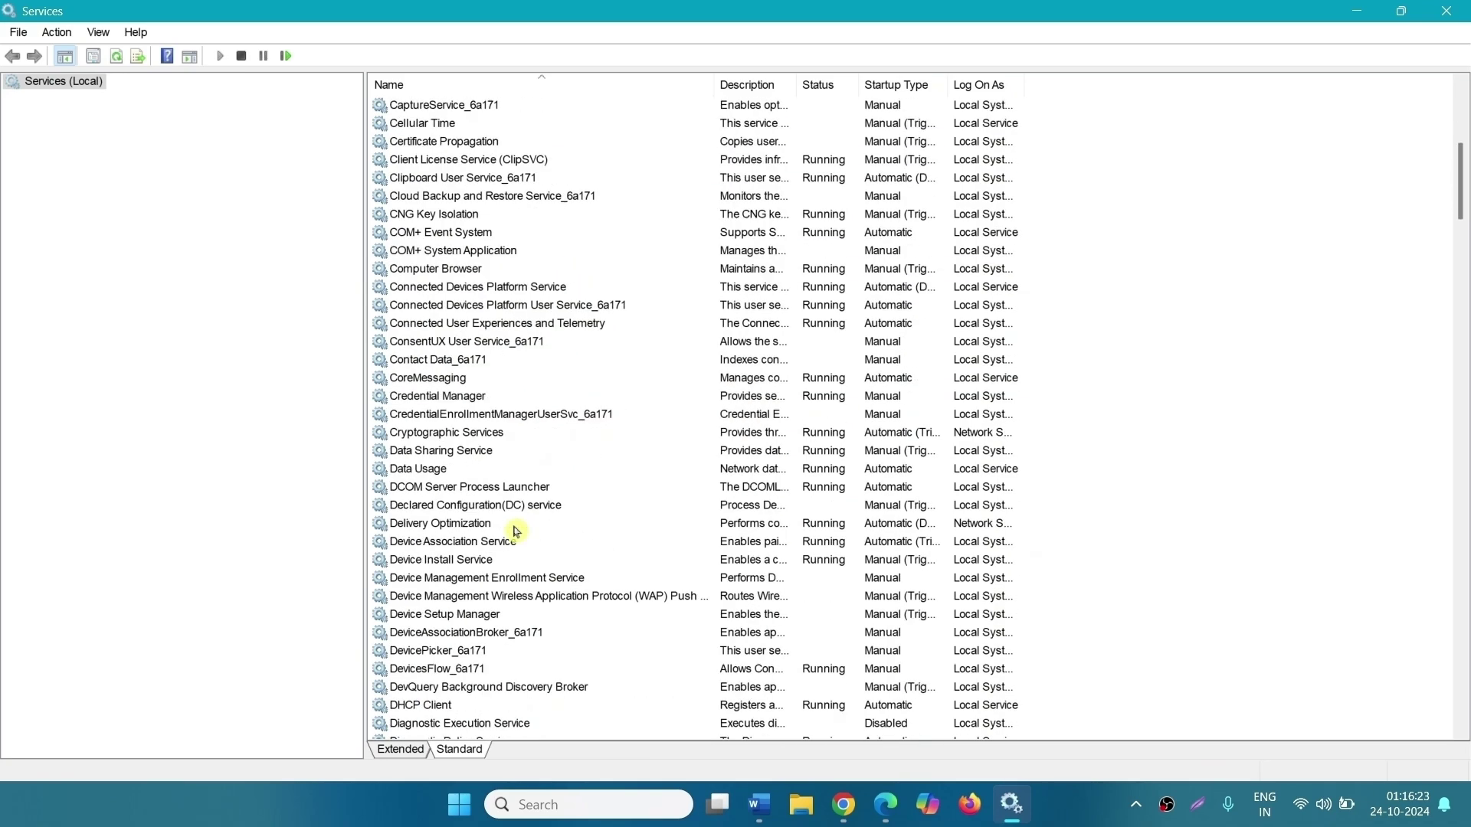
{"action": "scroll", "coordinate": [516, 531], "scroll_direction": "down", "scroll_amount": 8}
{"action": "scroll", "coordinate": [515, 531], "scroll_direction": "down", "scroll_amount": 8}
{"action": "scroll", "coordinate": [516, 531], "scroll_direction": "down", "scroll_amount": 8}
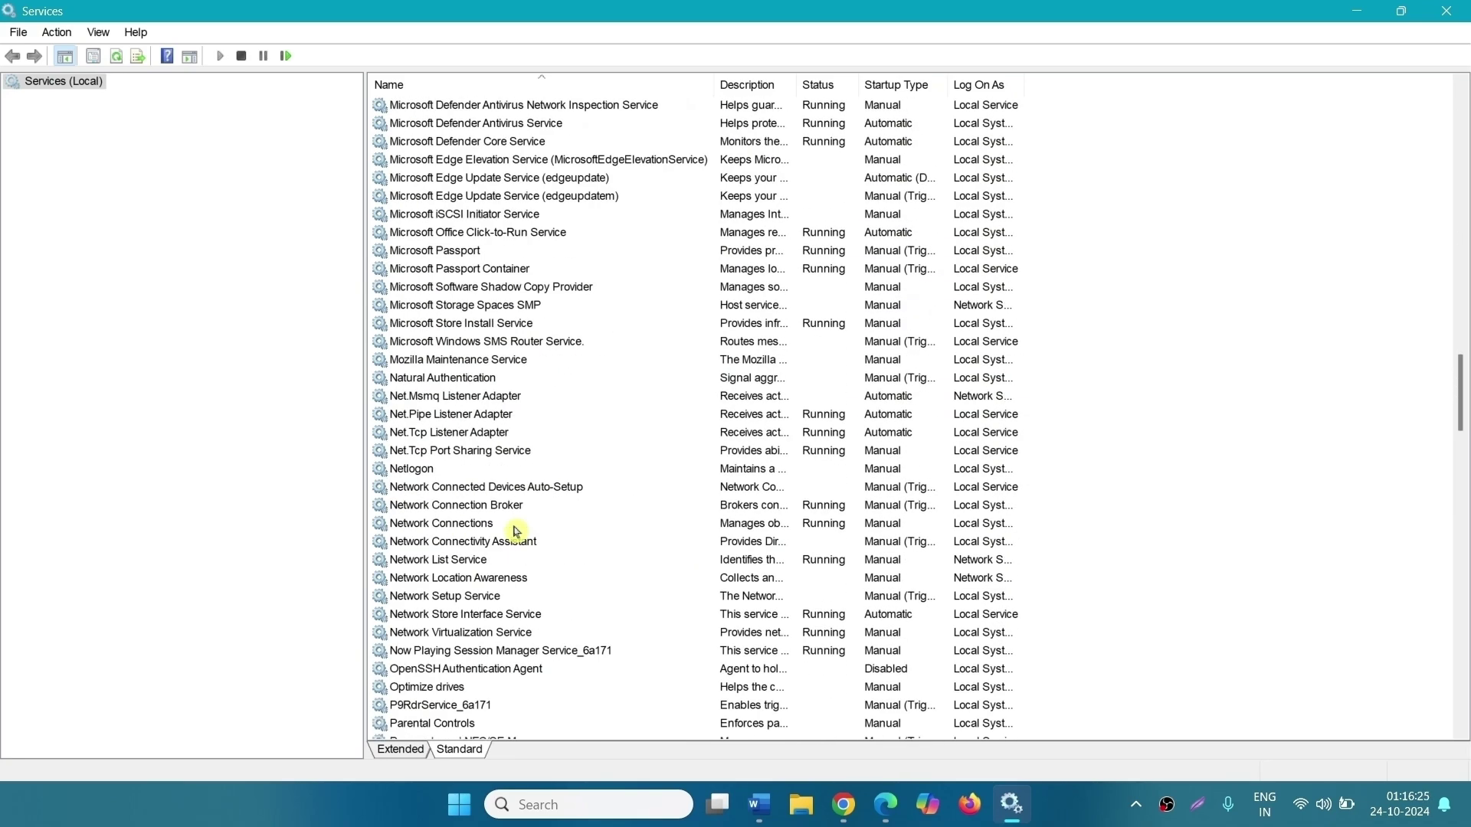
{"action": "scroll", "coordinate": [515, 531], "scroll_direction": "down", "scroll_amount": 8}
{"action": "scroll", "coordinate": [516, 531], "scroll_direction": "down", "scroll_amount": 10}
{"action": "scroll", "coordinate": [516, 528], "scroll_direction": "down", "scroll_amount": 10}
{"action": "scroll", "coordinate": [516, 529], "scroll_direction": "down", "scroll_amount": 3}
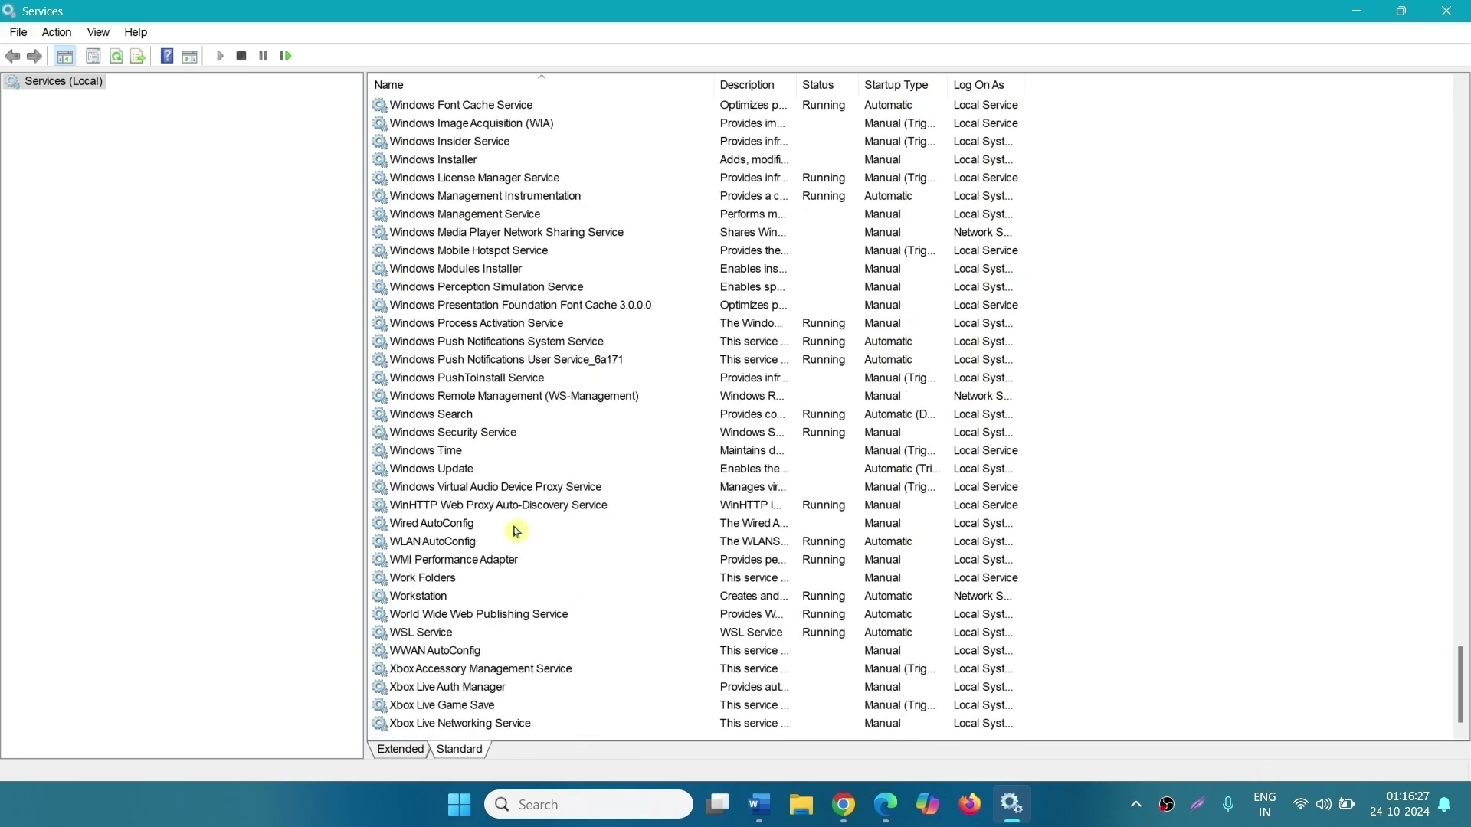
{"action": "right_click", "coordinate": [457, 478]}
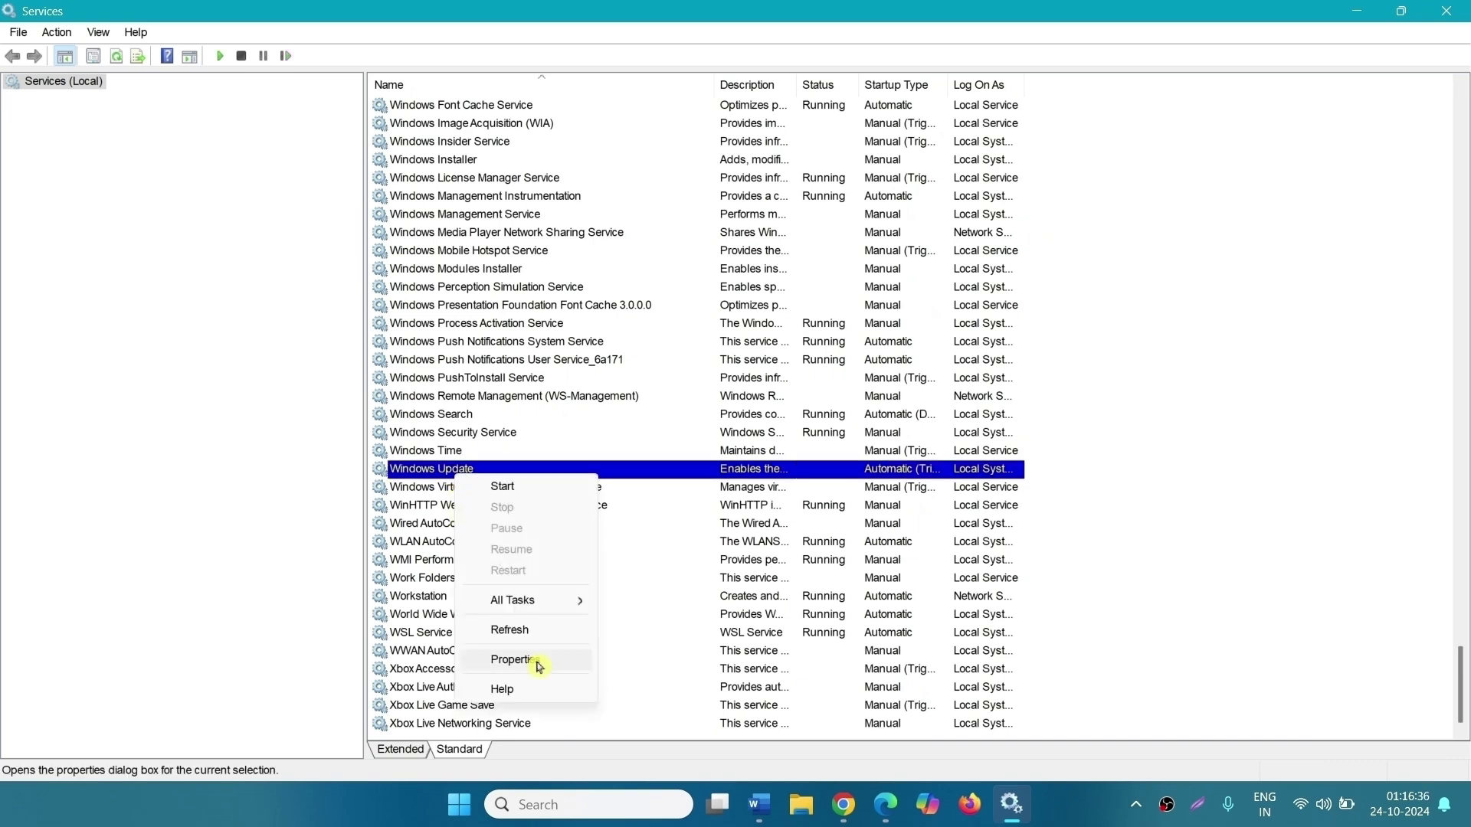
{"action": "left_click", "coordinate": [539, 663]}
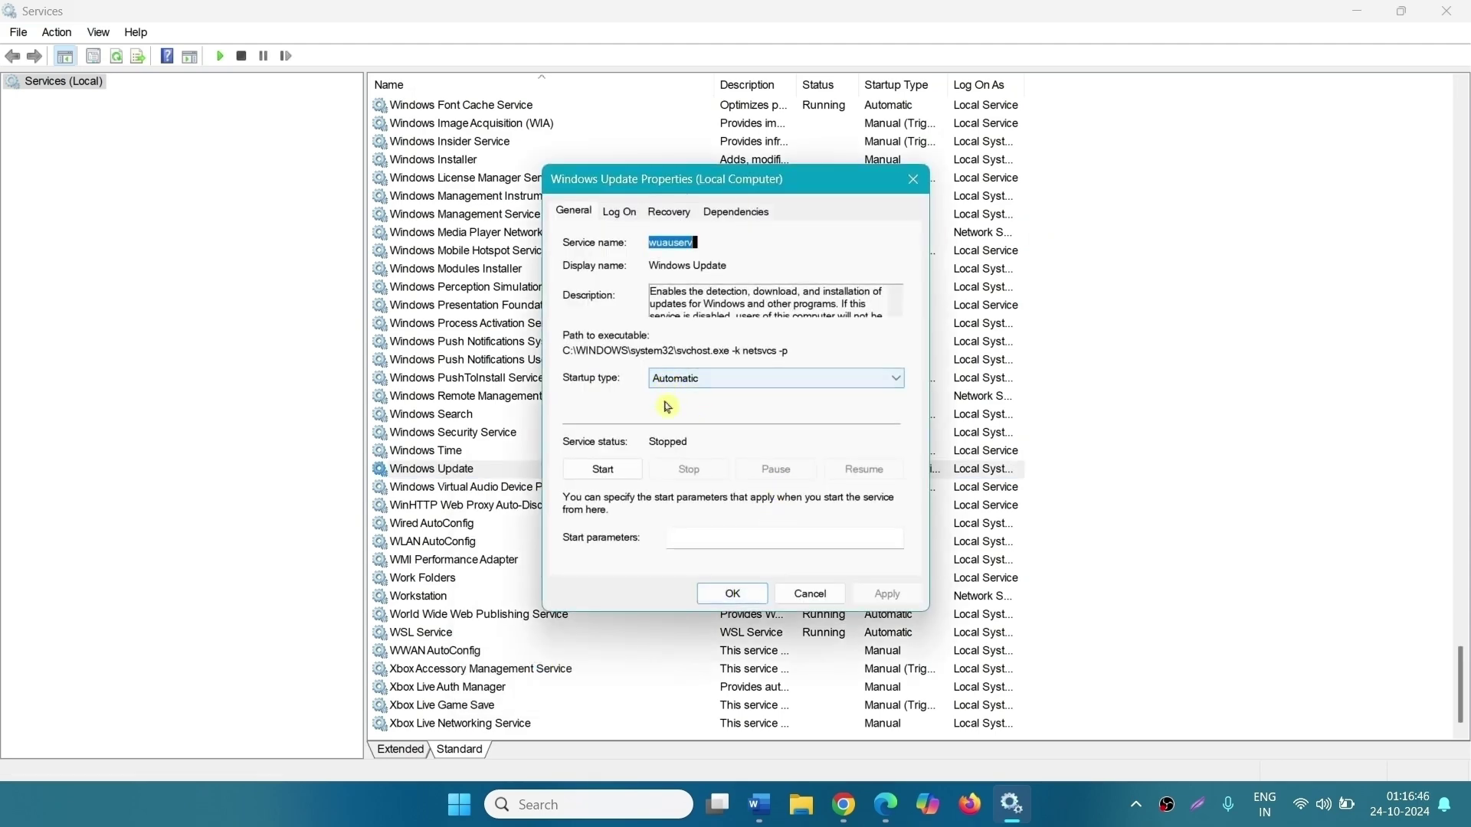
{"action": "left_click", "coordinate": [597, 475]}
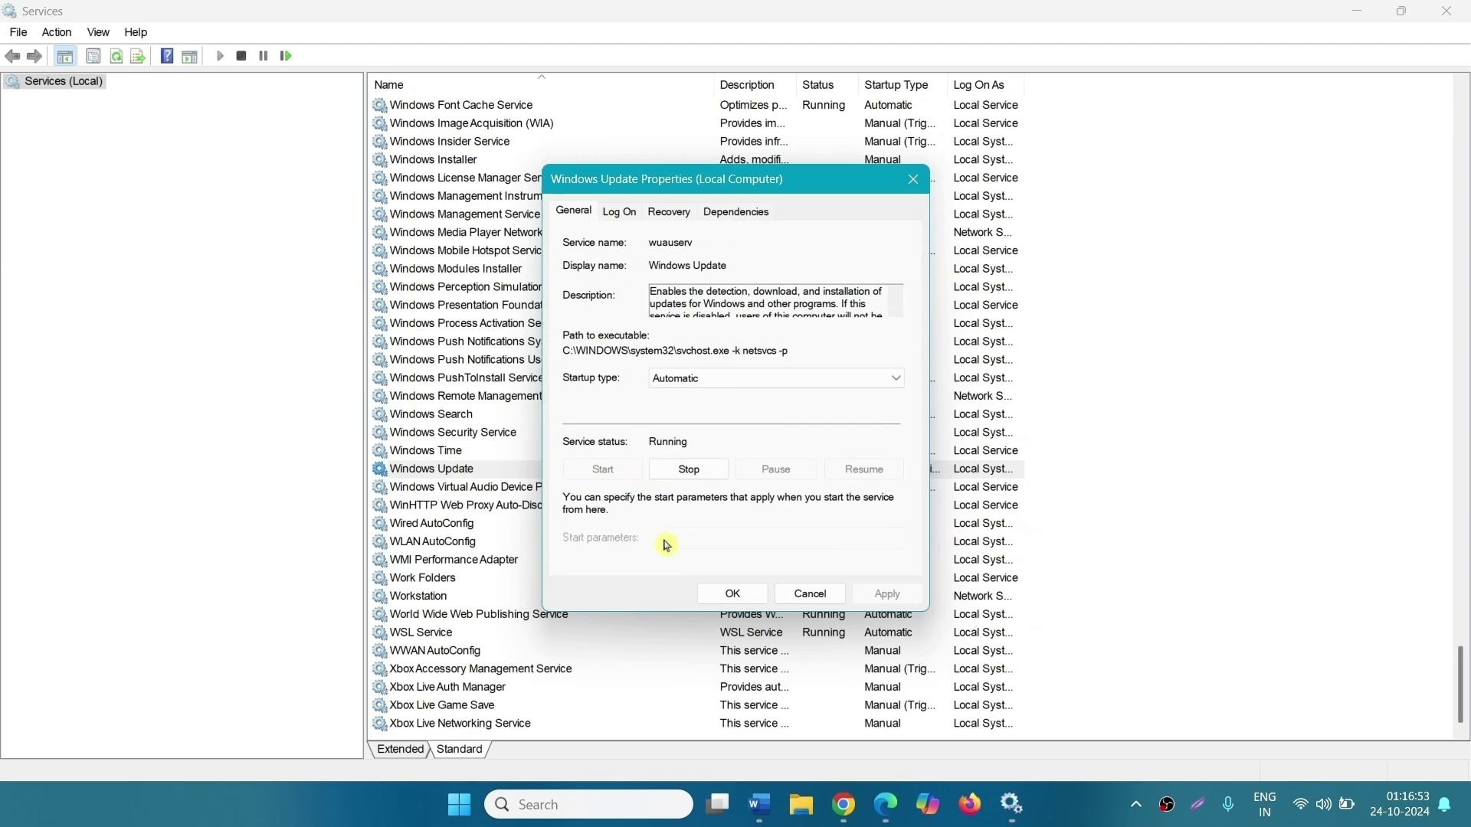
{"action": "left_click", "coordinate": [733, 595]}
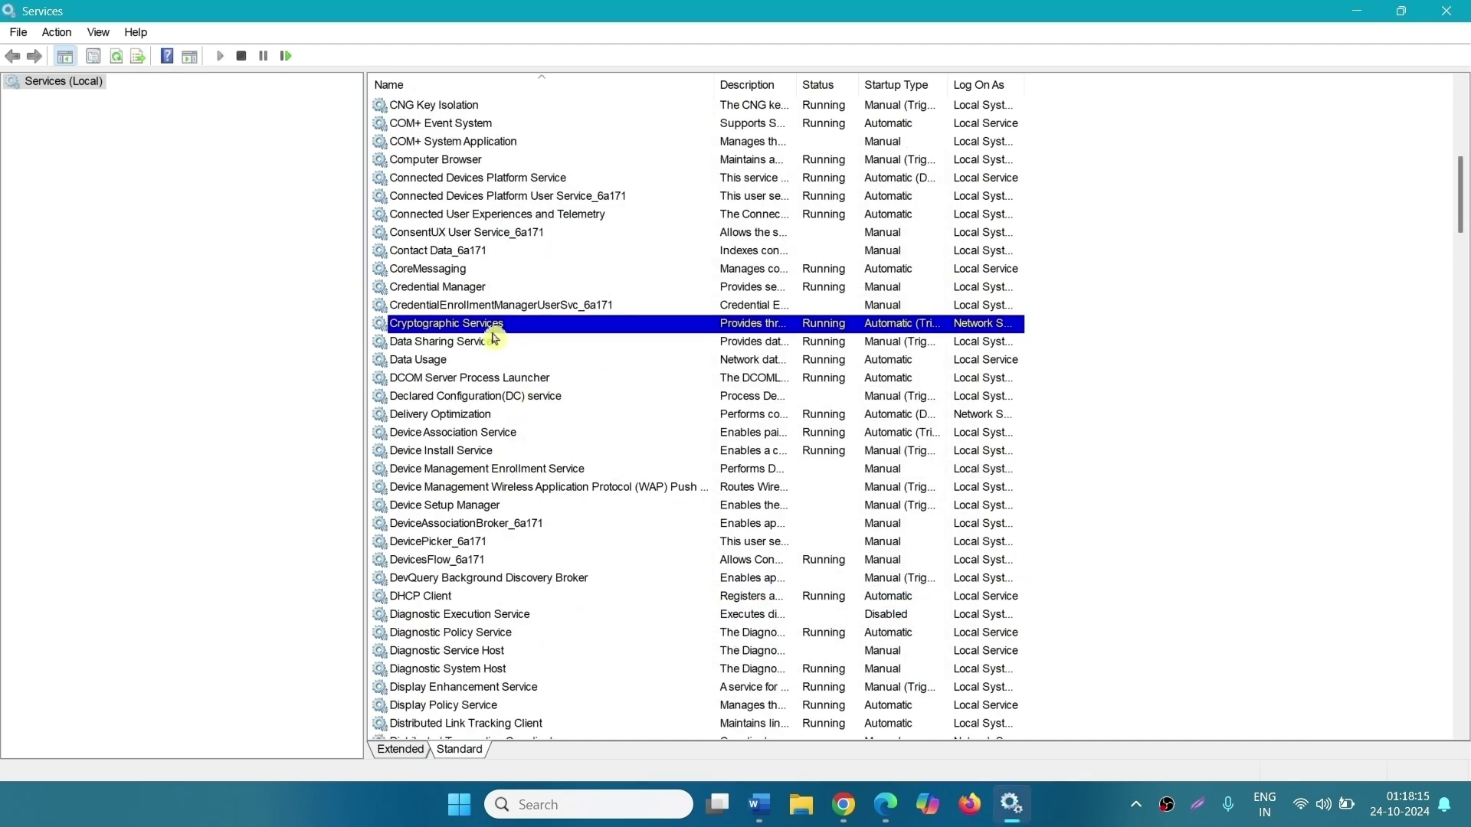
Check Cryptographic Services is Automatic and Running, then close Services
{"action": "right_click", "coordinate": [492, 331]}
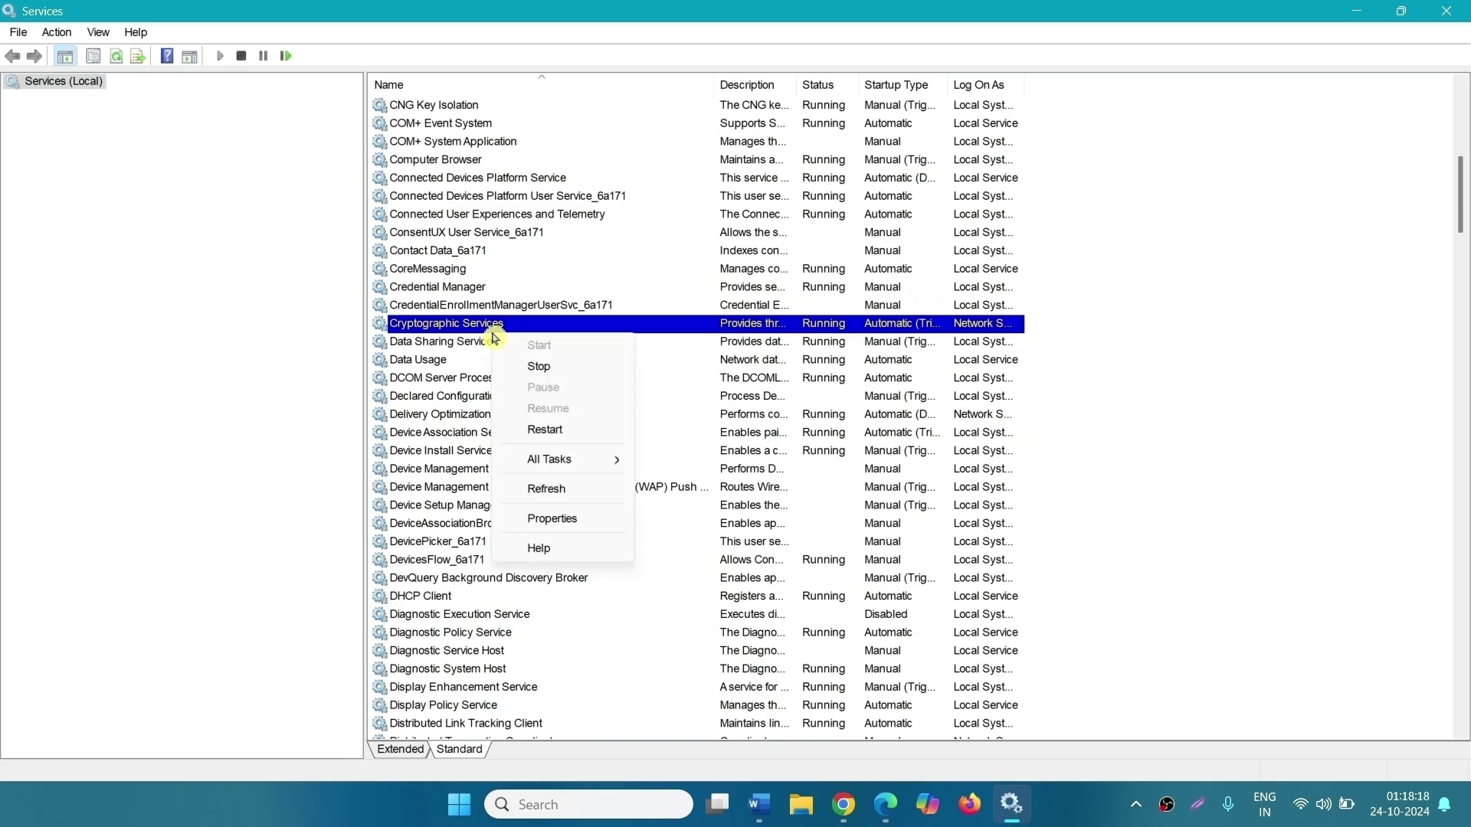
{"action": "left_click", "coordinate": [563, 528]}
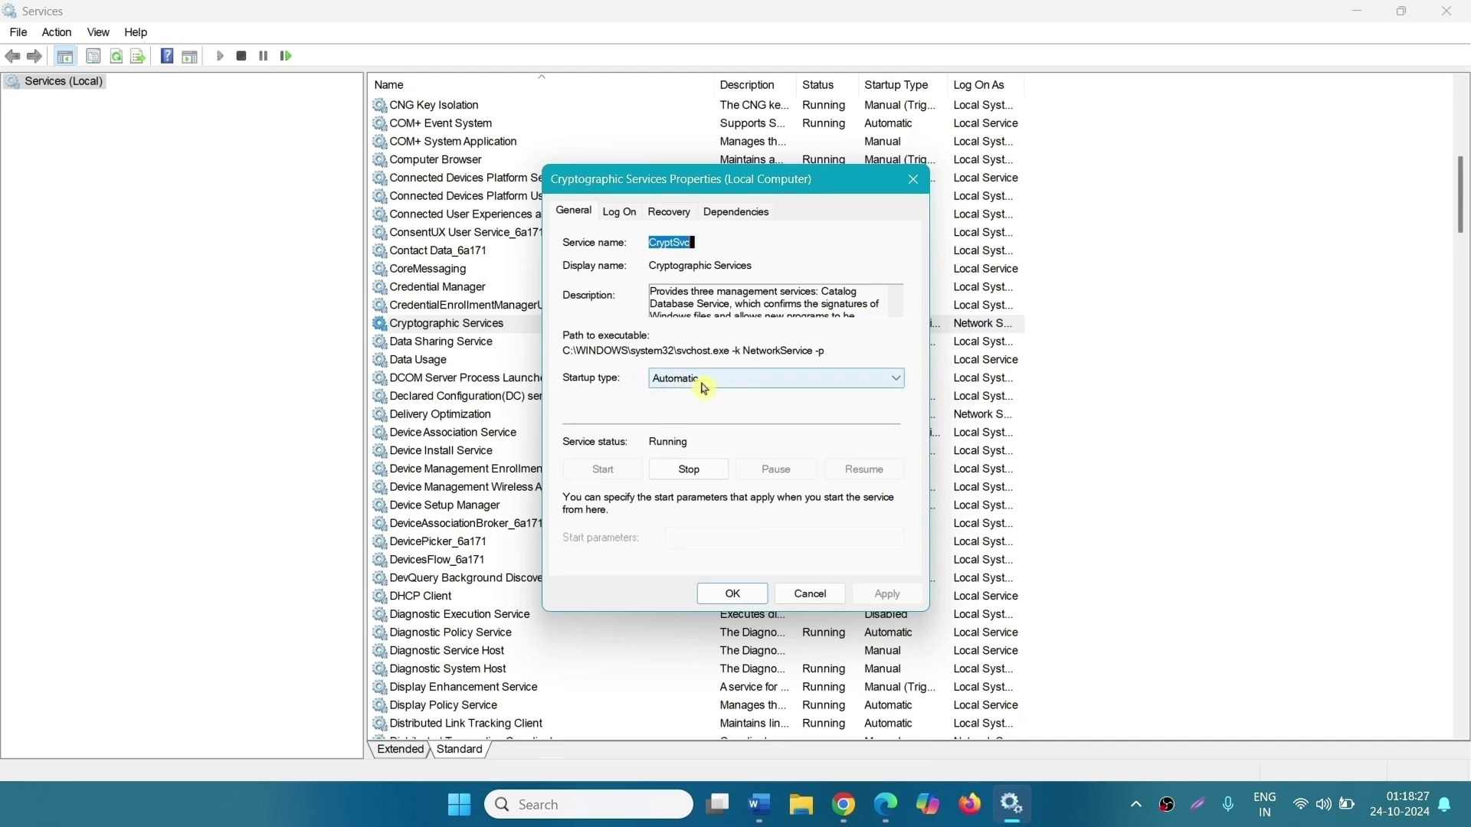
{"action": "left_click", "coordinate": [912, 178]}
{"action": "left_click", "coordinate": [1447, 11]}
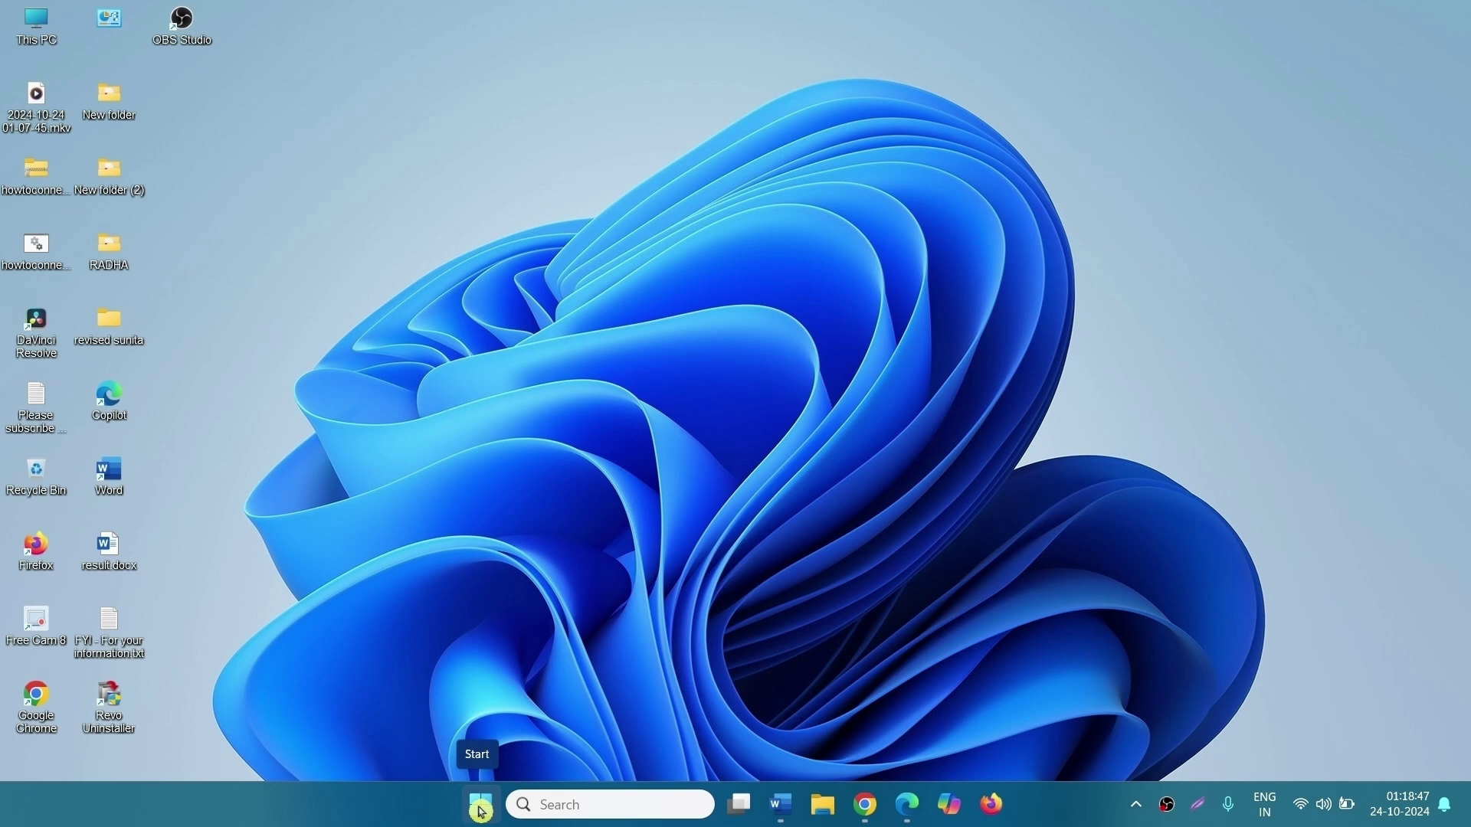
Run Check for updates on the Settings Windows Update page, then close Settings
{"action": "left_click", "coordinate": [481, 811]}
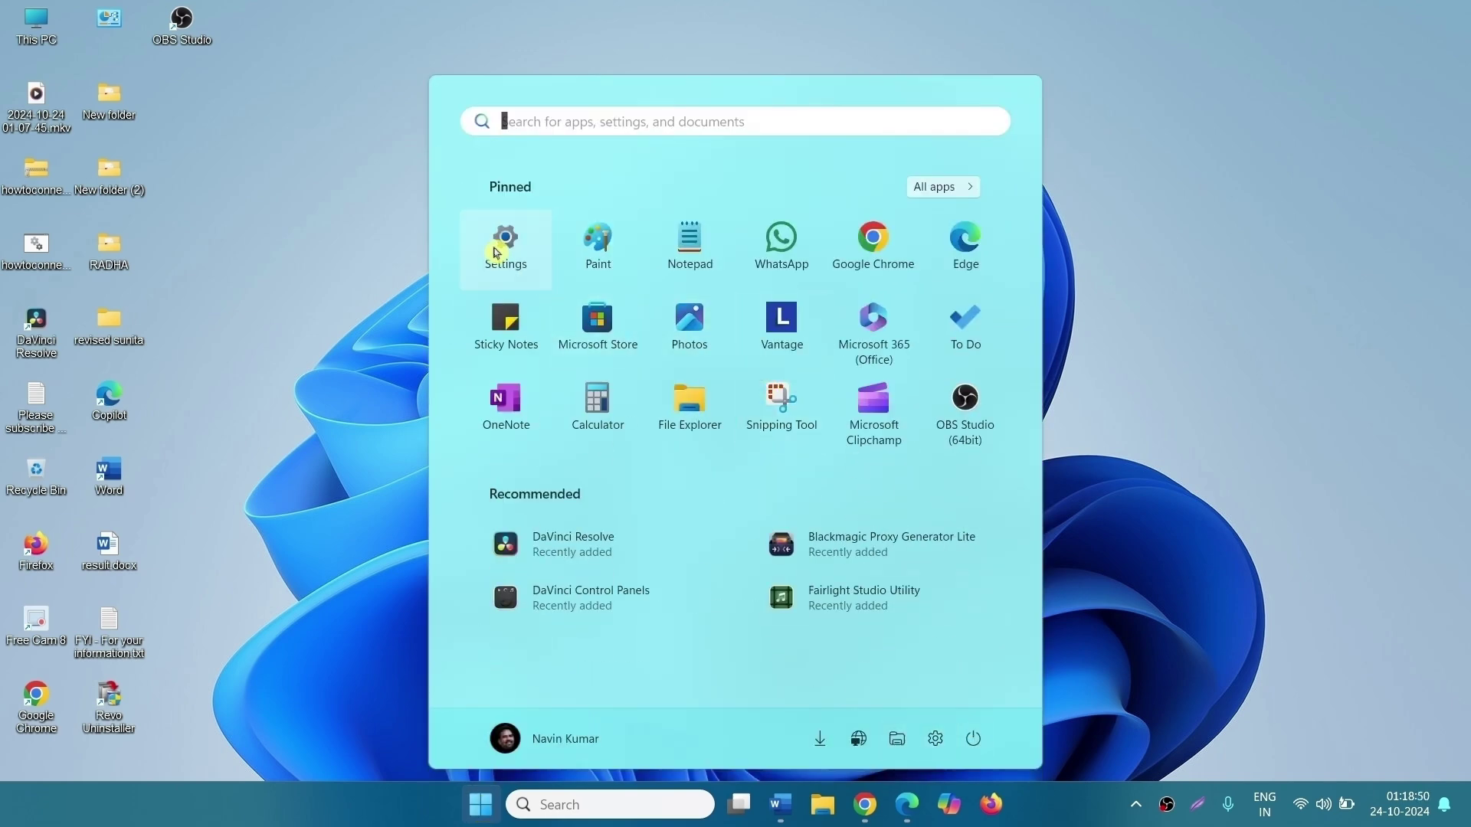
{"action": "left_click", "coordinate": [496, 252]}
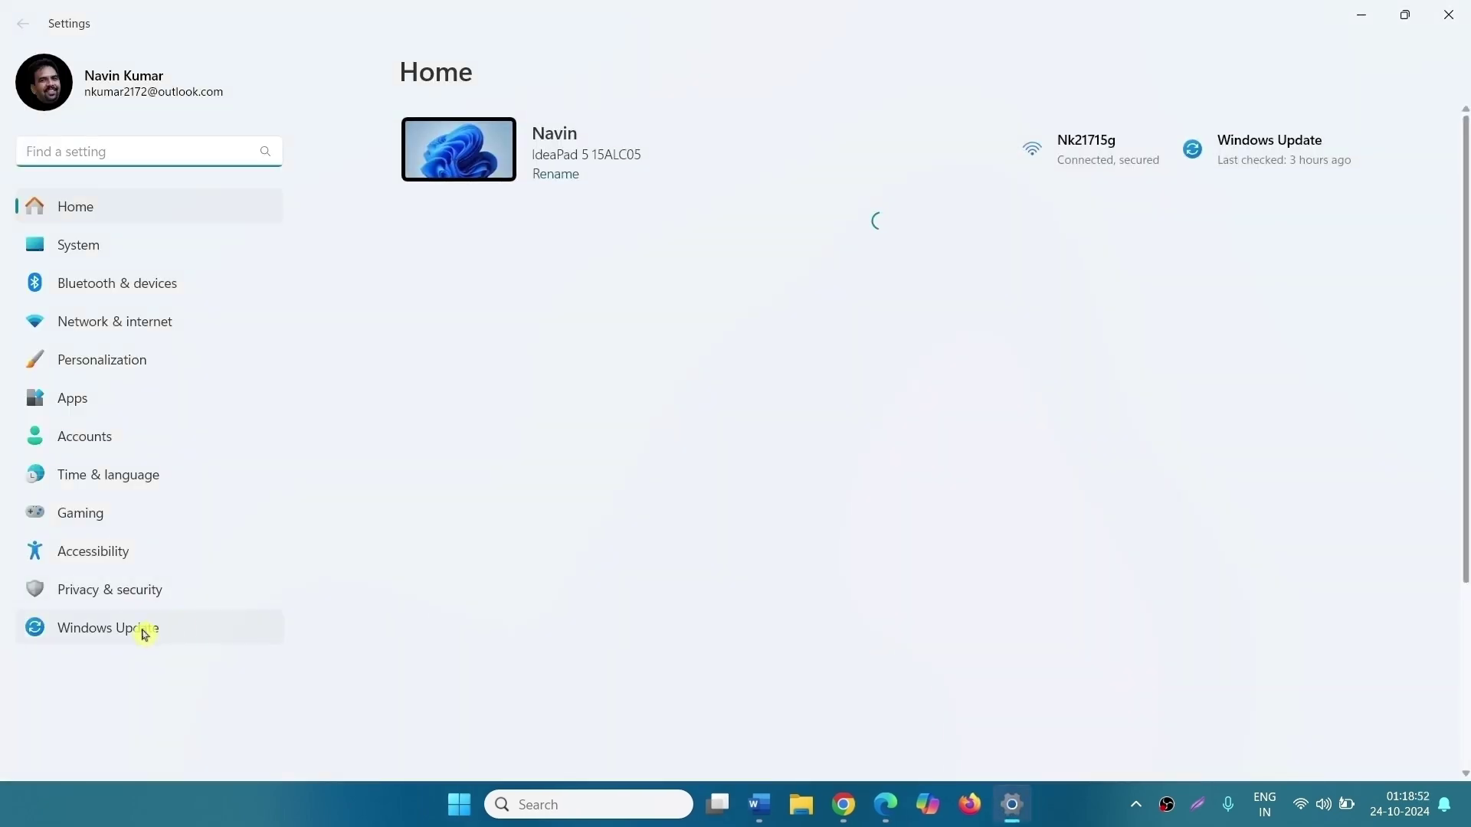
{"action": "left_click", "coordinate": [145, 636]}
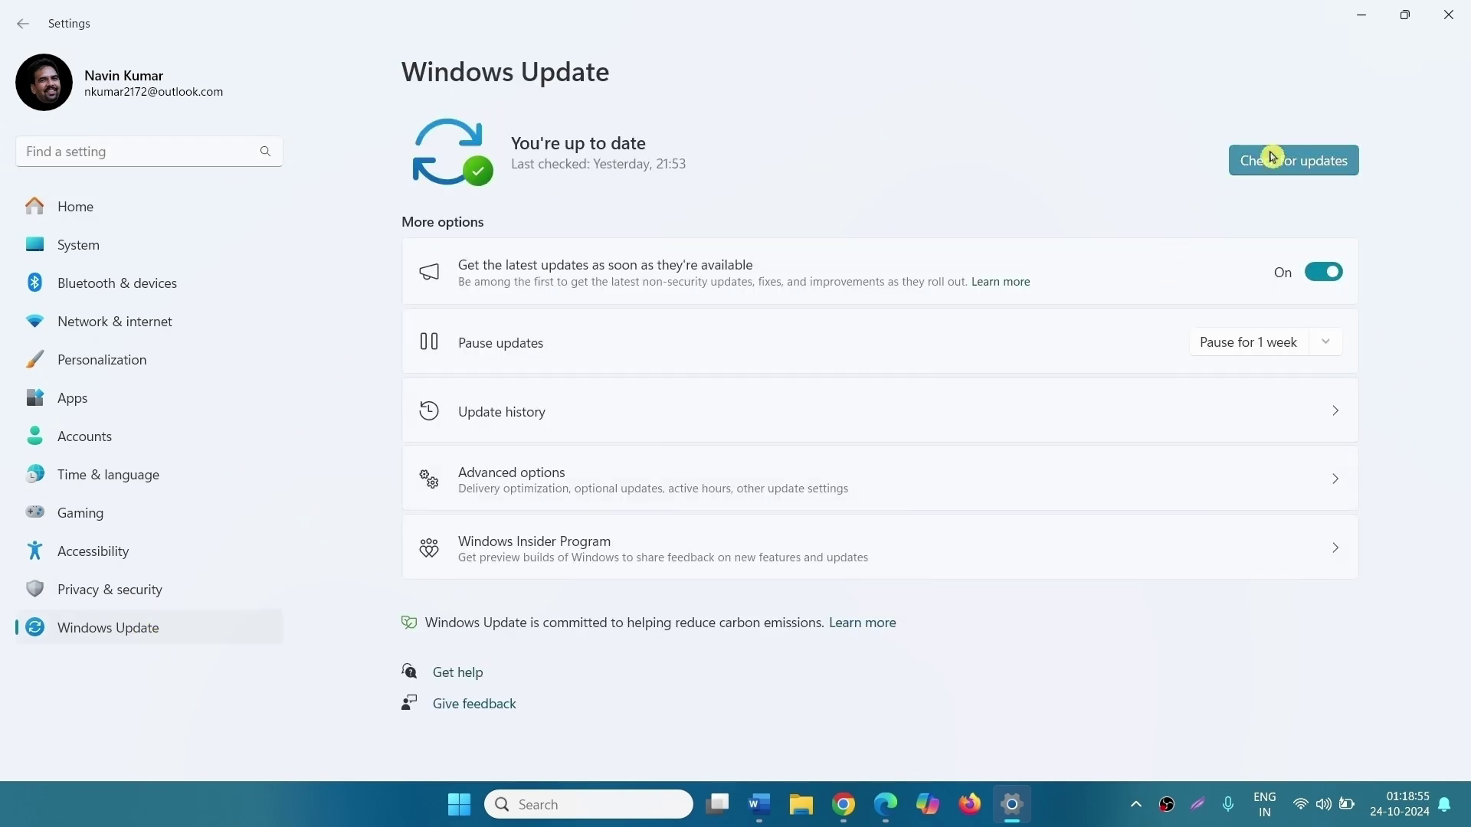
{"action": "left_click", "coordinate": [1271, 167]}
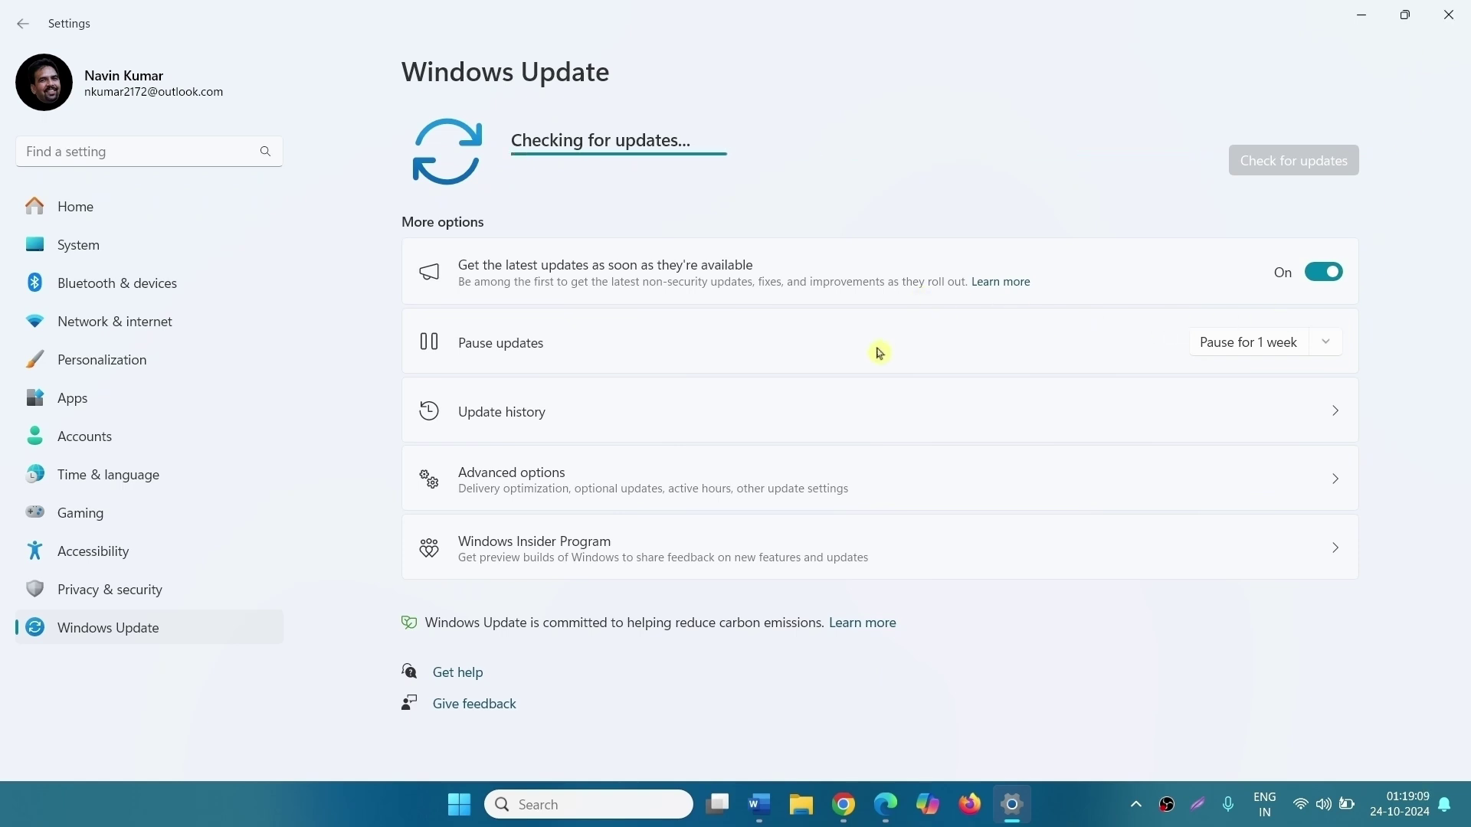
{"action": "left_click", "coordinate": [1448, 11]}
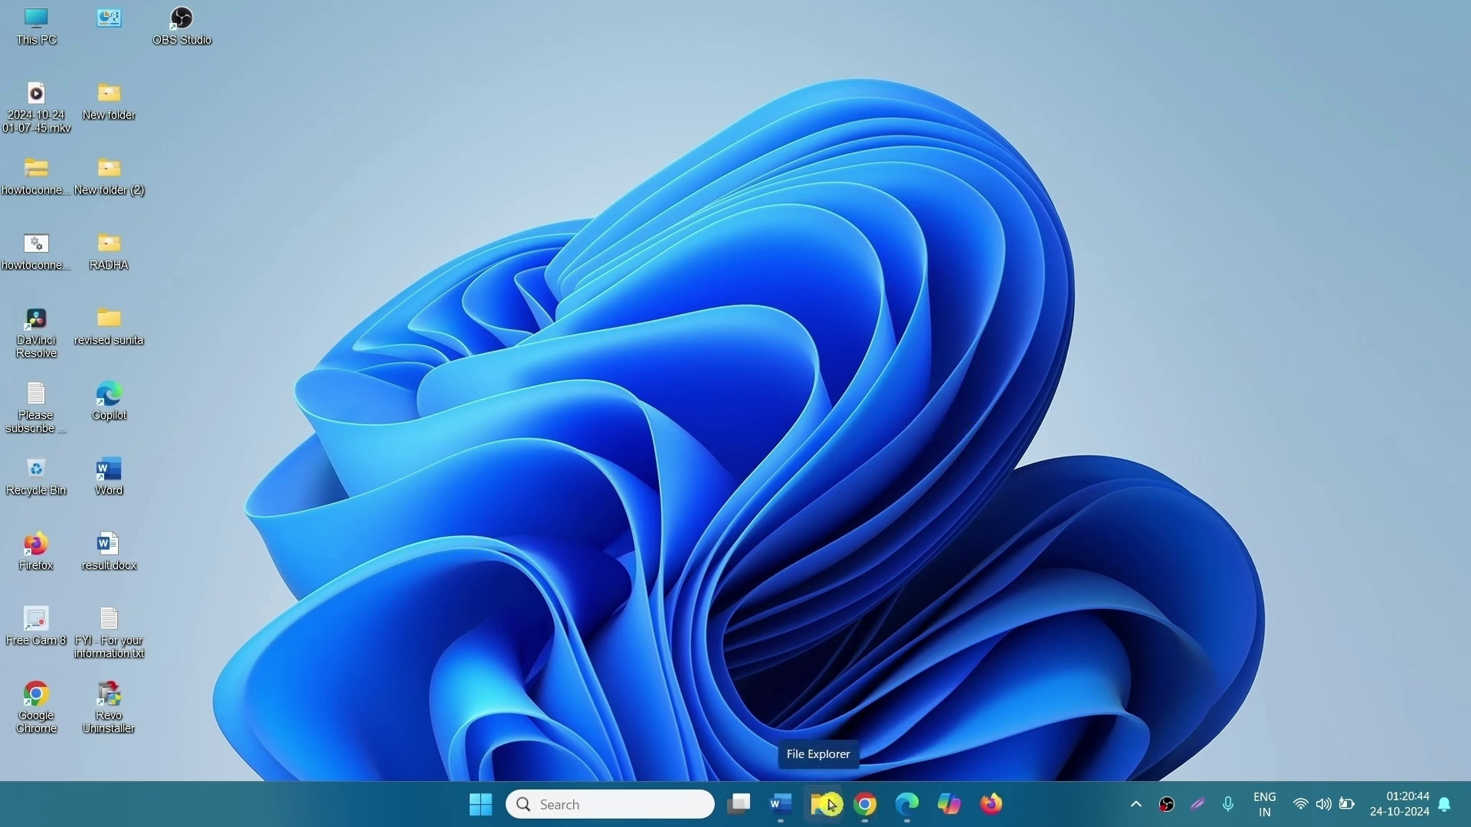
Extract howtoconnect_wureset.zip in Downloads and run its .cmd reset script as administrator
{"action": "left_click", "coordinate": [832, 807]}
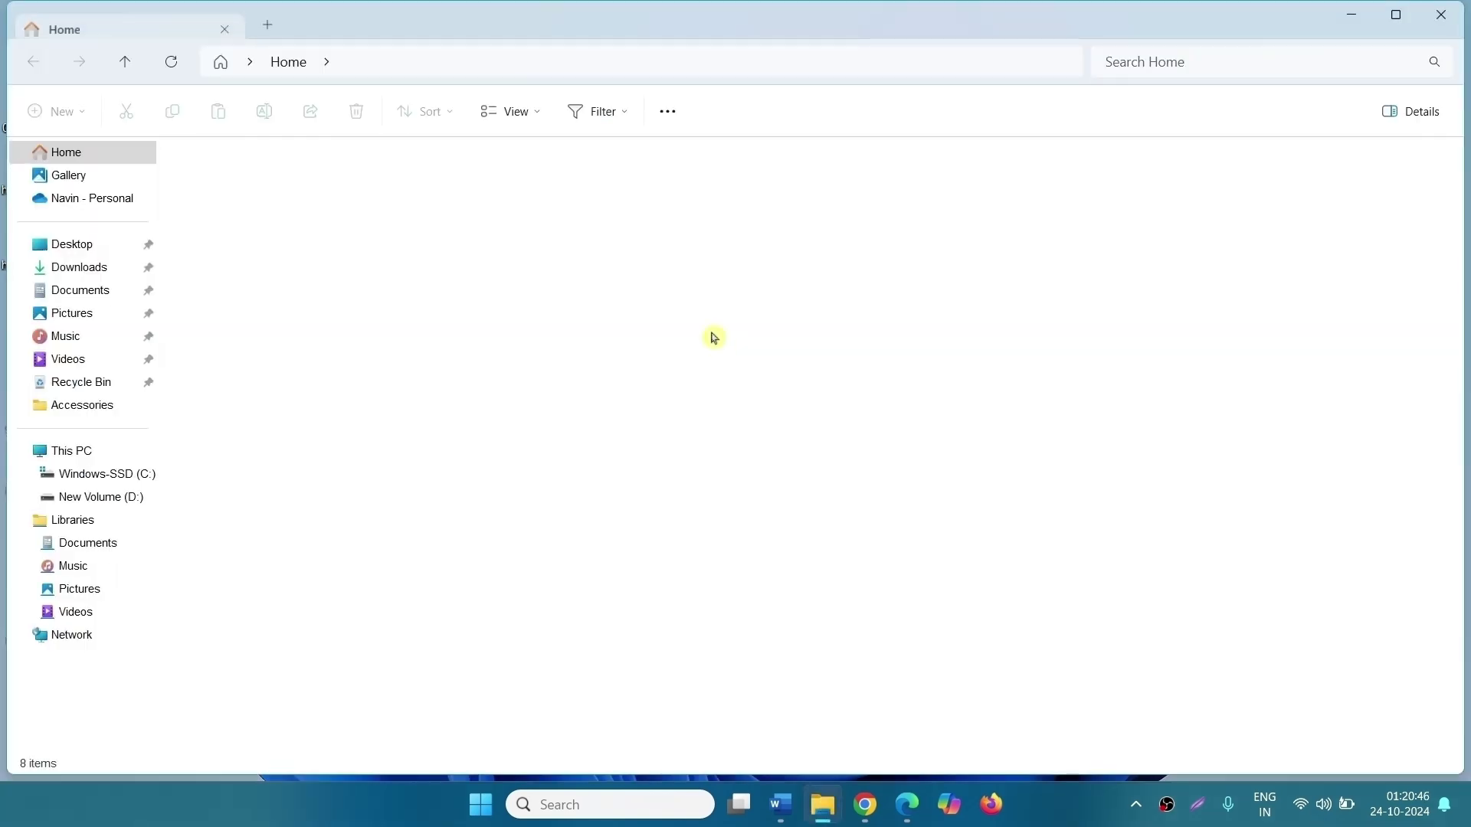
{"action": "left_click", "coordinate": [81, 268]}
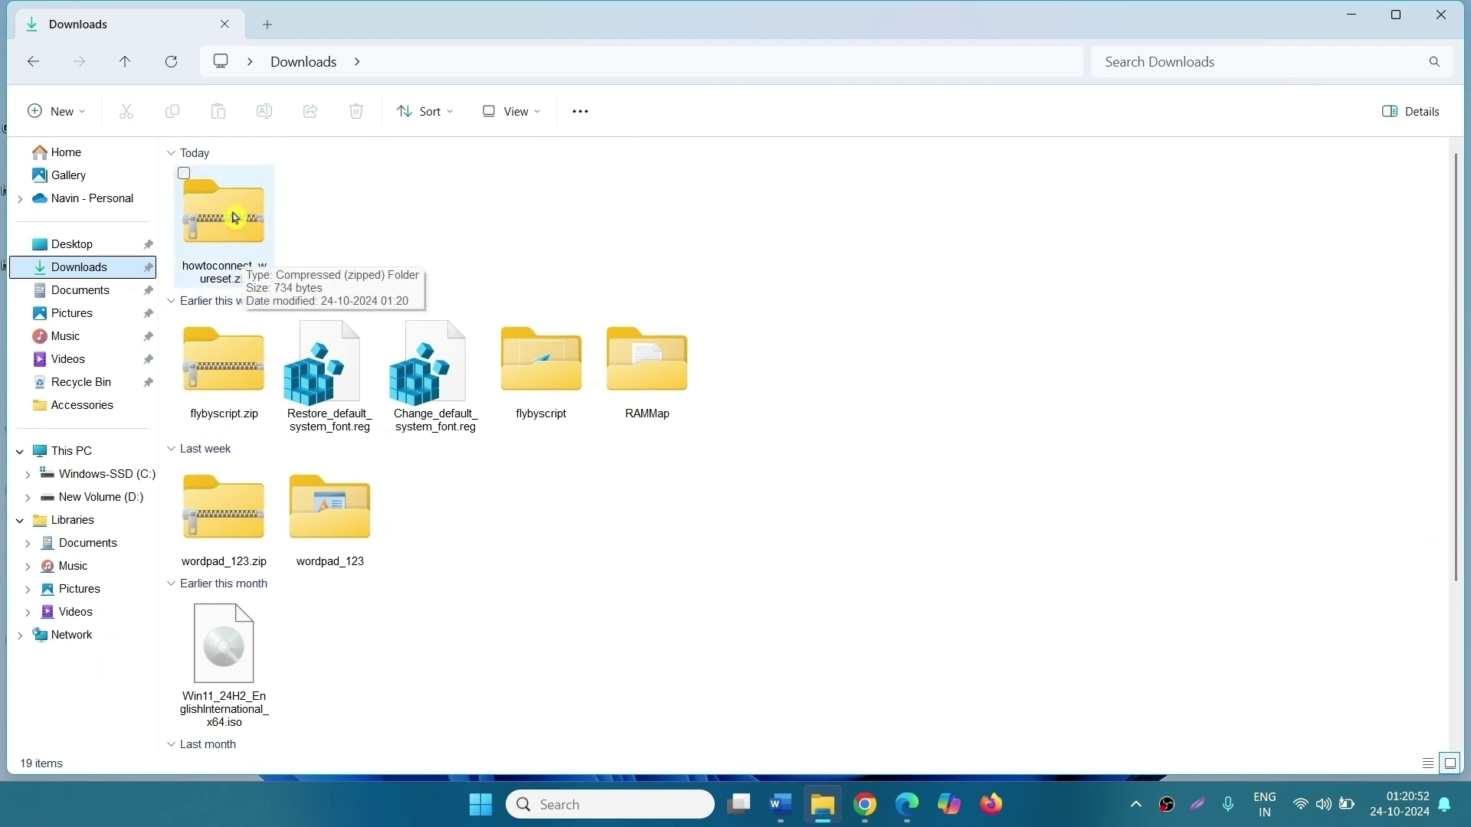
{"action": "right_click", "coordinate": [248, 264]}
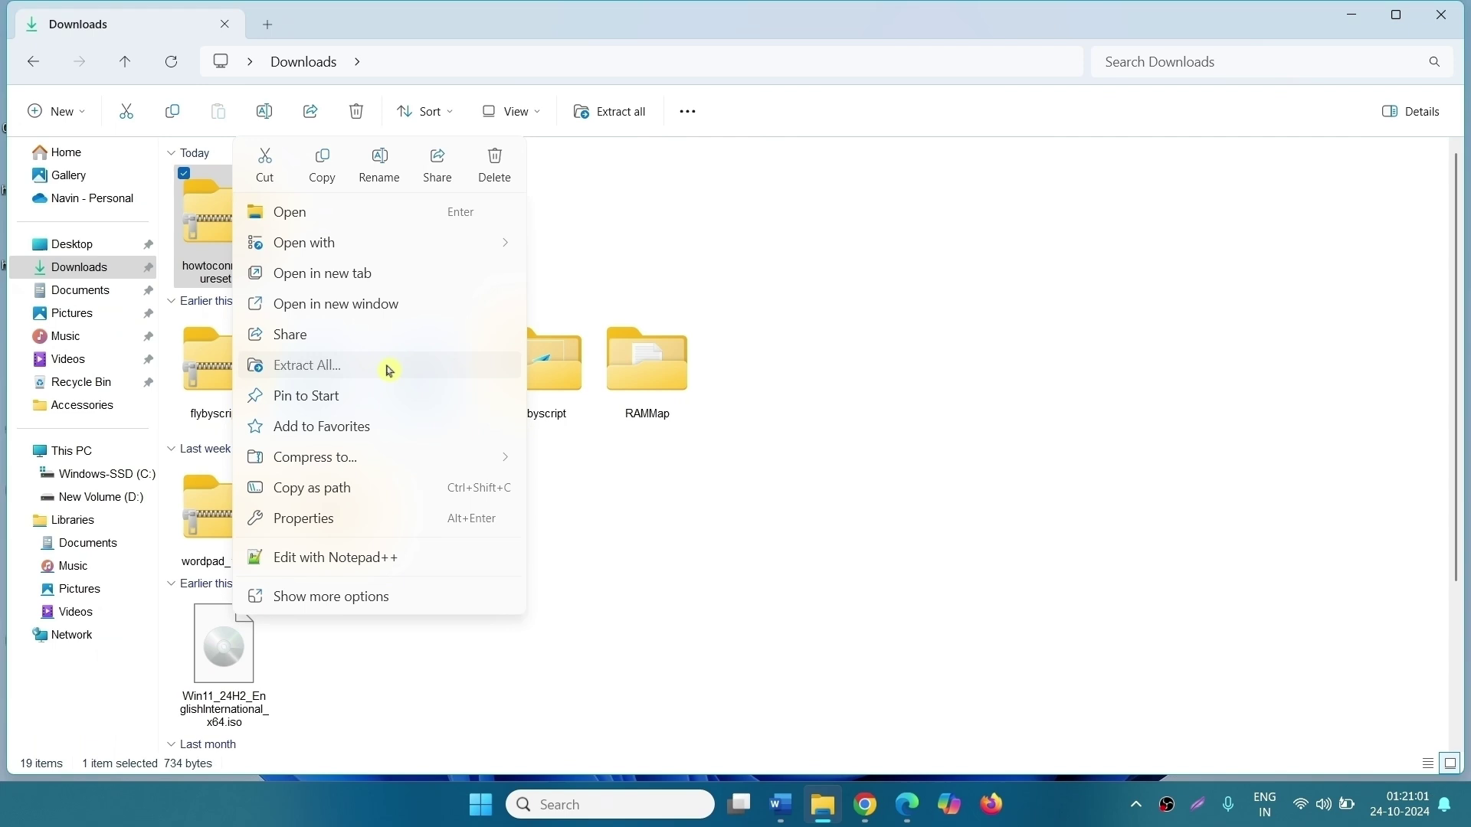
{"action": "left_click", "coordinate": [389, 368]}
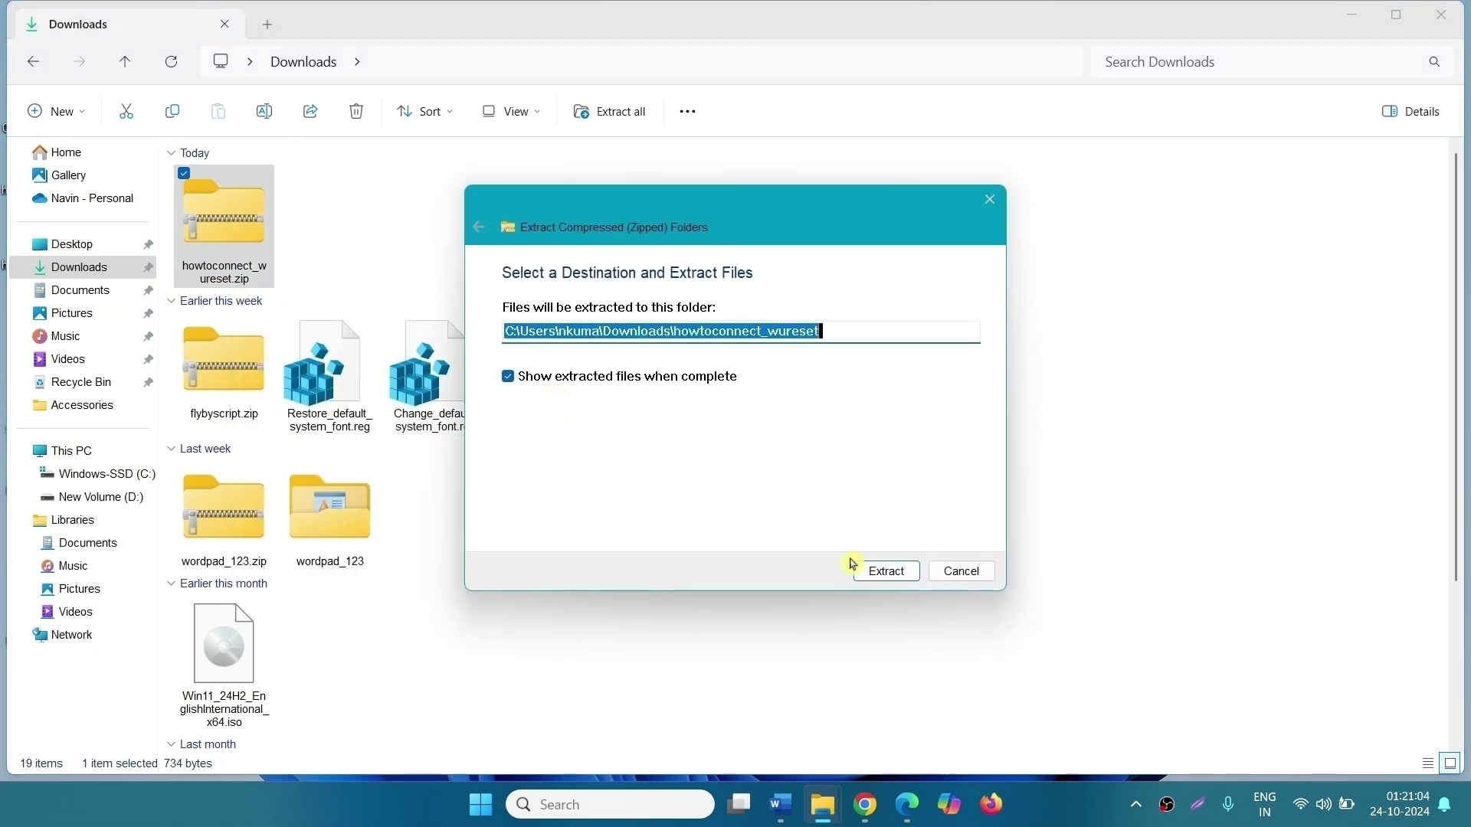
{"action": "left_click", "coordinate": [881, 571]}
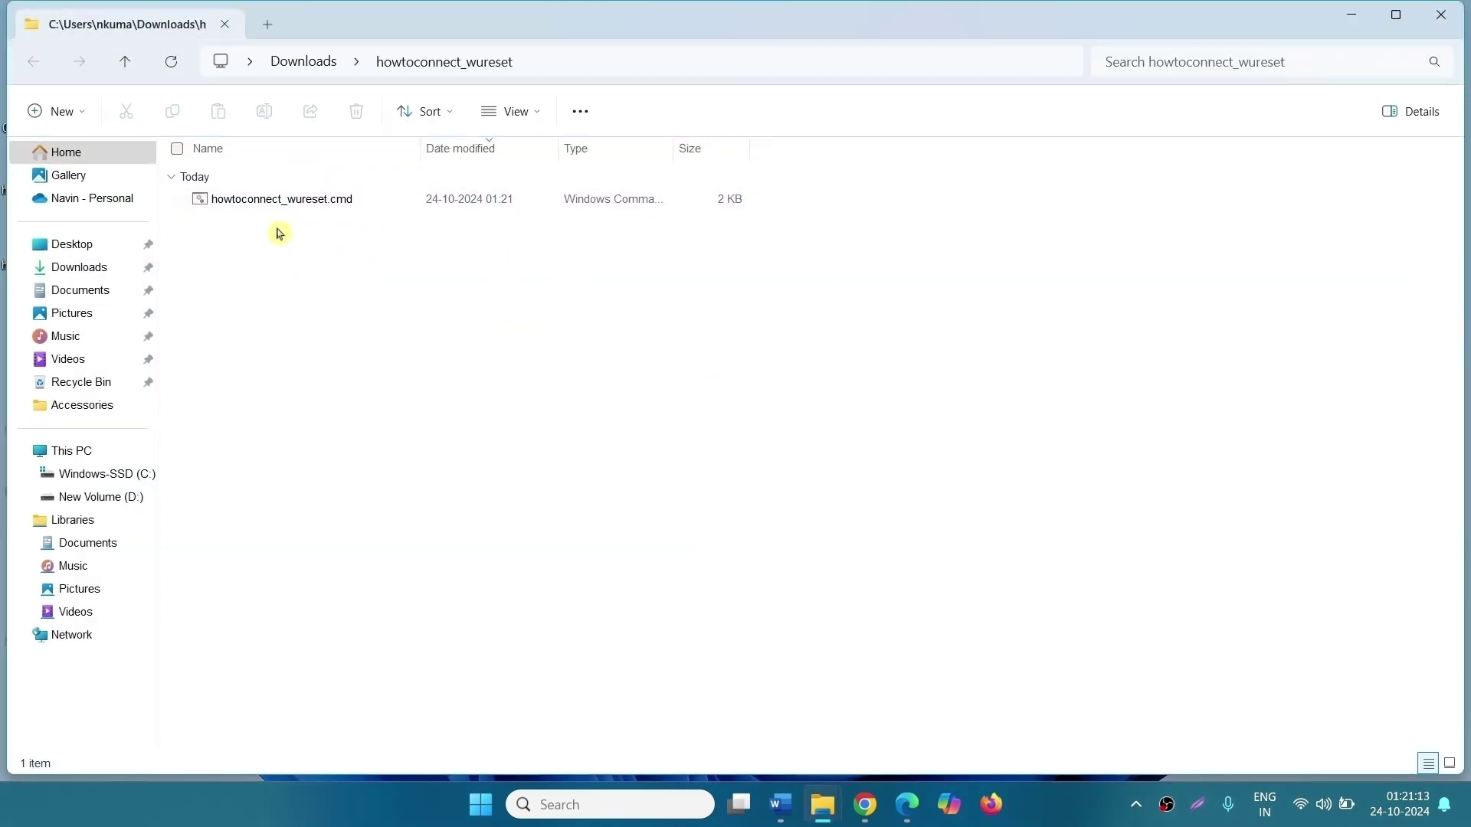
{"action": "mouse_move", "coordinate": [338, 202]}
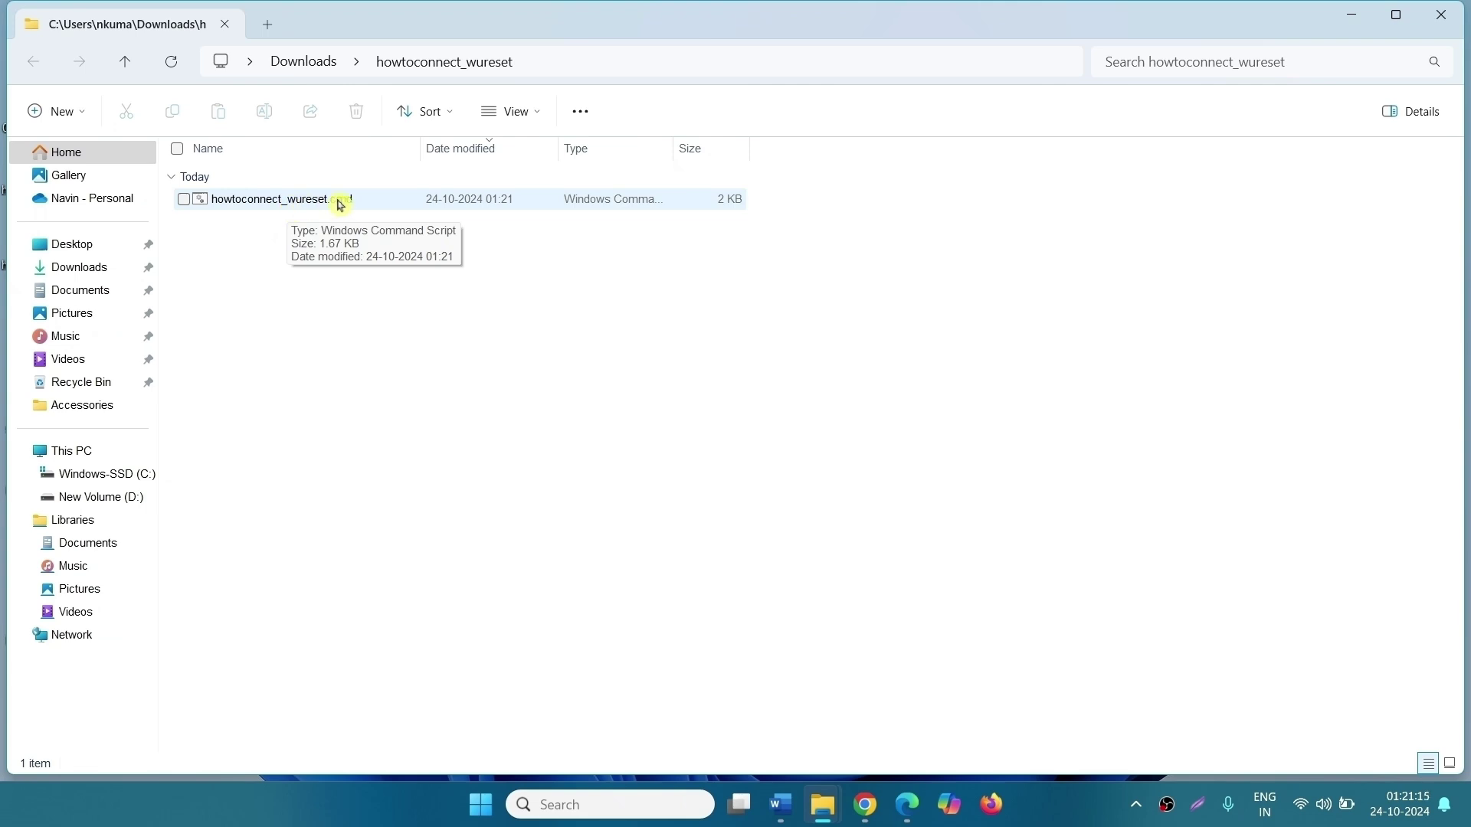
{"action": "right_click", "coordinate": [339, 203]}
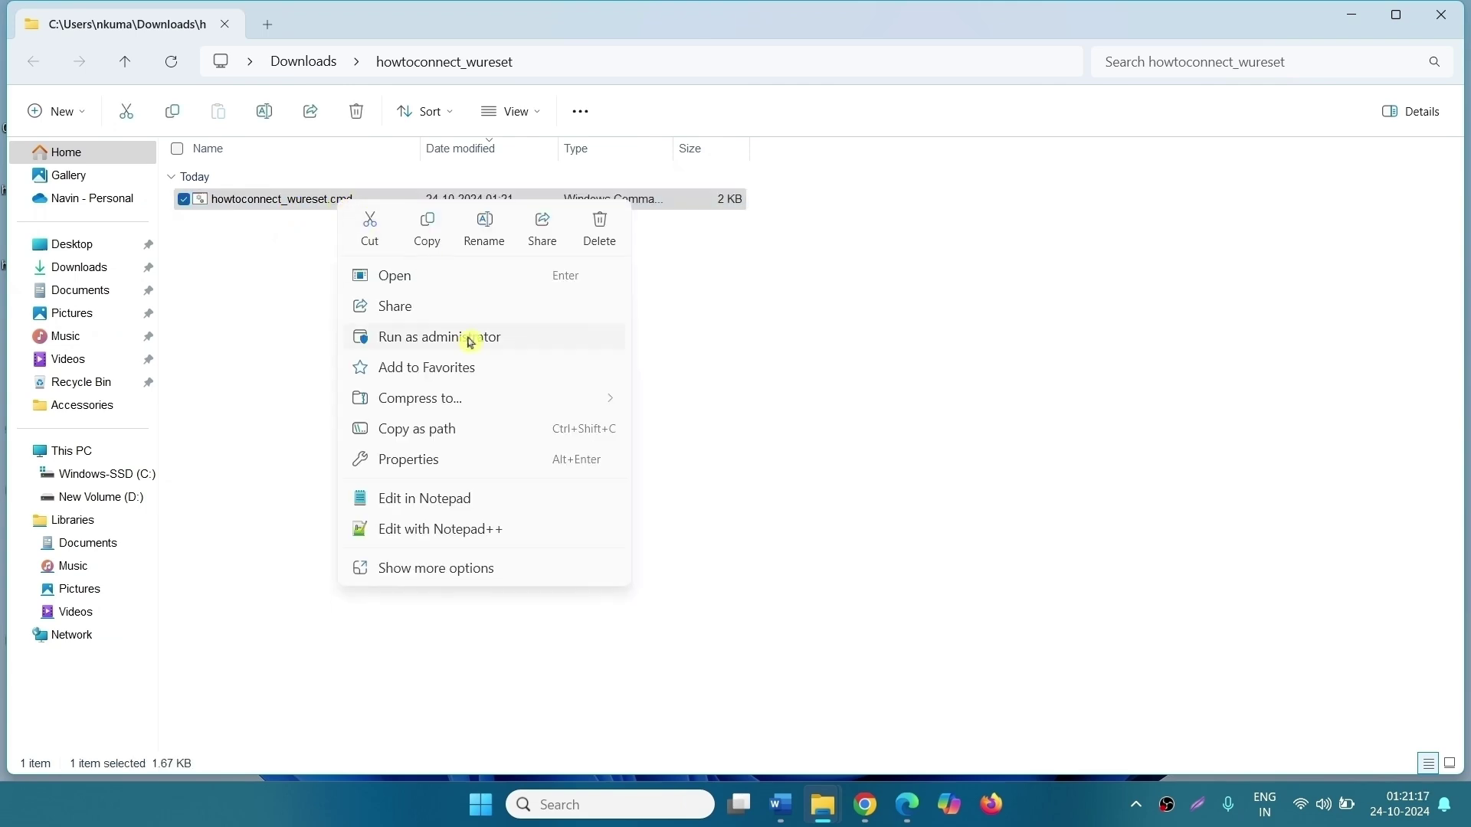
{"action": "left_click", "coordinate": [464, 337]}
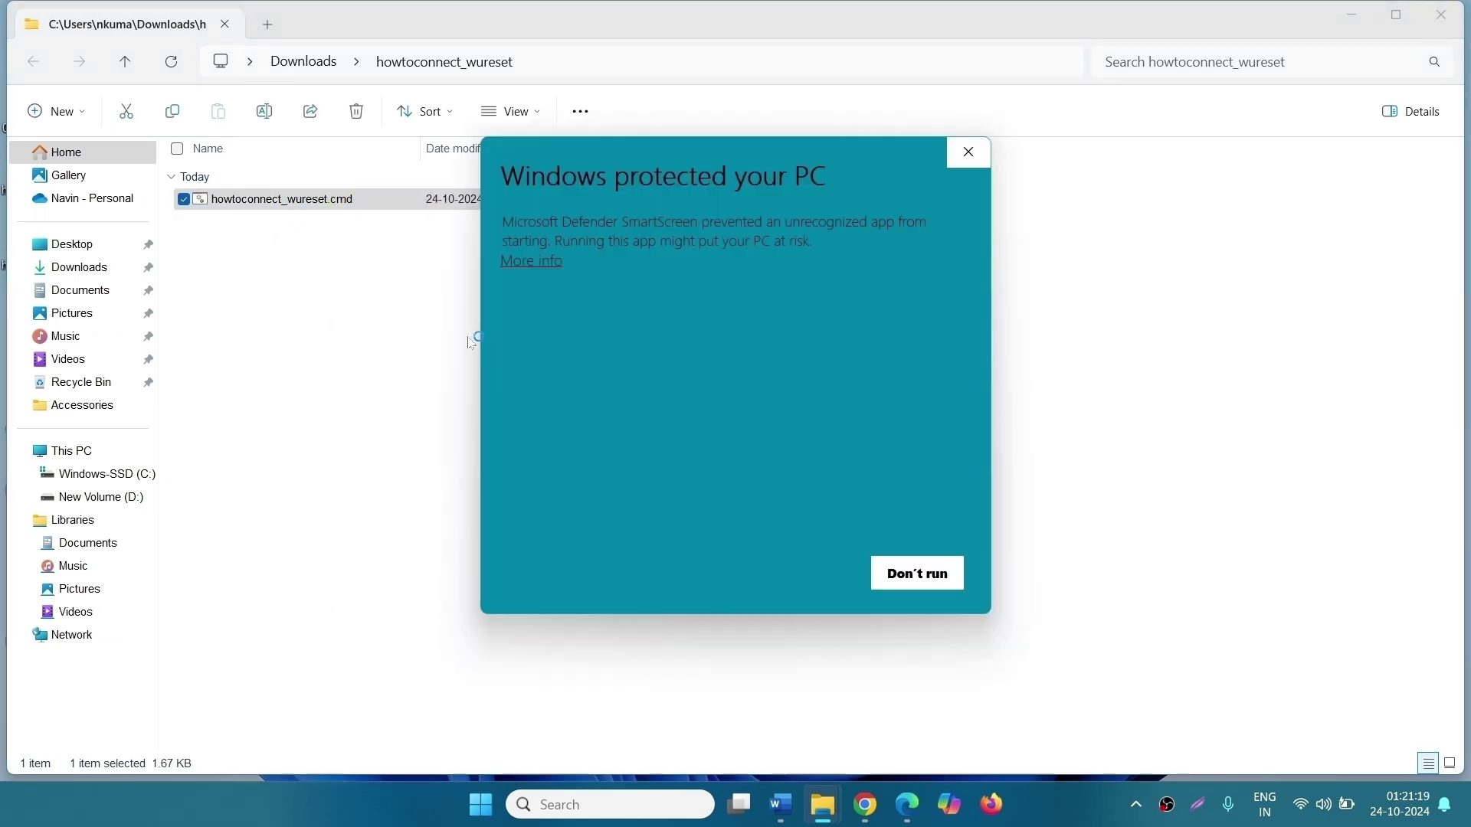
Run the reset script past SmartScreen and dismiss the RegSvr32 dialogs for atl, urlmon, mshtml, shdocvw, browseui and jscript
{"action": "left_click", "coordinate": [531, 262]}
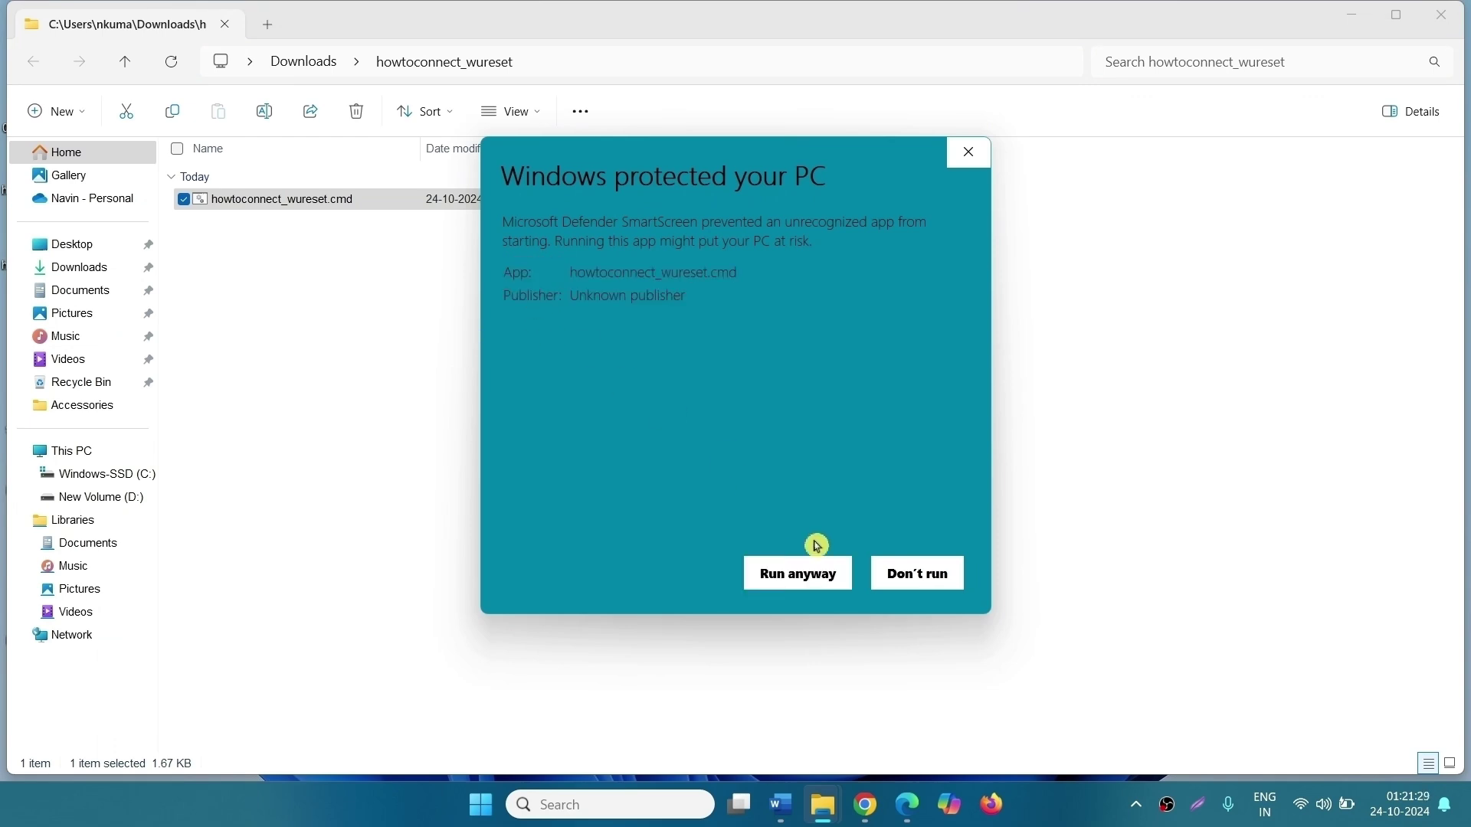
{"action": "left_click", "coordinate": [799, 577]}
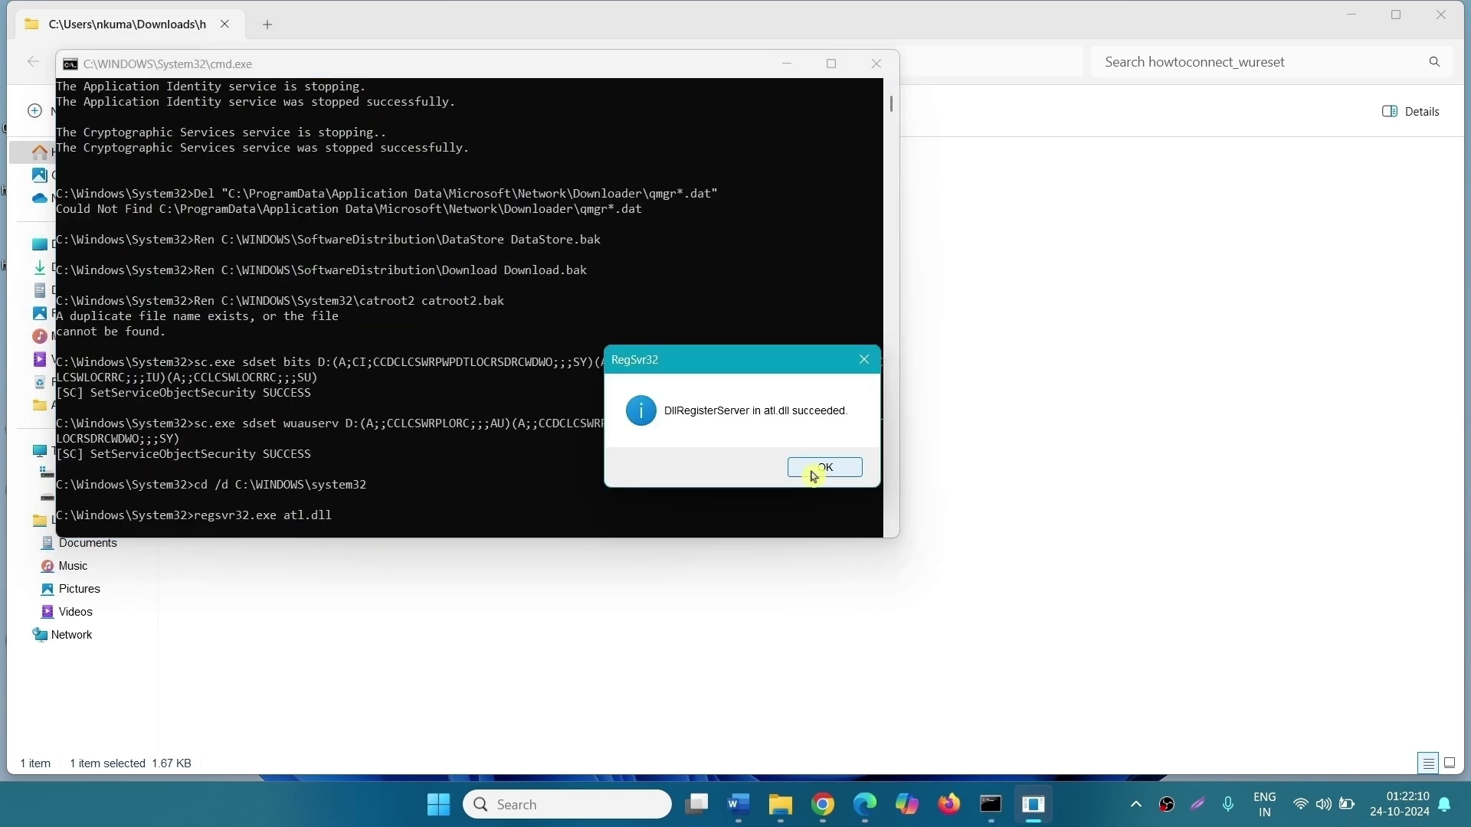
{"action": "left_click", "coordinate": [814, 473]}
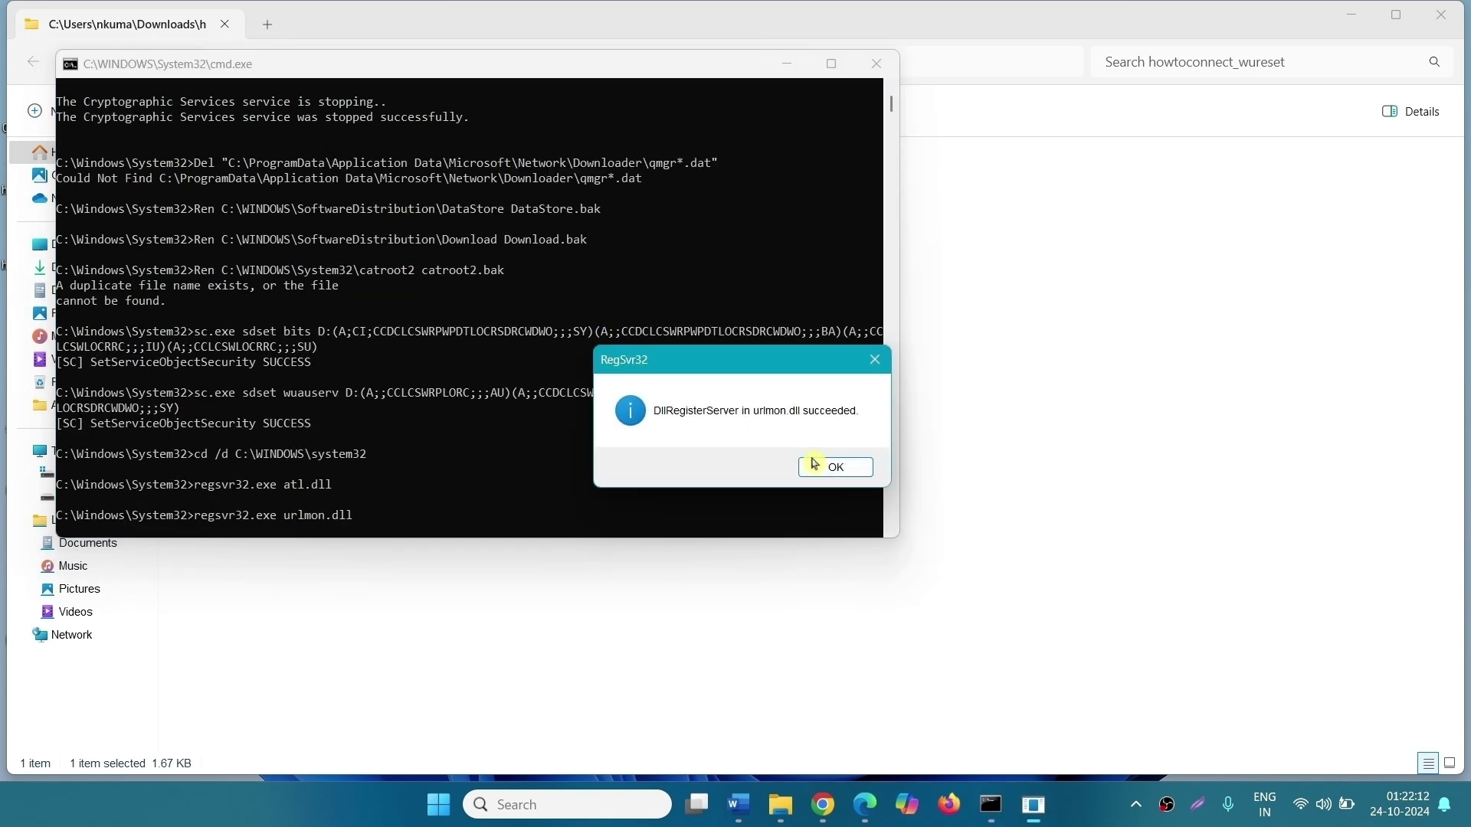
{"action": "left_click", "coordinate": [824, 470]}
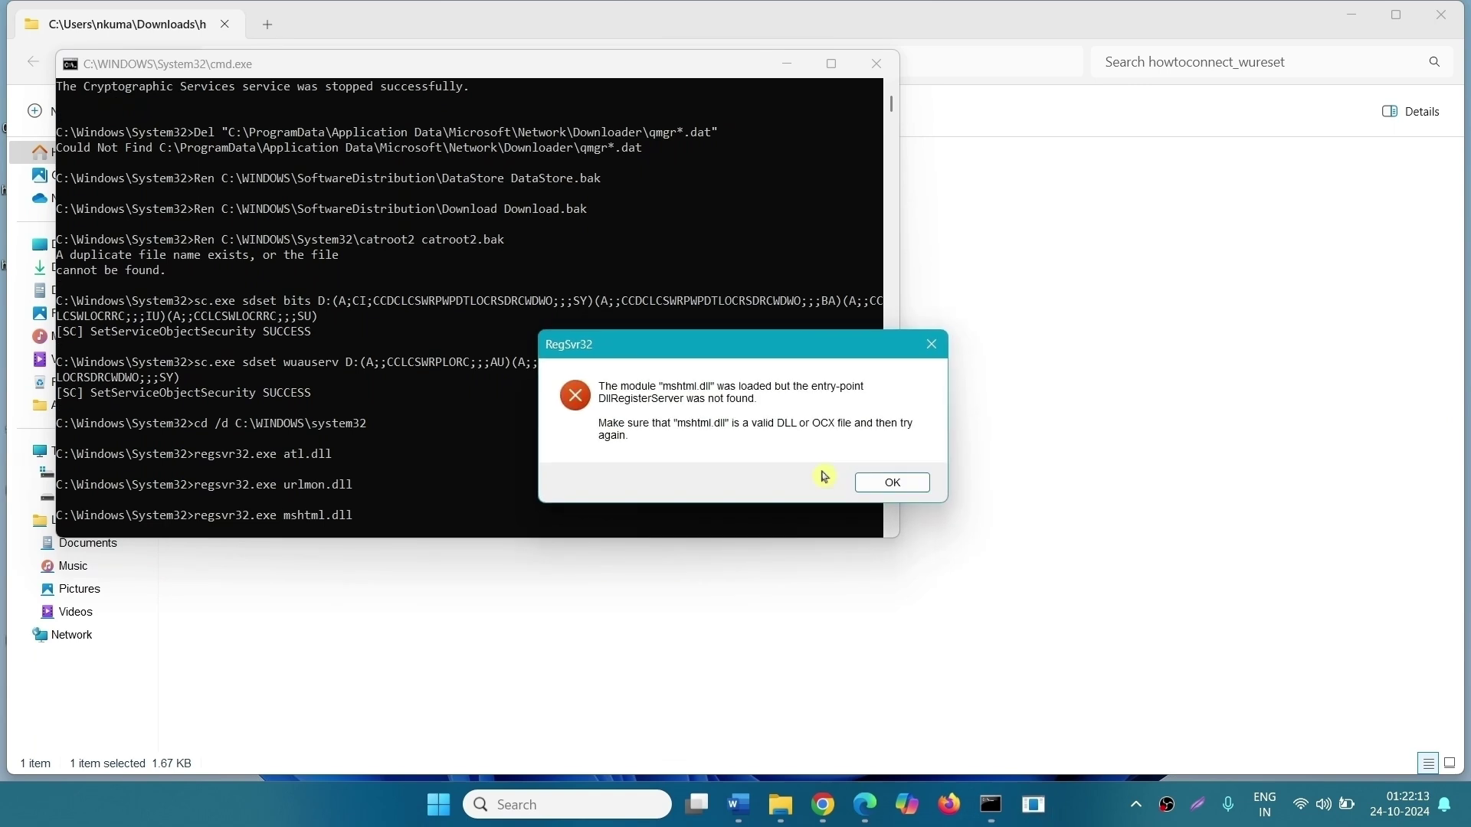
{"action": "left_click", "coordinate": [885, 483]}
{"action": "left_click", "coordinate": [862, 491]}
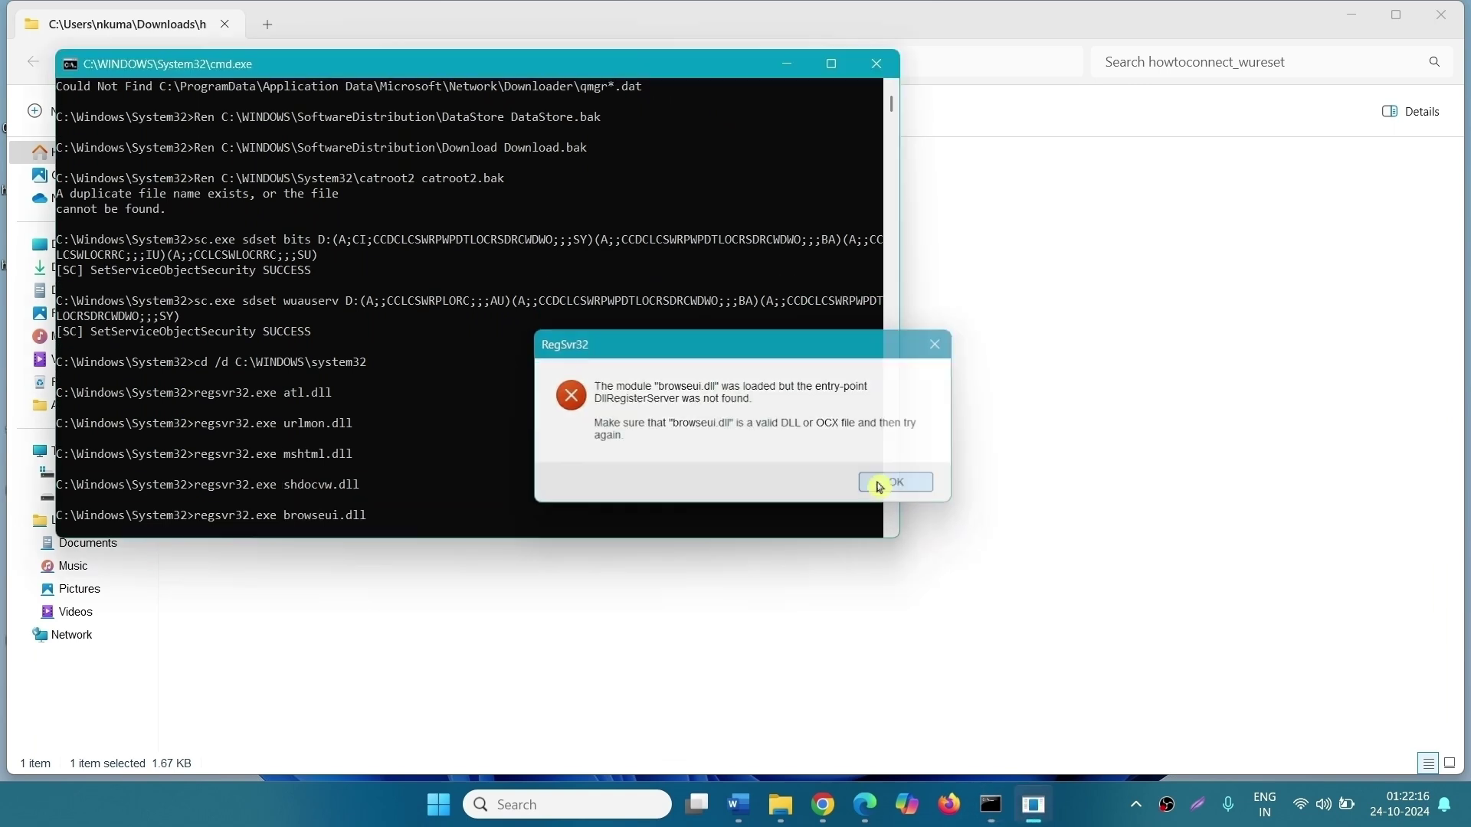
{"action": "left_click", "coordinate": [864, 484]}
{"action": "left_click", "coordinate": [858, 475]}
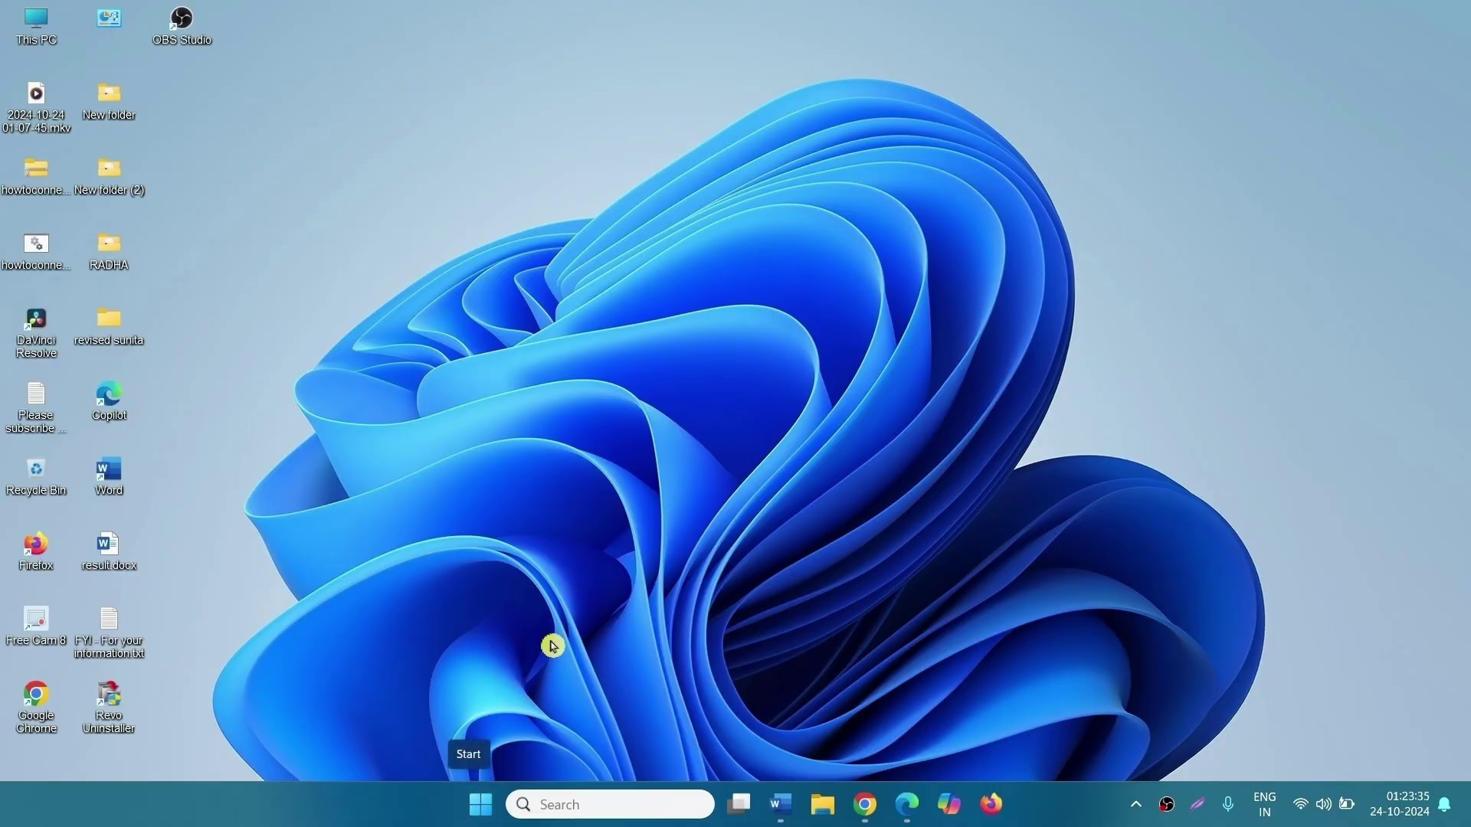
Glance at the Start power menu, close it, then search Windows for 'cmd'
{"action": "left_click", "coordinate": [481, 811]}
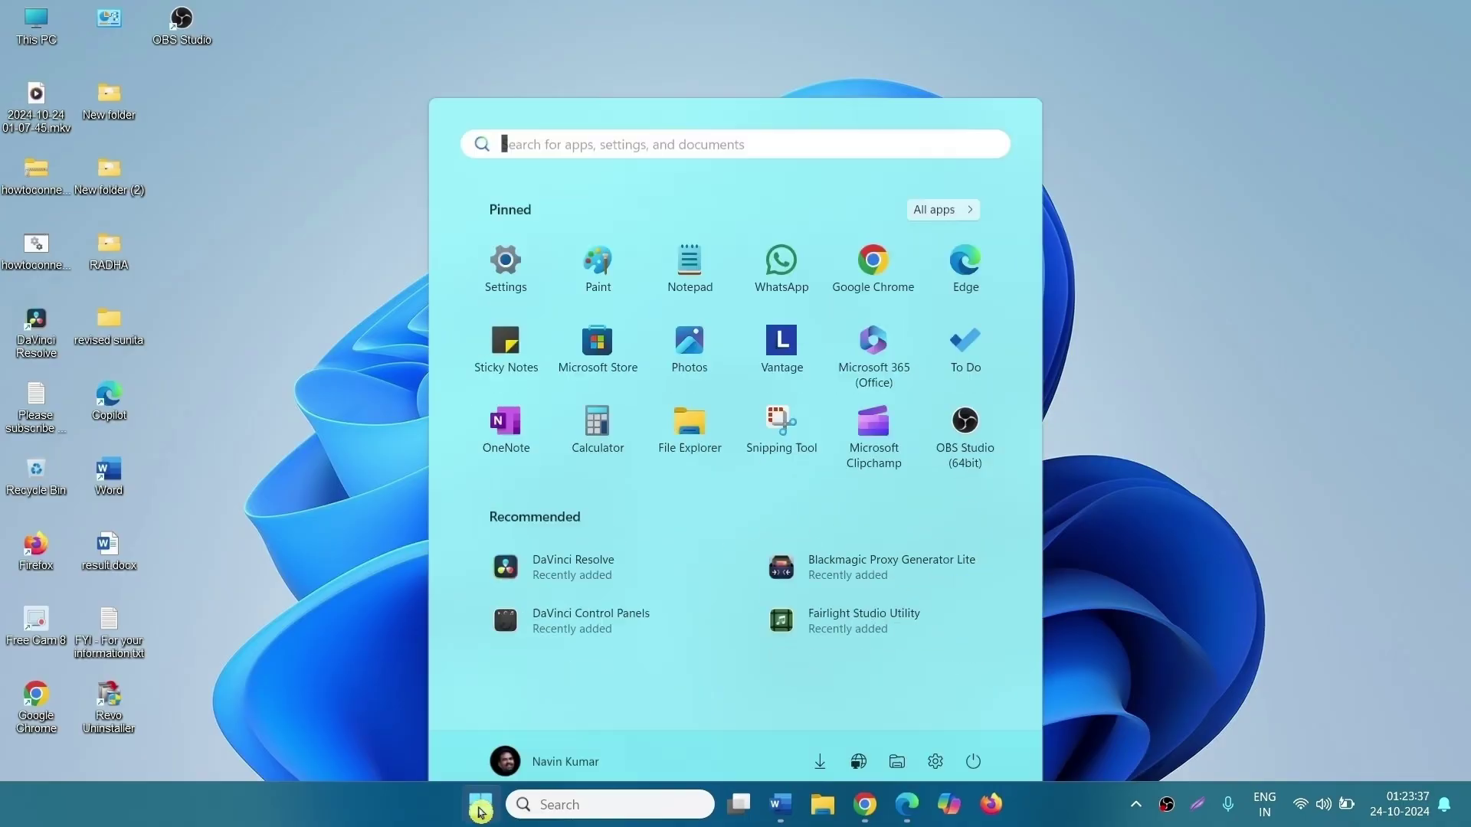
{"action": "left_click", "coordinate": [973, 743]}
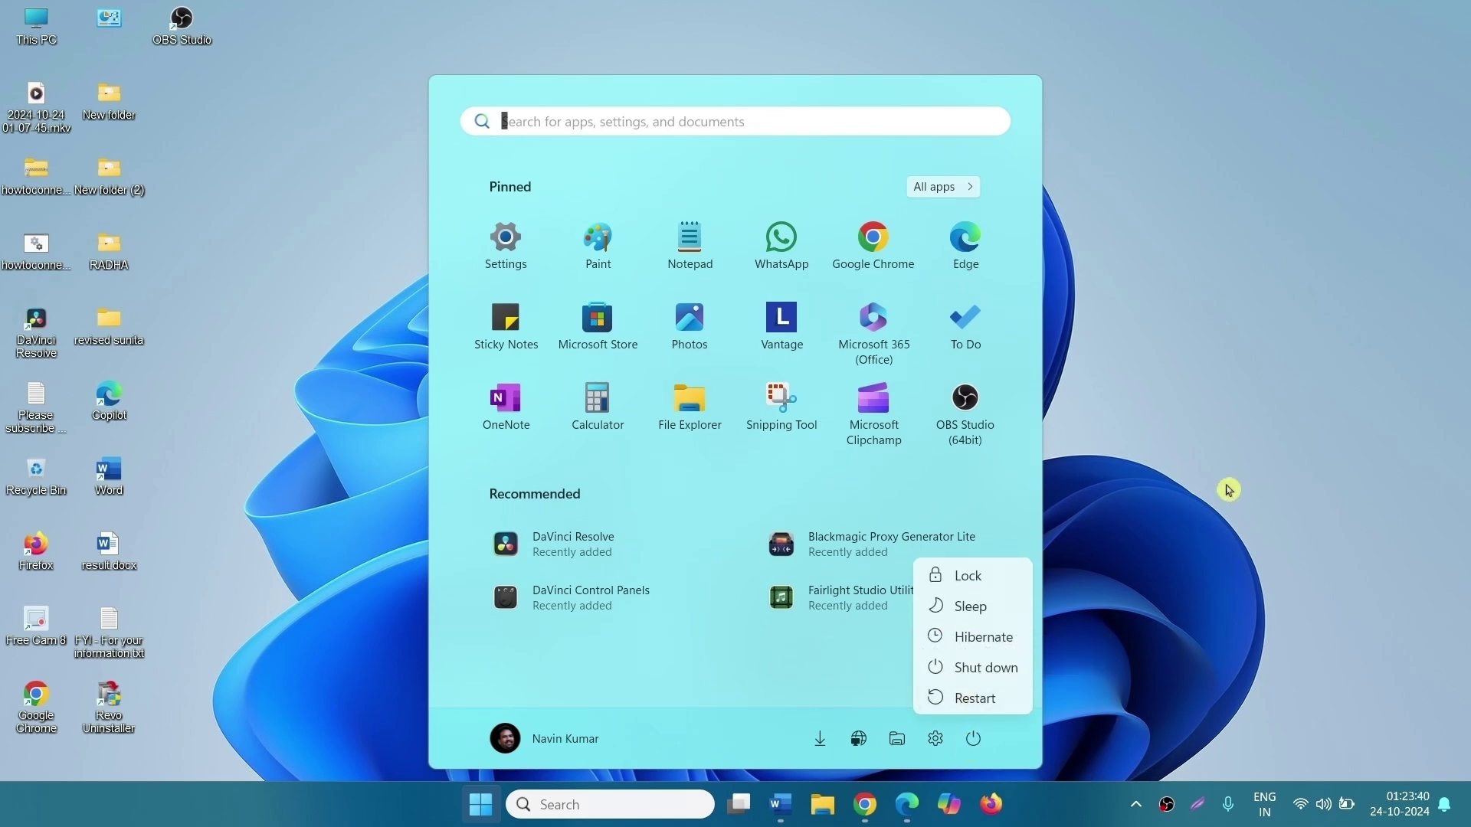
{"action": "left_click", "coordinate": [1226, 486]}
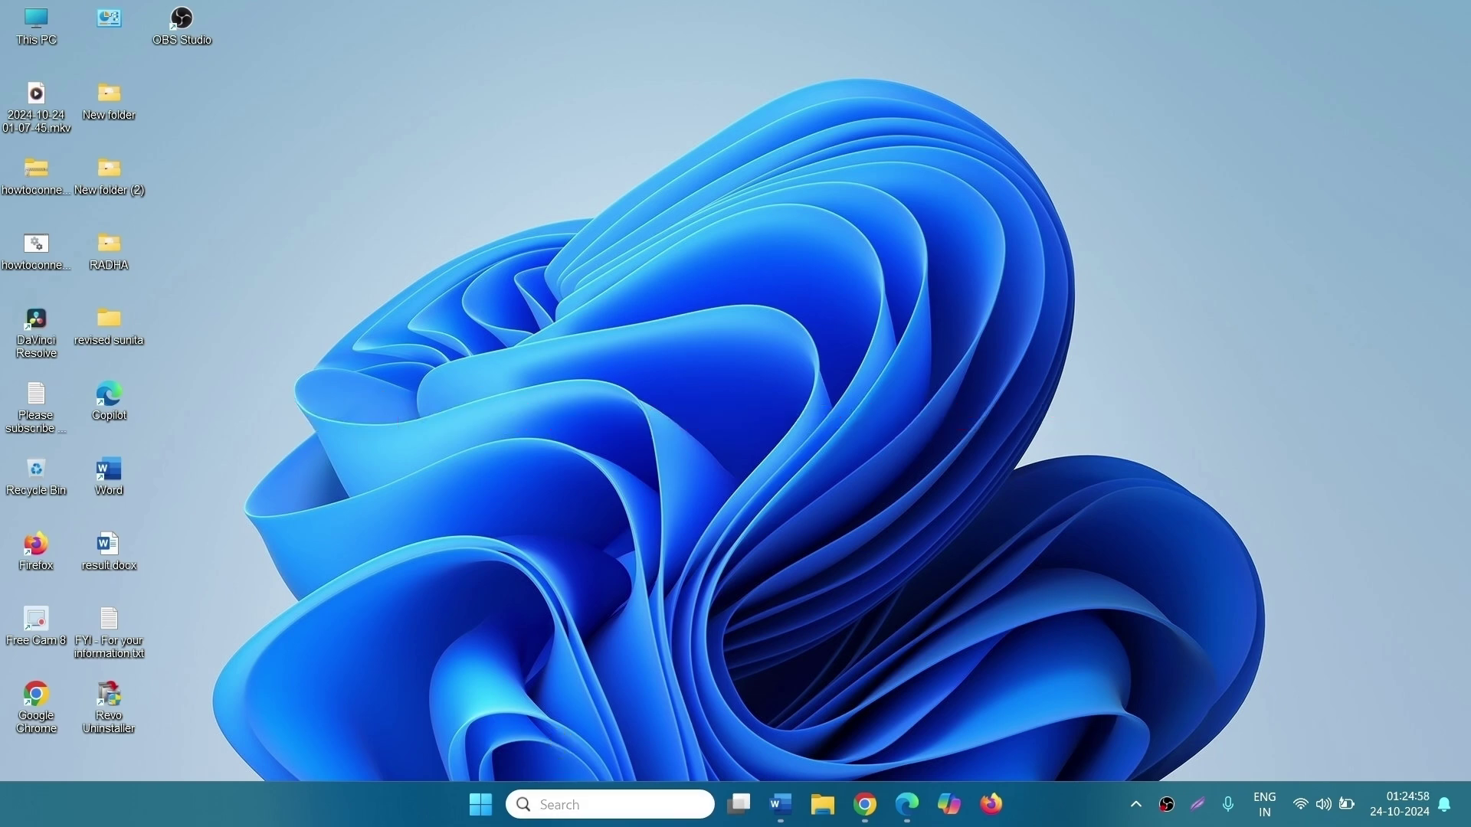
{"action": "left_click", "coordinate": [568, 806]}
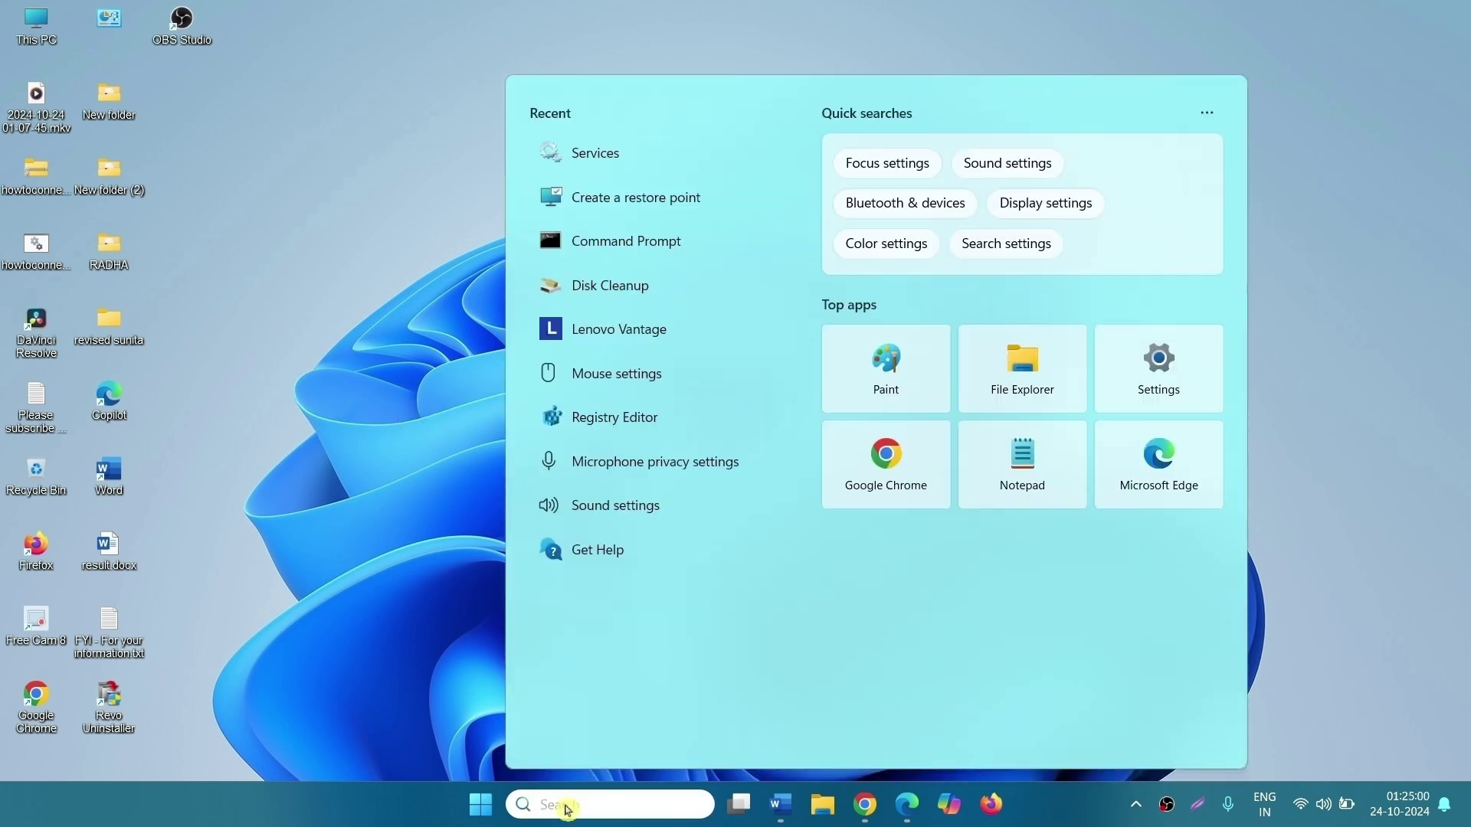
{"action": "type", "text": "cmd"}
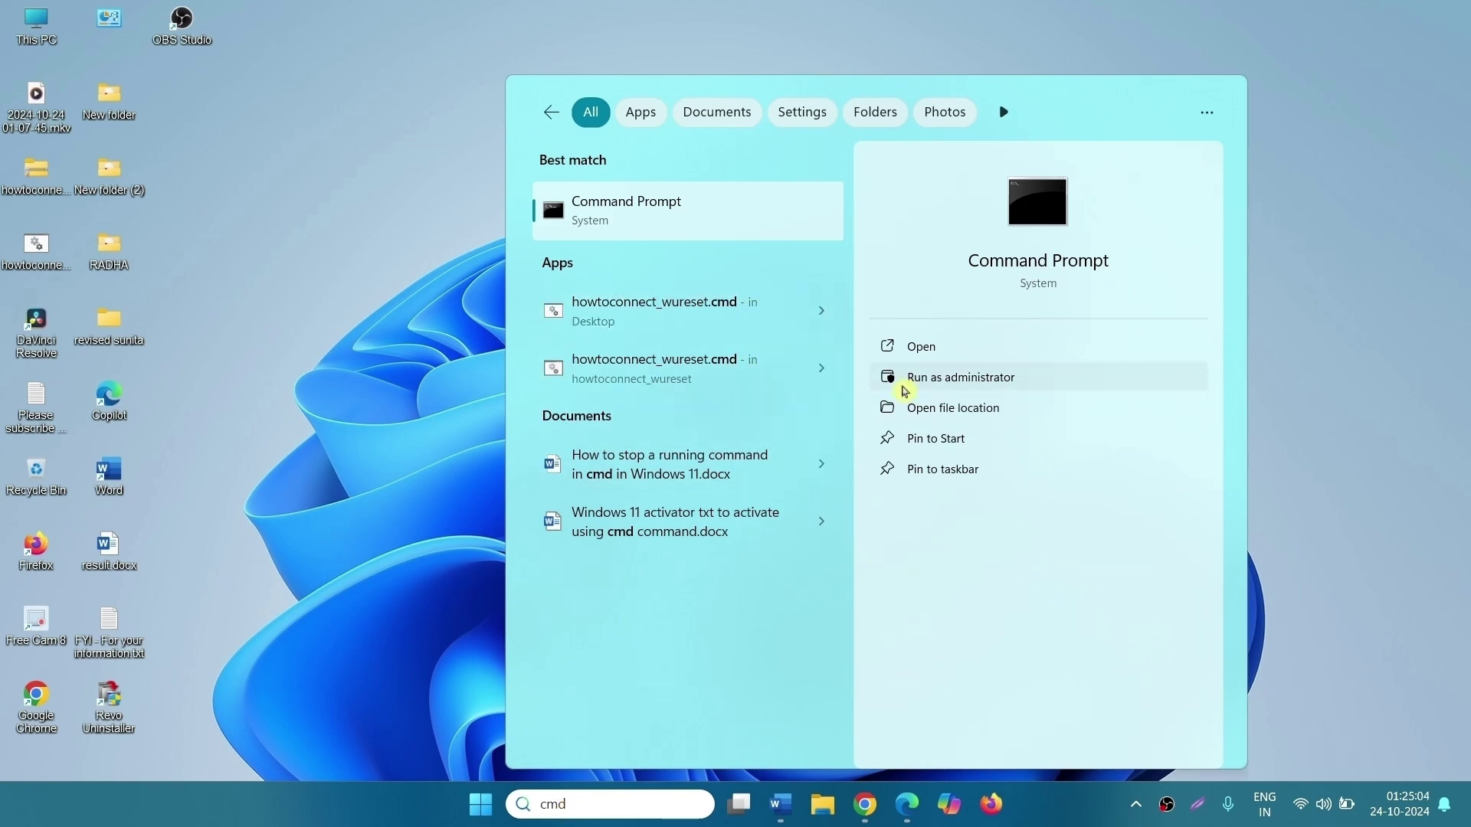
Start Command Prompt as administrator and run sfc /scannow
{"action": "left_click", "coordinate": [930, 390]}
{"action": "type", "text": "sfc /scannow"}
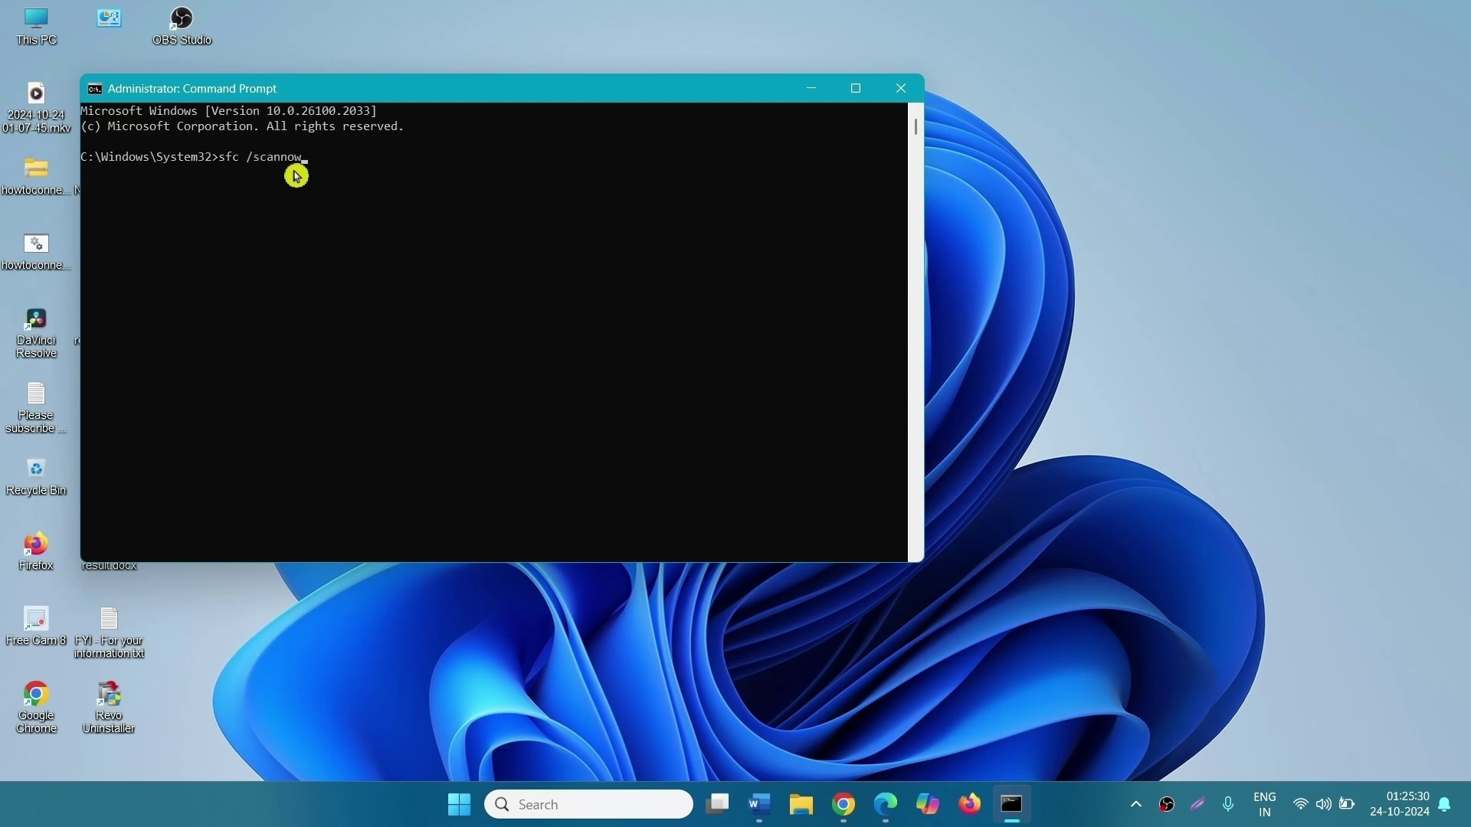
{"action": "key", "text": "Return"}
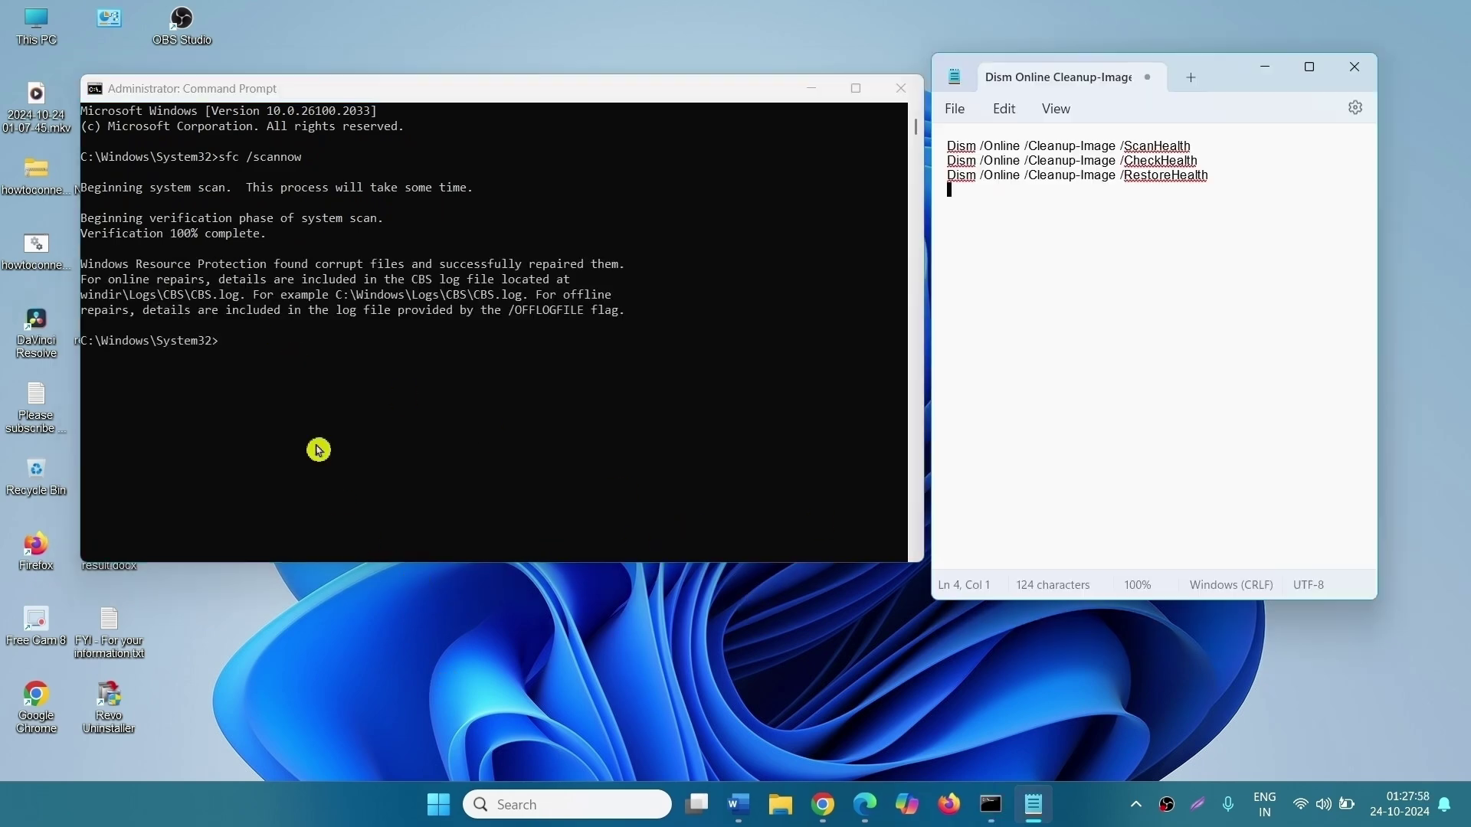
Copy Dism /Online /Cleanup-Image /ScanHealth from the notes and run it in Command Prompt
{"action": "left_click", "coordinate": [267, 373]}
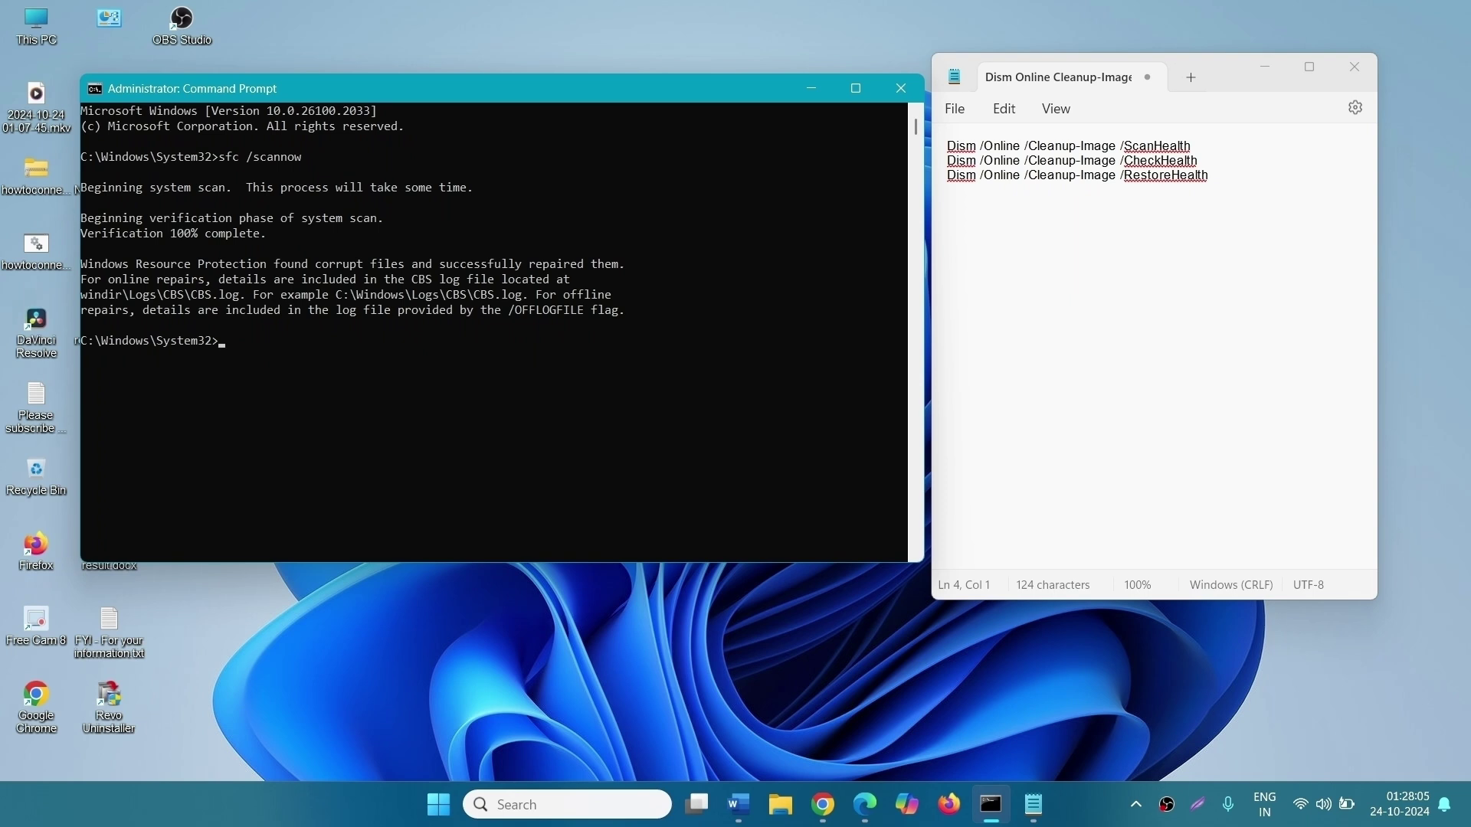
{"action": "mouse_move", "coordinate": [1211, 176]}
{"action": "left_mouse_down"}
{"action": "mouse_move", "coordinate": [1027, 145]}
{"action": "mouse_move", "coordinate": [936, 151]}
{"action": "left_mouse_up"}
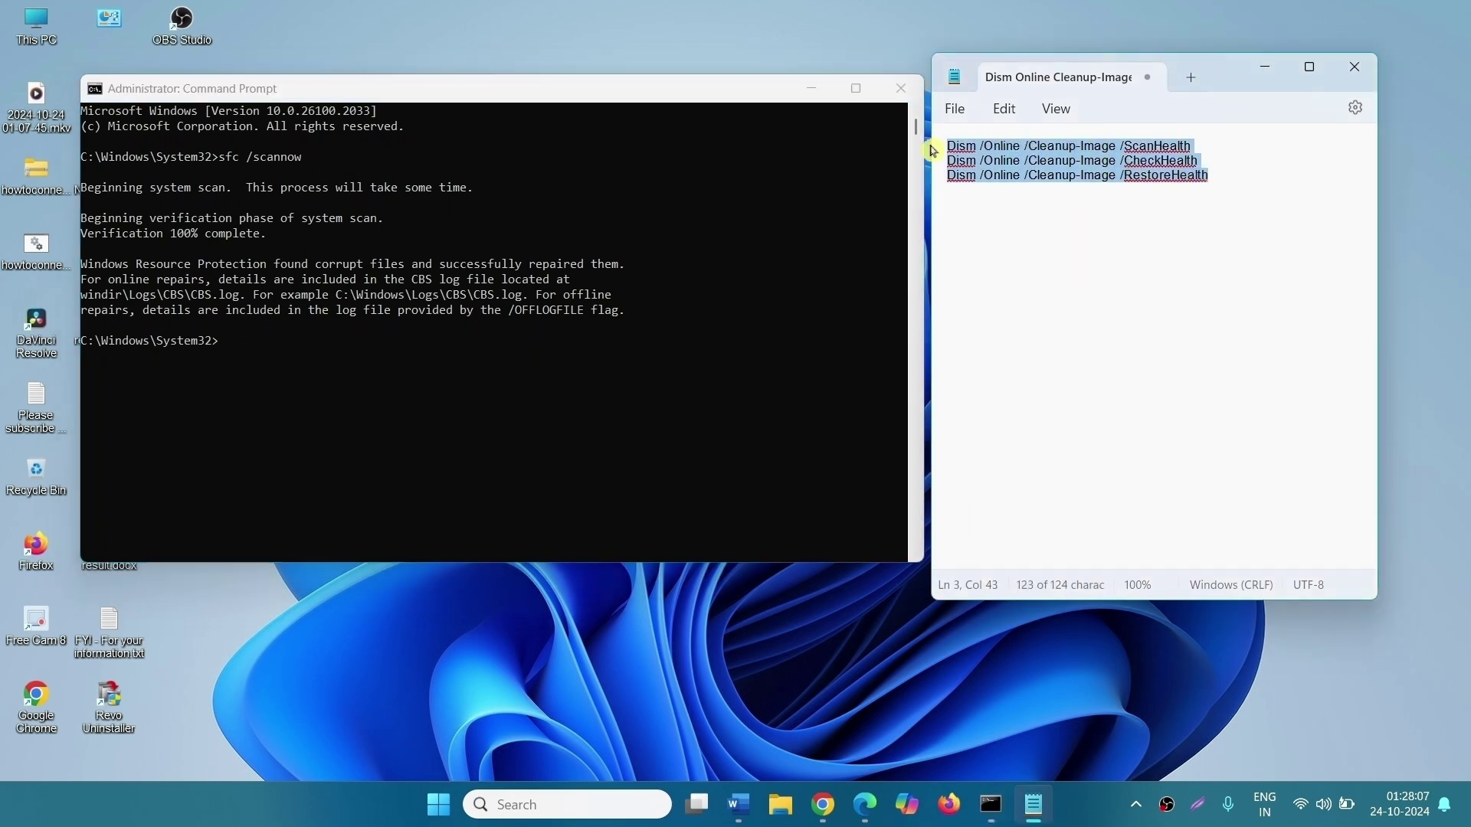
{"action": "left_click", "coordinate": [941, 158]}
{"action": "left_click", "coordinate": [936, 153]}
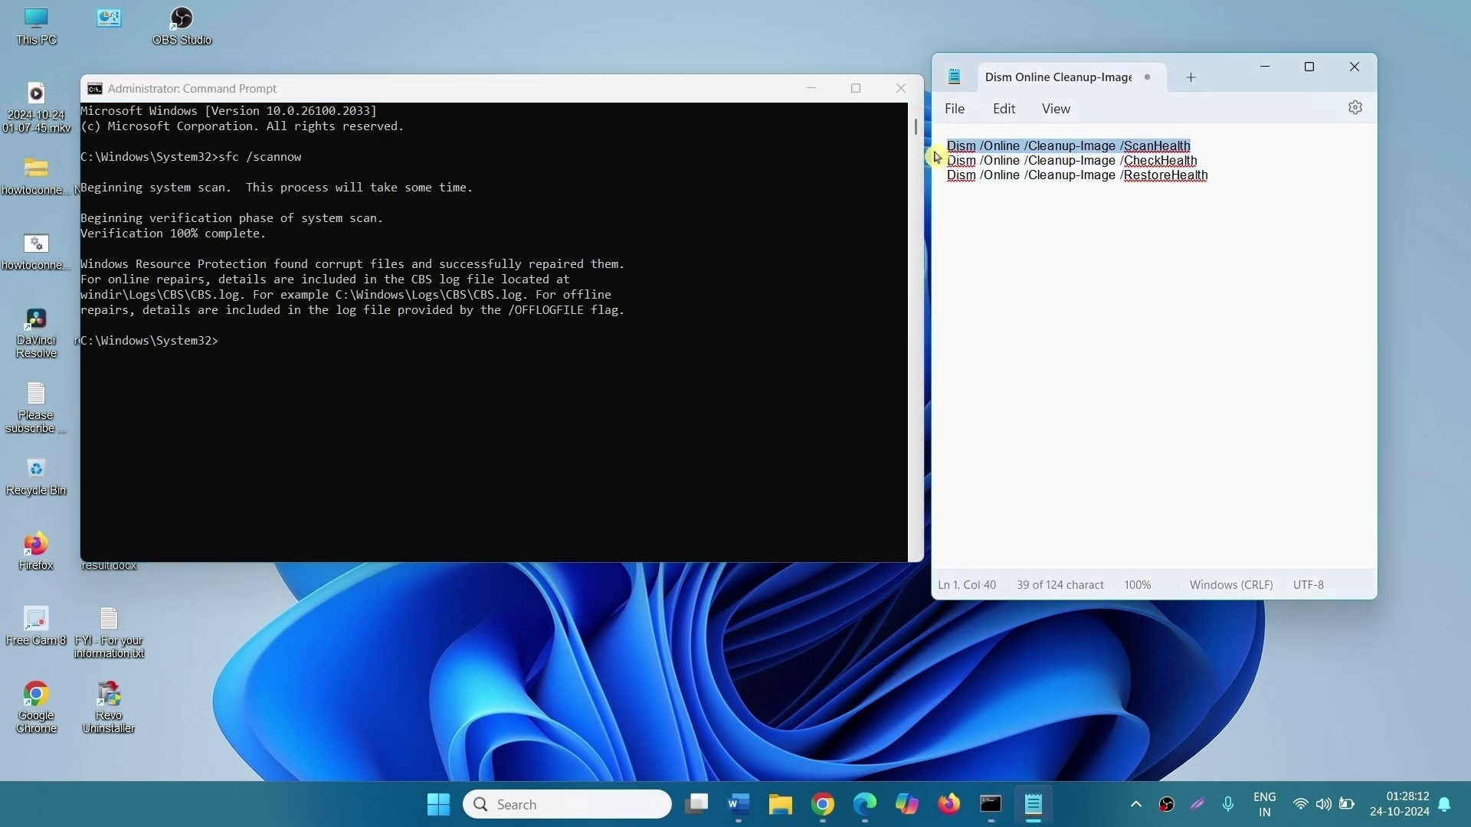
{"action": "right_click", "coordinate": [997, 151]}
{"action": "left_click", "coordinate": [1041, 246]}
{"action": "left_click", "coordinate": [236, 351]}
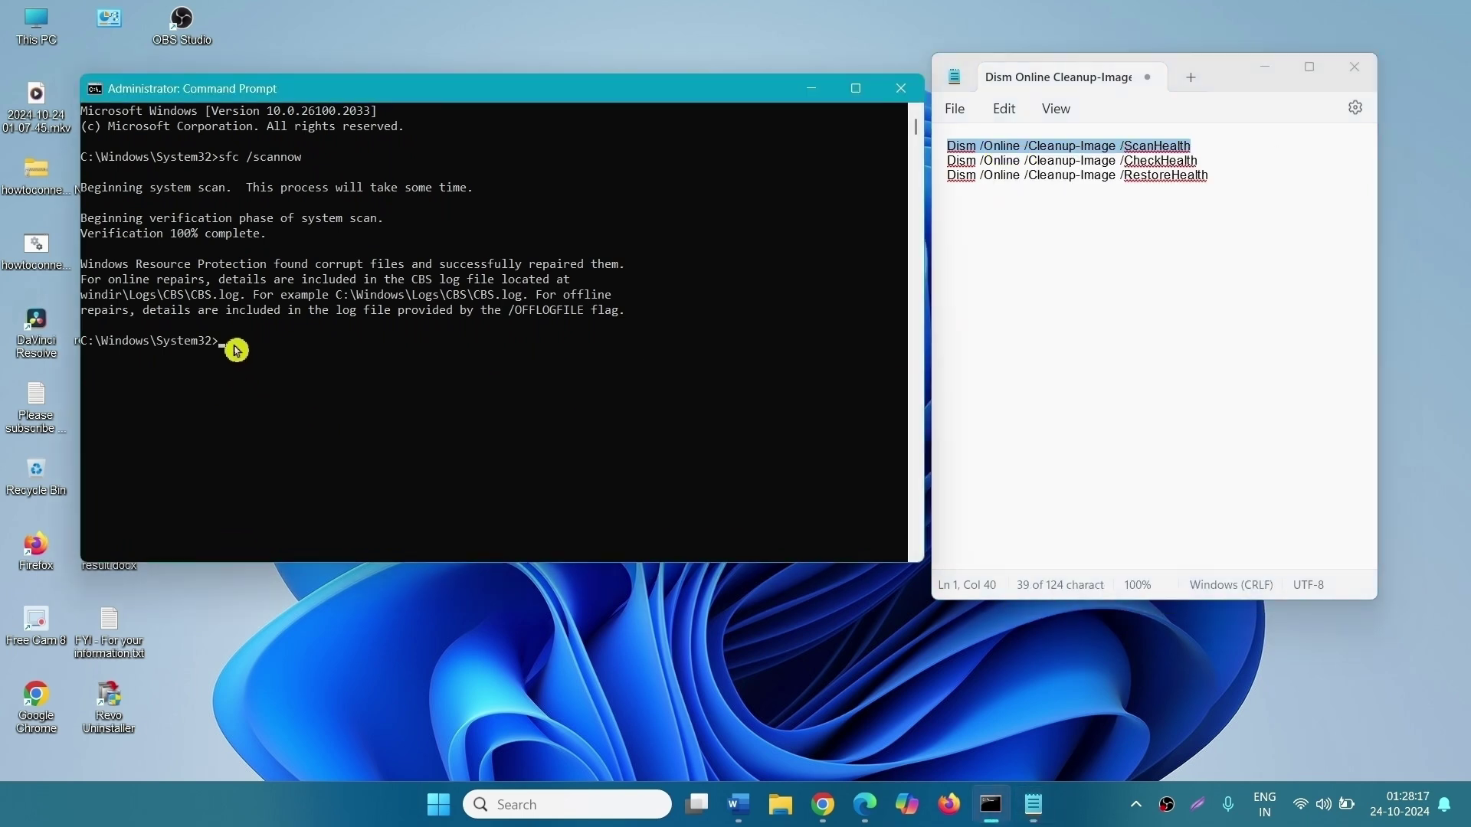
{"action": "right_click", "coordinate": [236, 351]}
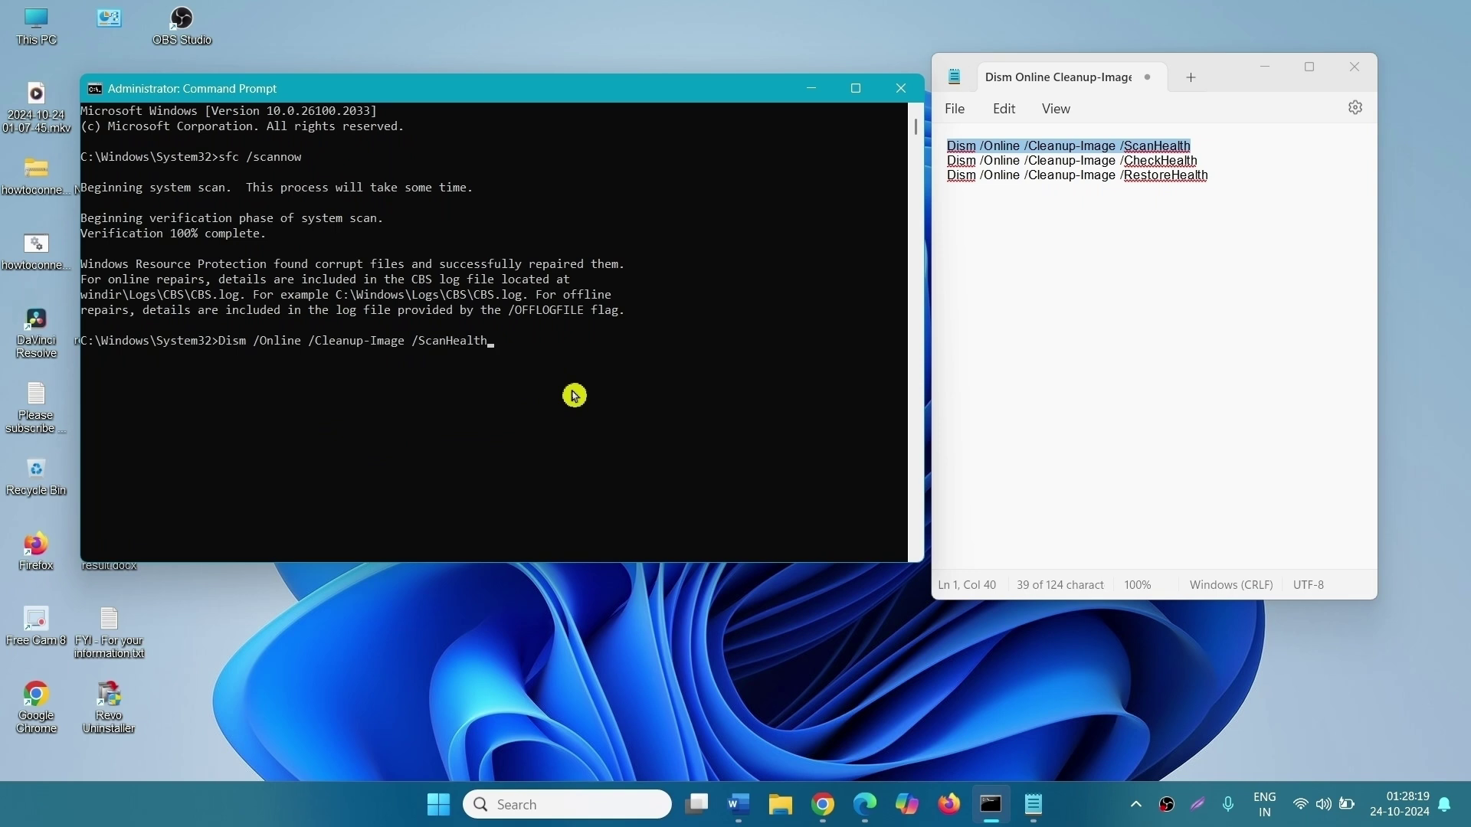
{"action": "key", "text": "Return"}
Copy the CheckHealth command, select the RestoreHealth text, then show the desktop with Win+D
{"action": "left_click", "coordinate": [1194, 146]}
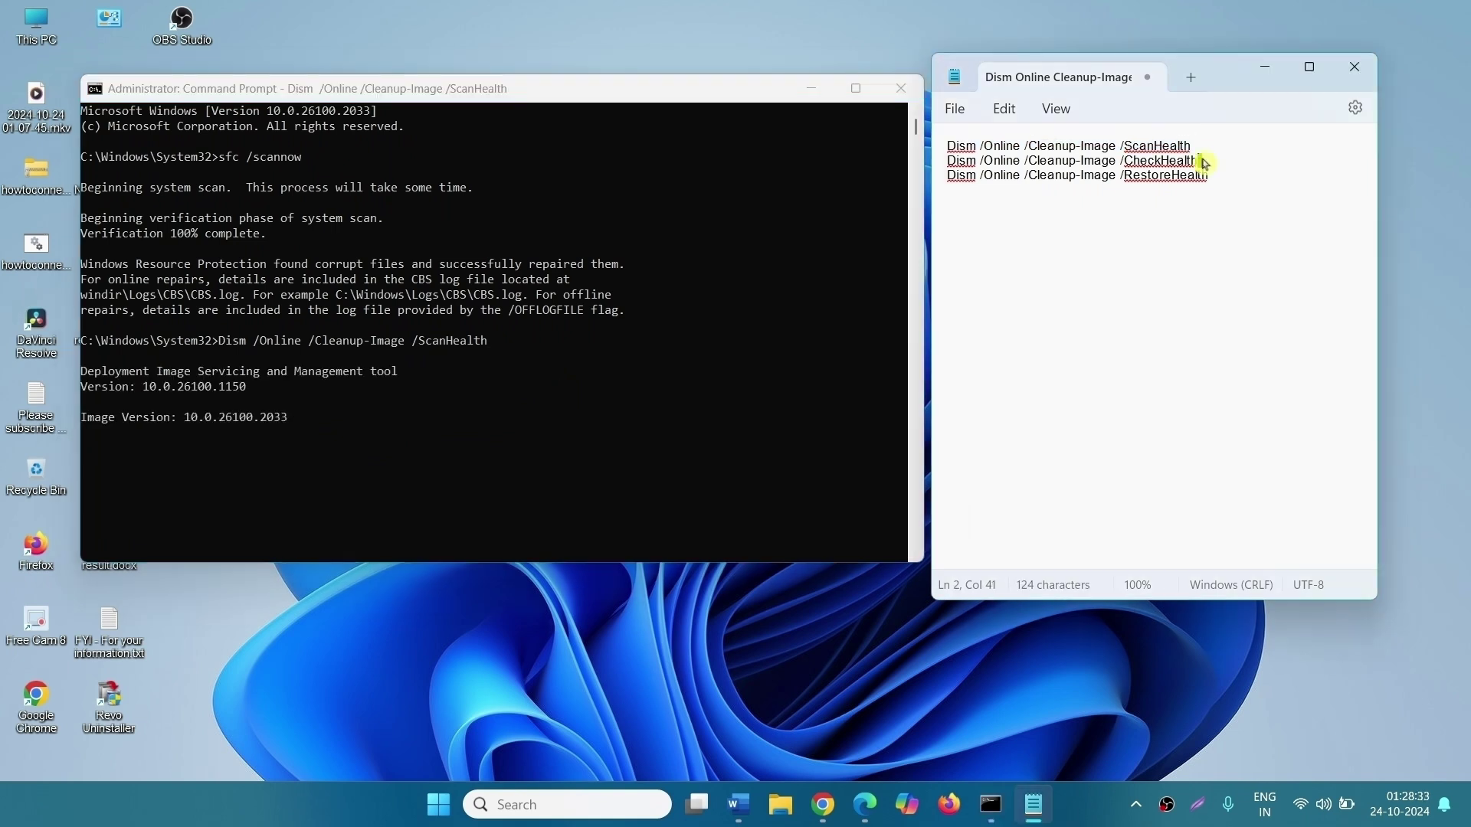
{"action": "left_click_drag", "start_coordinate": [1203, 162], "coordinate": [935, 162]}
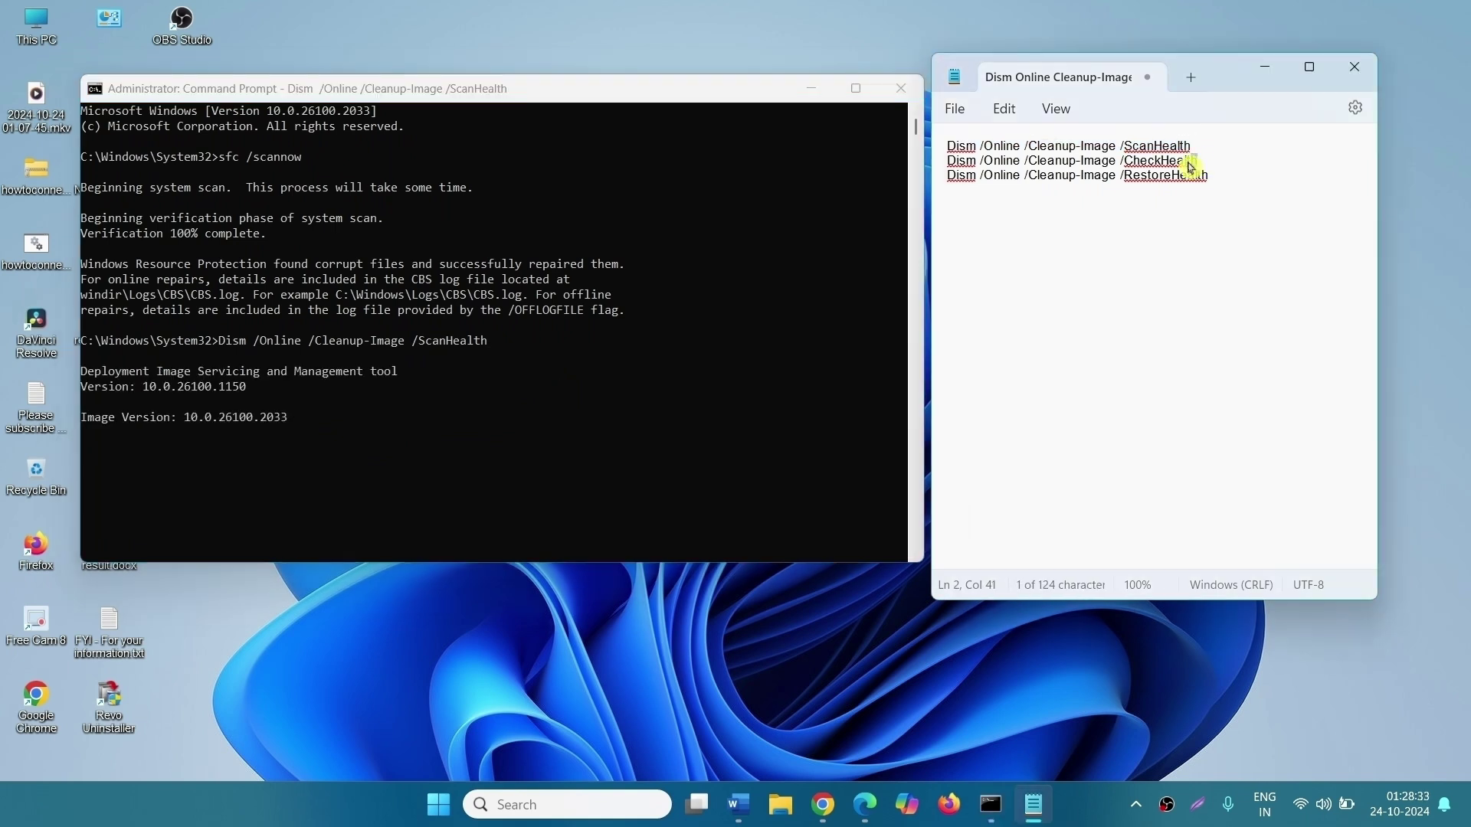
{"action": "right_click", "coordinate": [935, 162]}
{"action": "left_click", "coordinate": [1034, 262]}
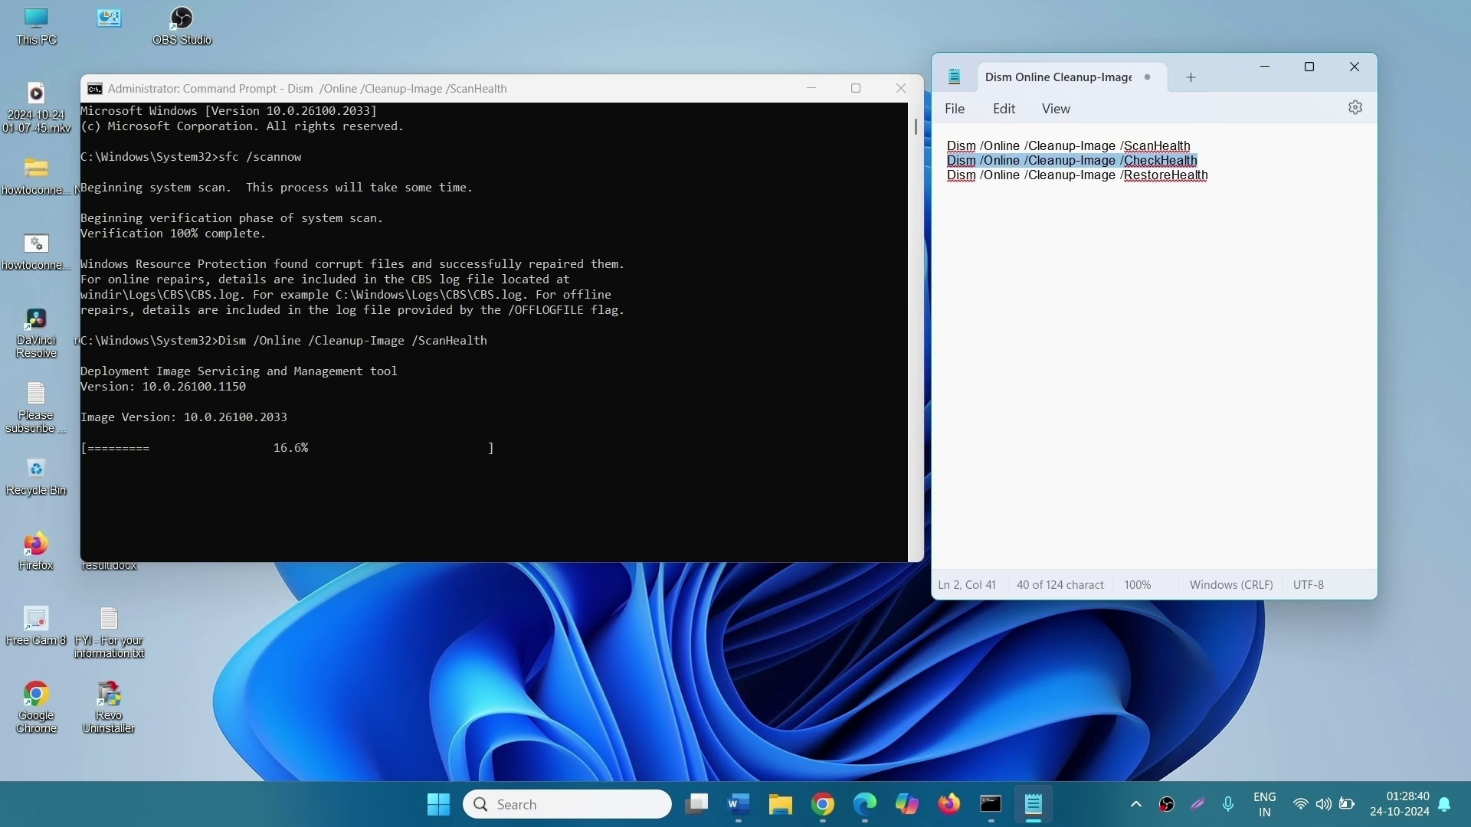
{"action": "key", "text": "Right"}
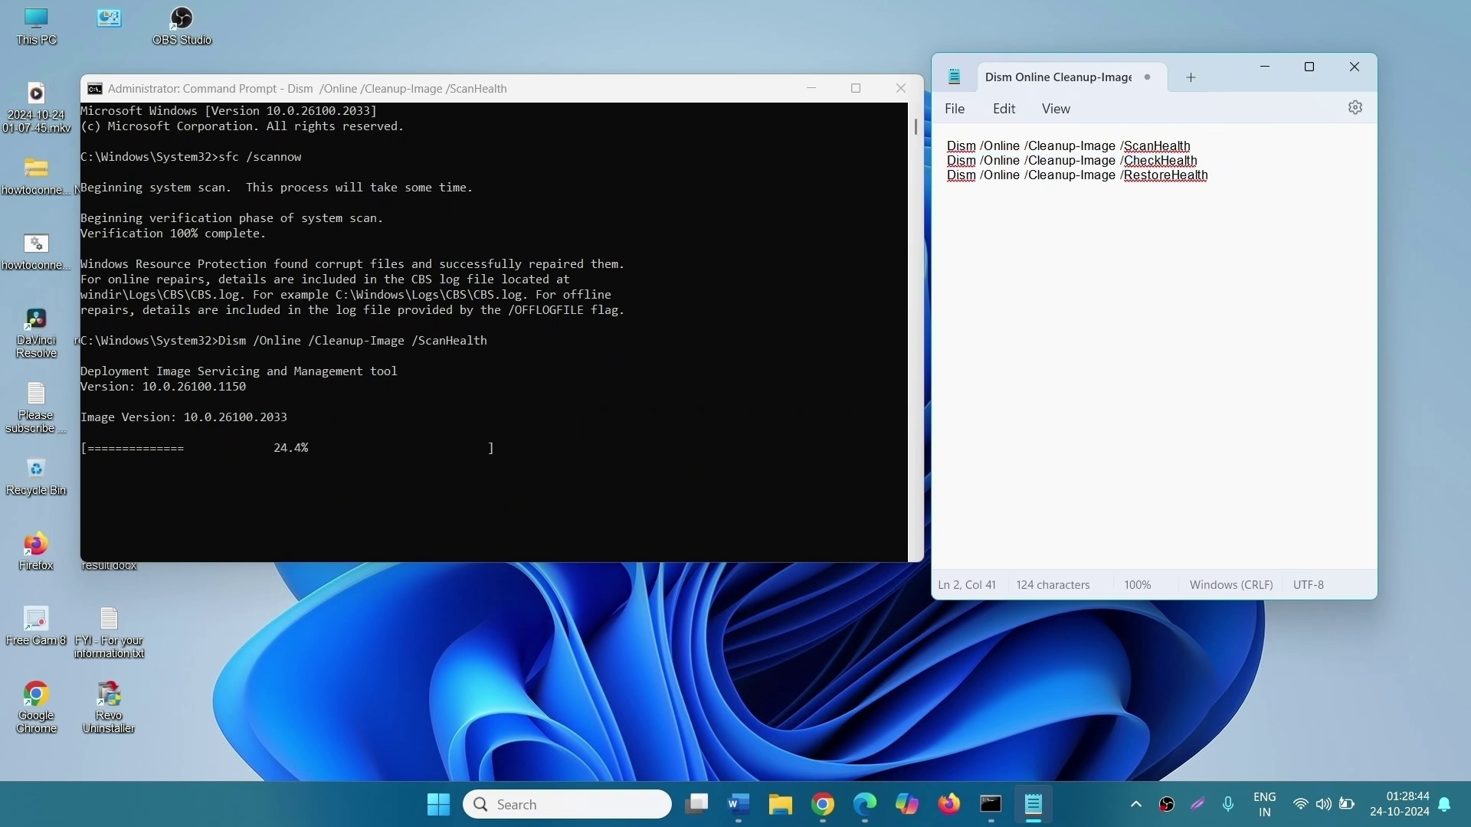
{"action": "key", "text": "Down"}
{"action": "key", "text": "End"}
{"action": "key", "text": "ctrl+shift+Left"}
{"action": "key", "text": "ctrl+shift+Left"}
{"action": "key", "text": "ctrl+shift+Left"}
{"action": "key", "text": "ctrl+shift+Left"}
{"action": "key", "text": "ctrl+shift+Left"}
{"action": "key", "text": "ctrl+shift+Left"}
{"action": "key", "text": "ctrl+shift+Left"}
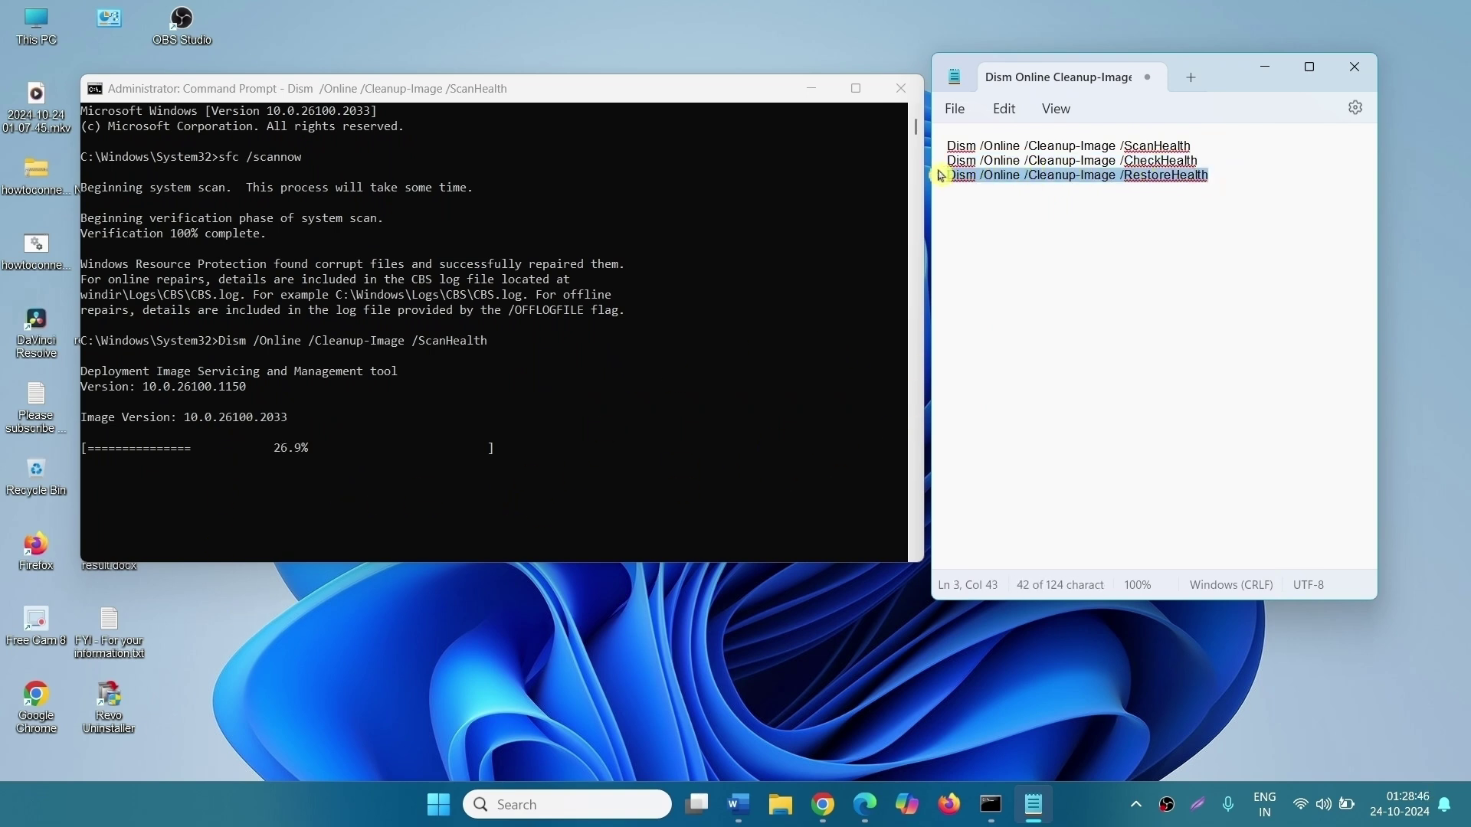
{"action": "key", "text": "alt+Tab"}
{"action": "left_click_drag", "start_coordinate": [1209, 174], "coordinate": [959, 138]}
{"action": "key", "text": "super+d"}
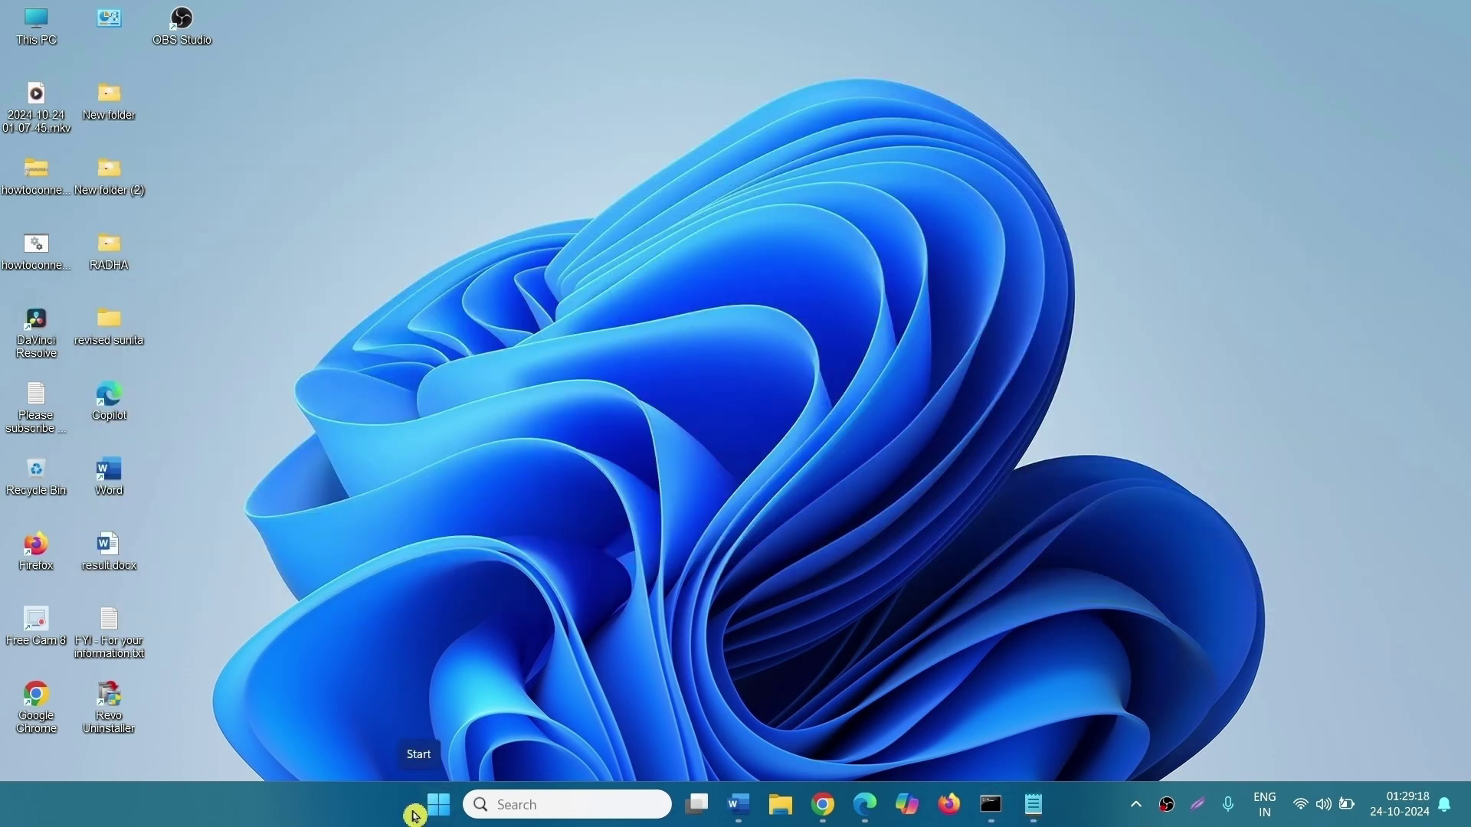
{"action": "left_click", "coordinate": [433, 802]}
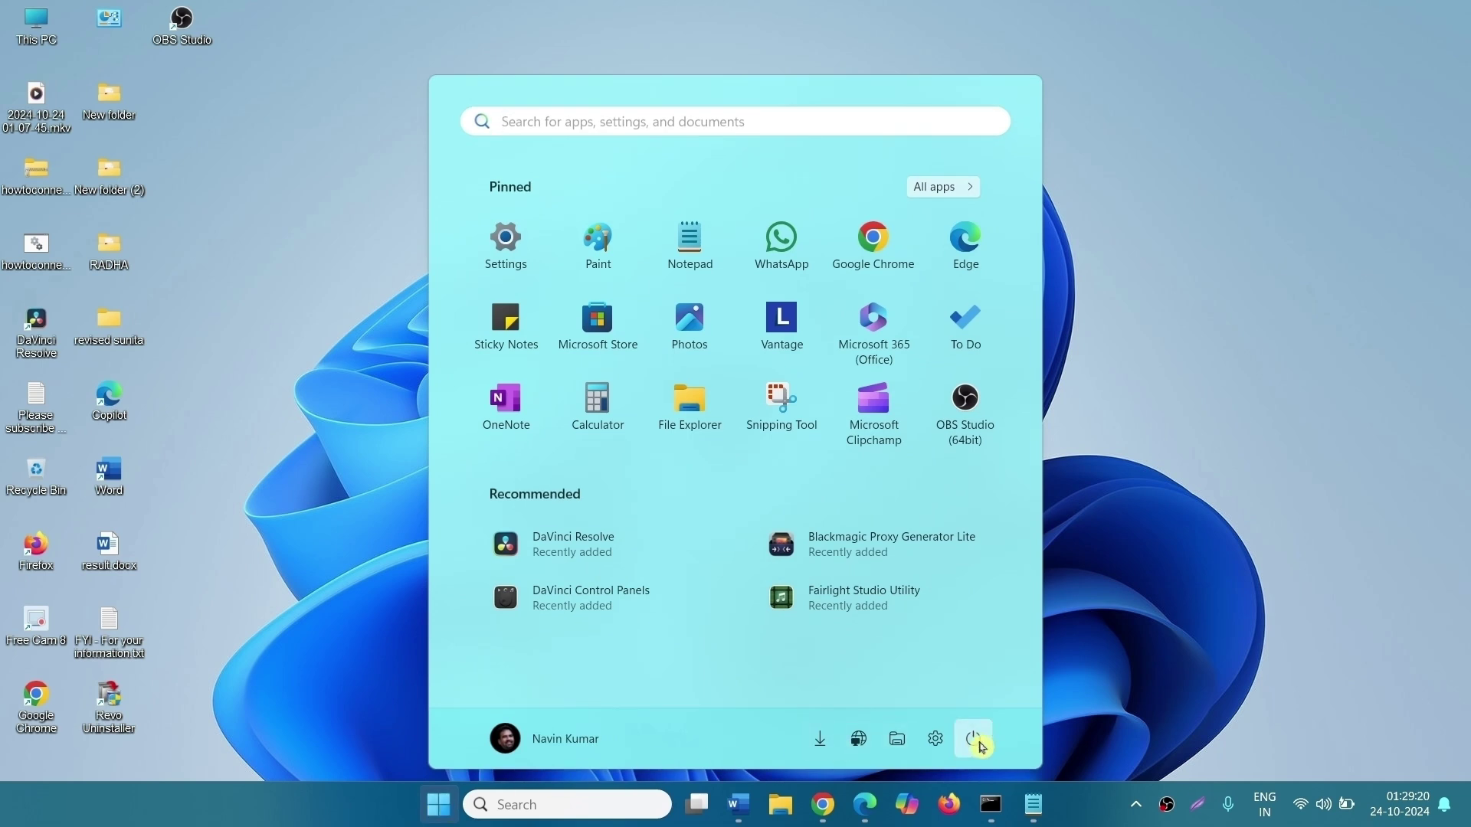
{"action": "left_click", "coordinate": [973, 739]}
{"action": "left_click", "coordinate": [975, 701]}
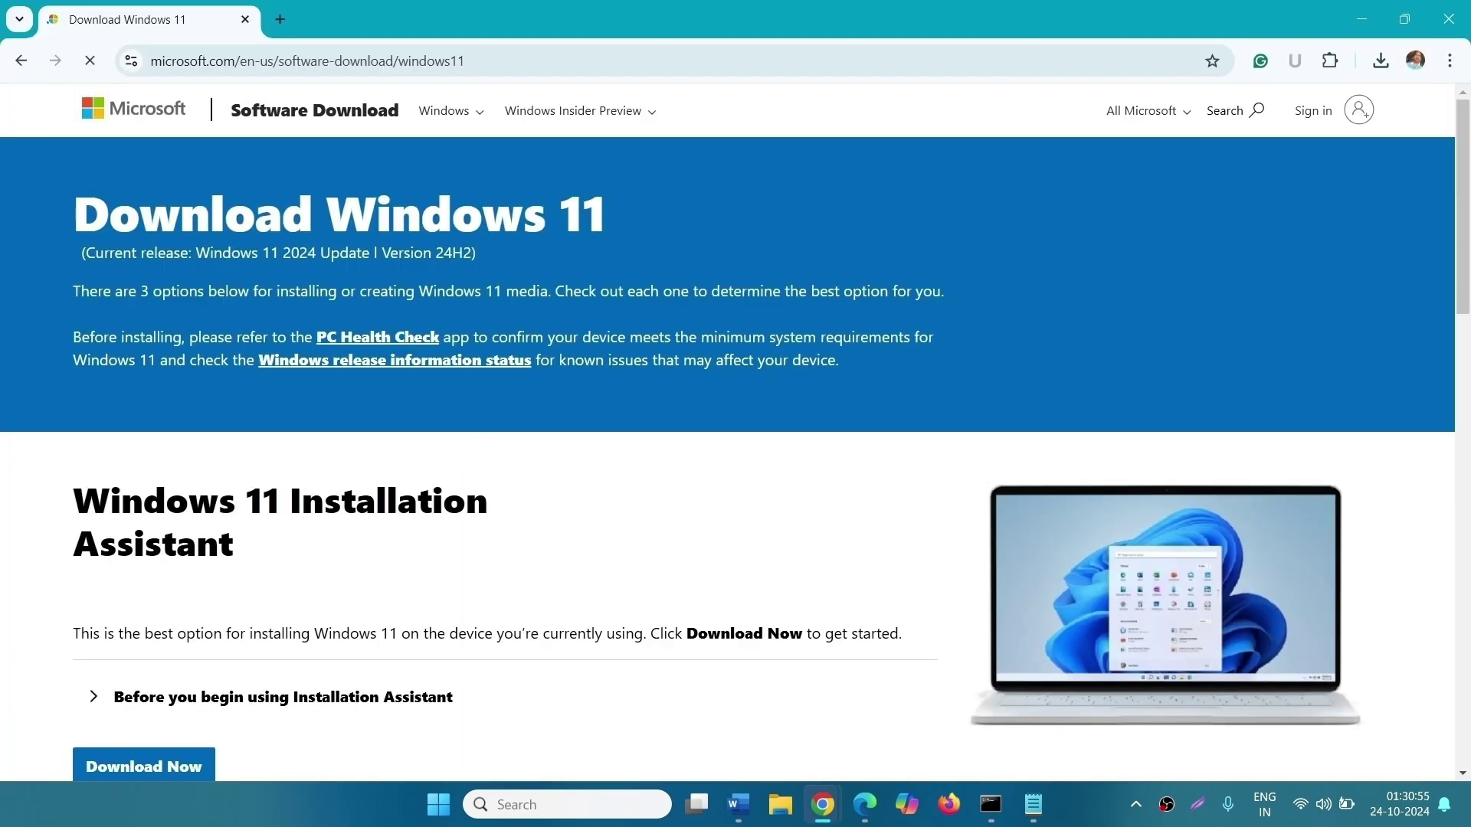
Choose Windows 11 (multi-edition ISO for x64 devices) under Disk Image (ISO) and submit Download Now
{"action": "scroll", "coordinate": [536, 322], "scroll_direction": "down", "scroll_amount": 2}
{"action": "scroll", "coordinate": [571, 356], "scroll_direction": "down", "scroll_amount": 4}
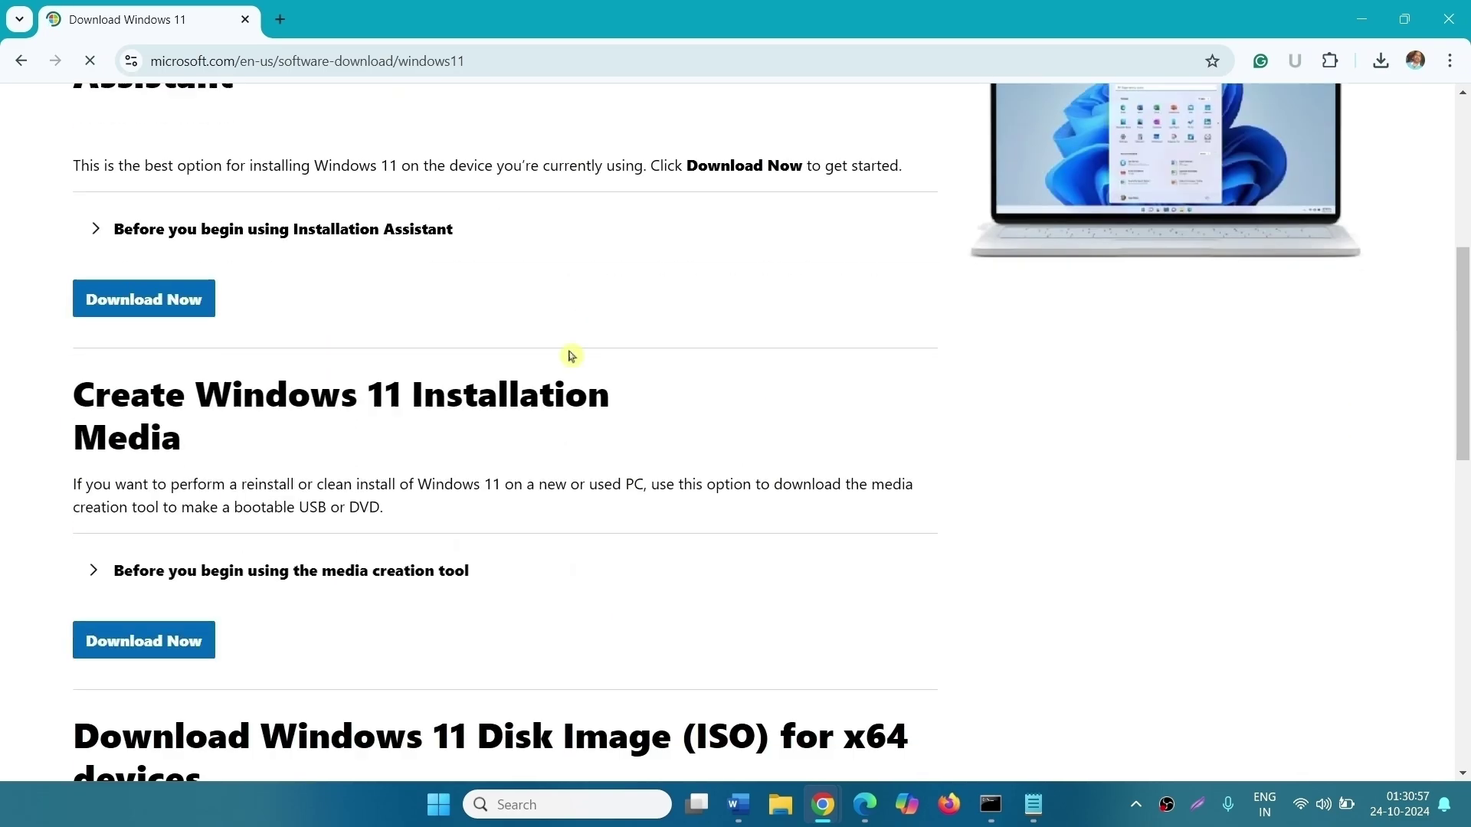
{"action": "scroll", "coordinate": [571, 356], "scroll_direction": "down", "scroll_amount": 4}
{"action": "scroll", "coordinate": [571, 355], "scroll_direction": "down", "scroll_amount": 3}
{"action": "scroll", "coordinate": [571, 356], "scroll_direction": "down", "scroll_amount": 2}
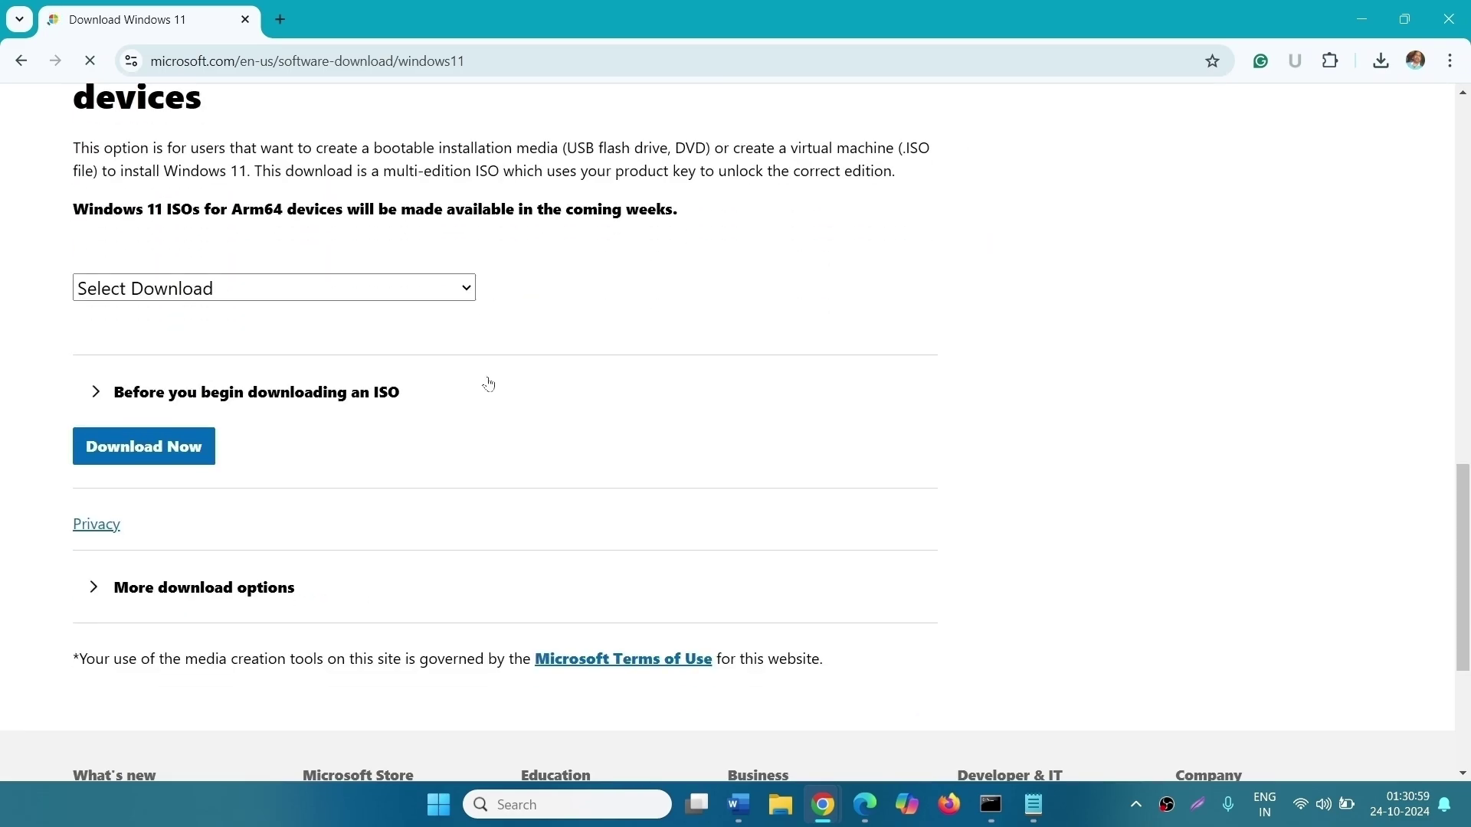
{"action": "scroll", "coordinate": [443, 387], "scroll_direction": "up", "scroll_amount": 3}
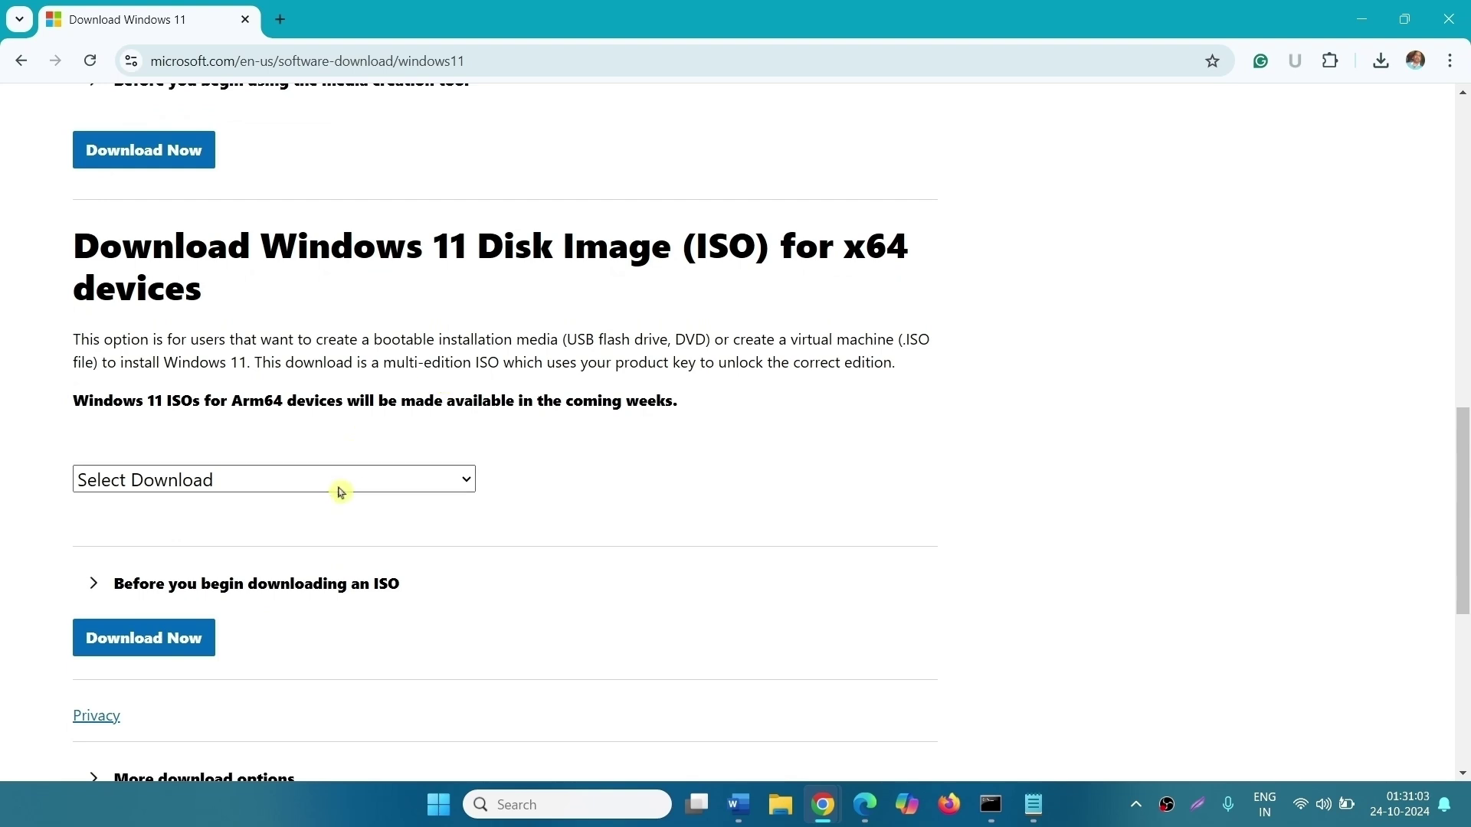
{"action": "left_click", "coordinate": [341, 492]}
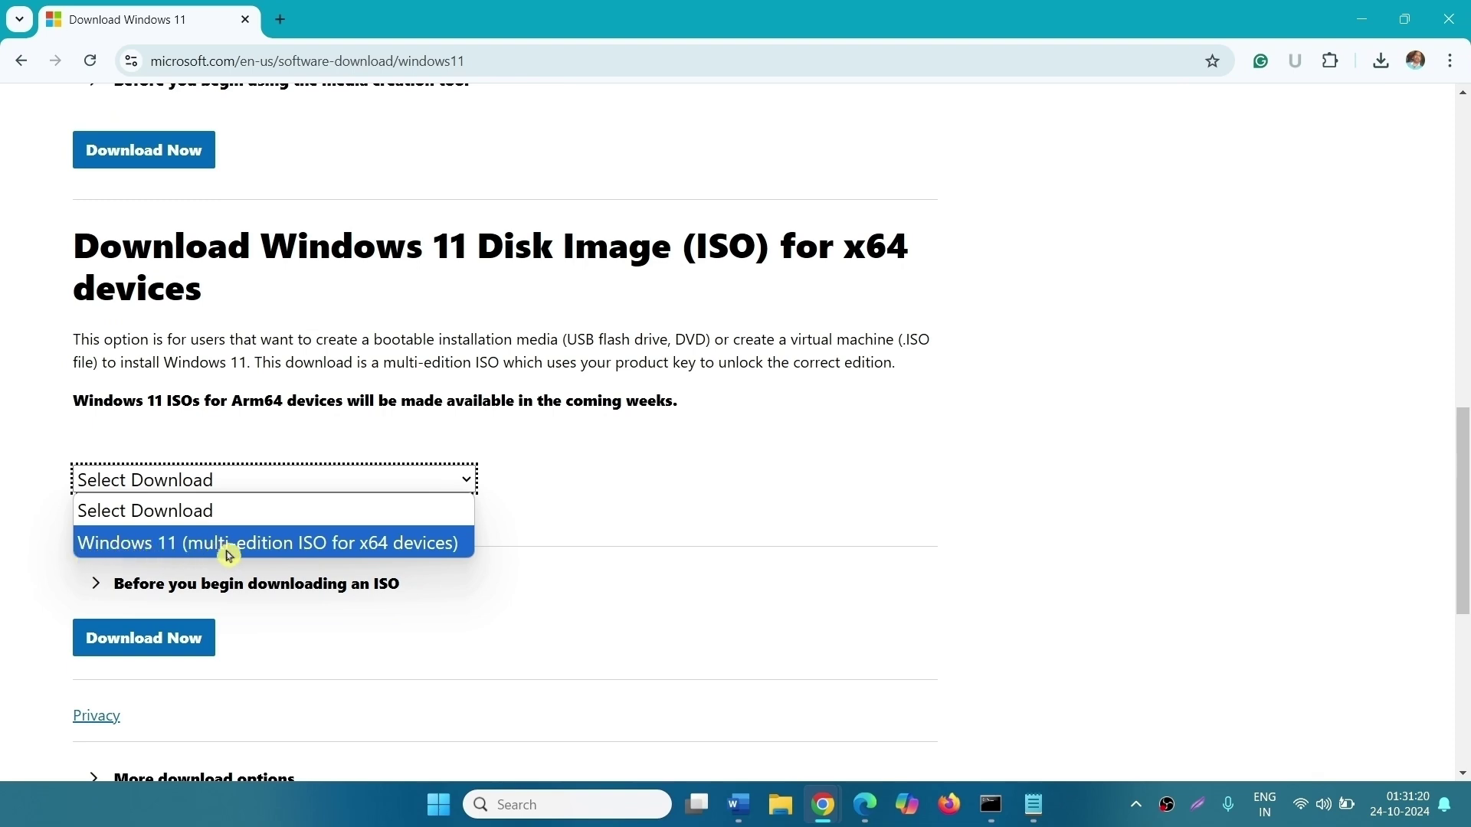
{"action": "left_click", "coordinate": [413, 552]}
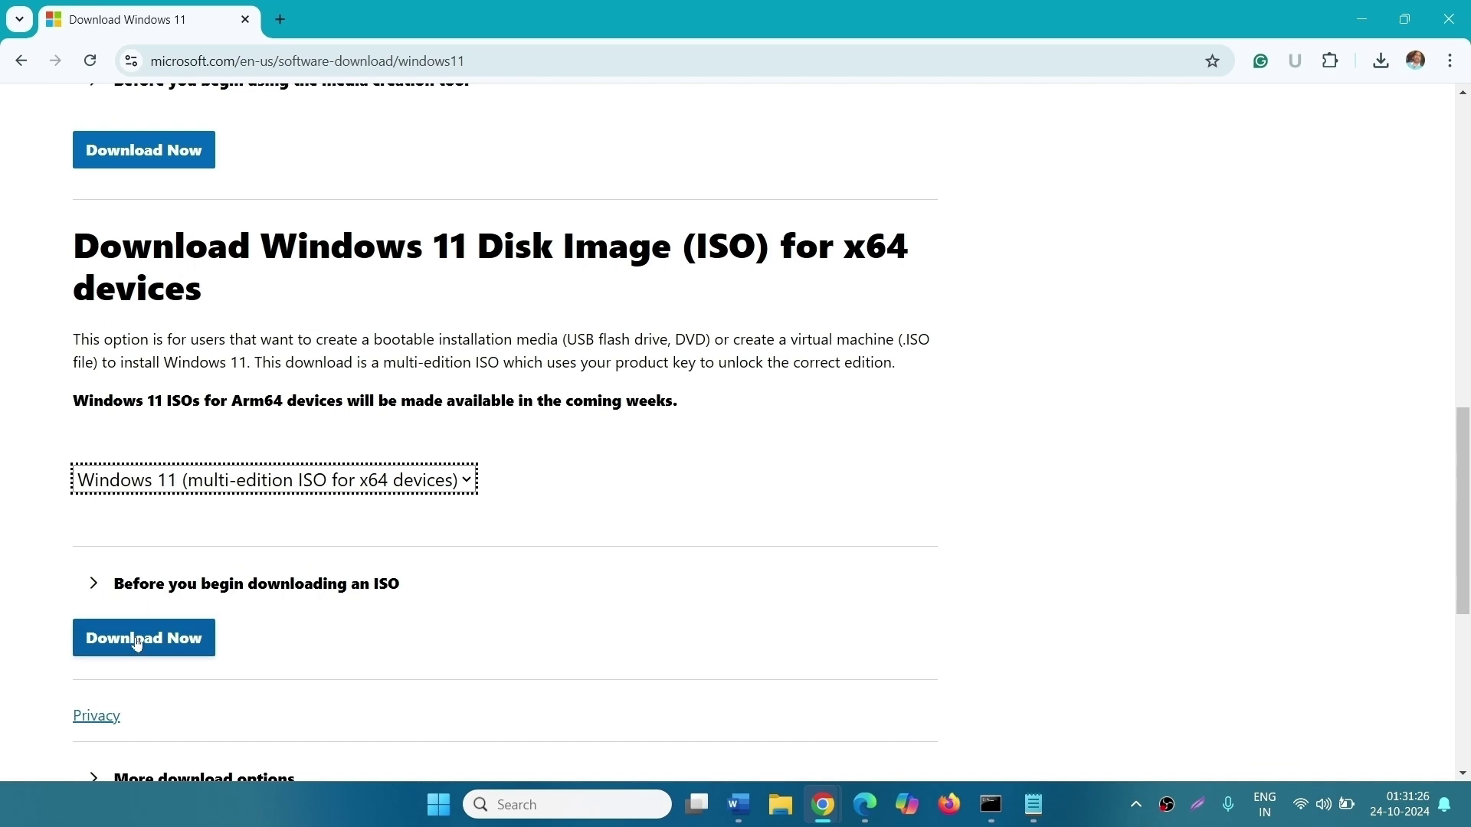
{"action": "left_click", "coordinate": [137, 642]}
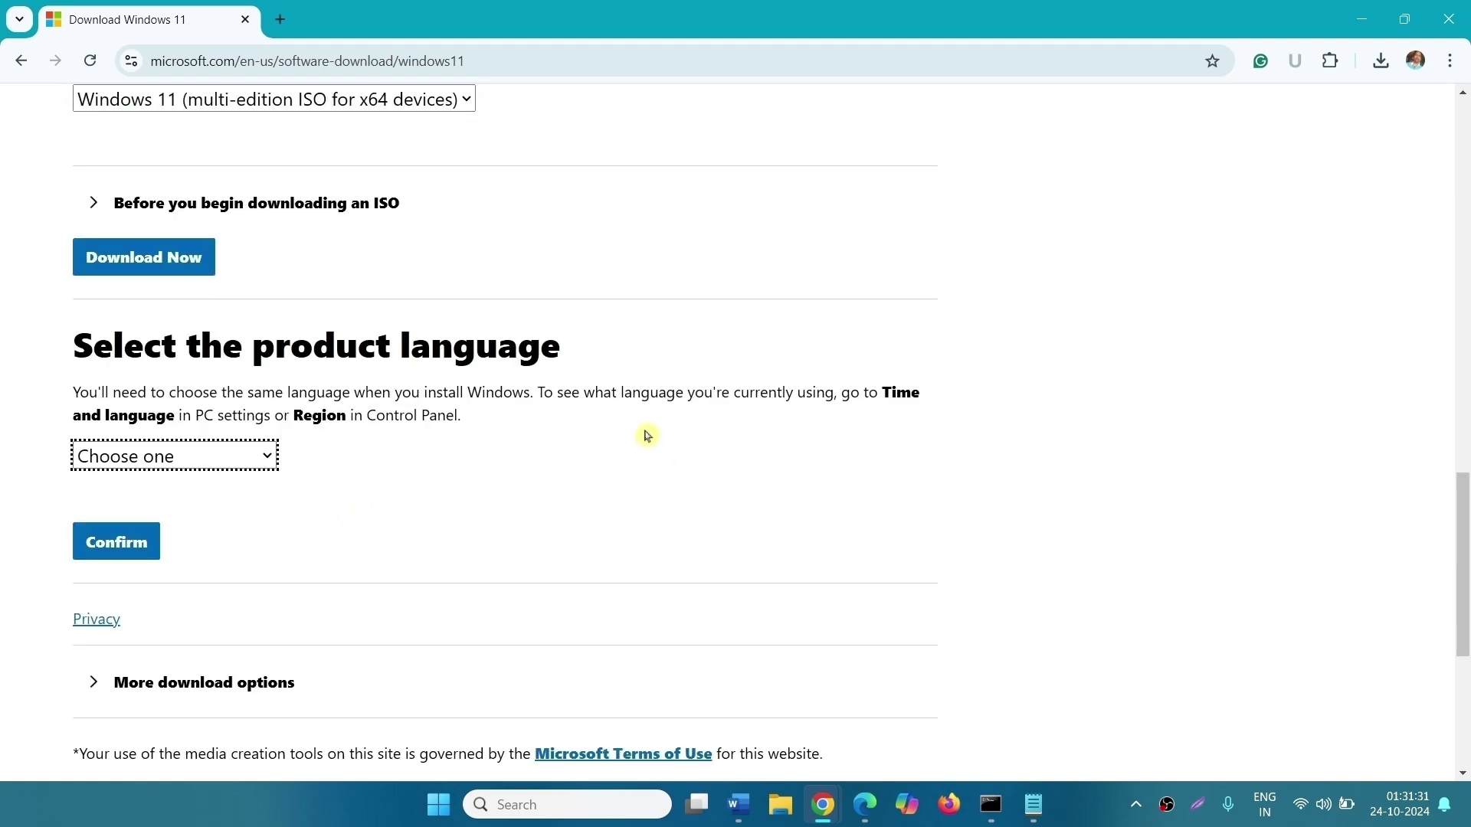
Confirm English International as the product language and scroll to the 64-bit Download link
{"action": "left_click", "coordinate": [191, 464]}
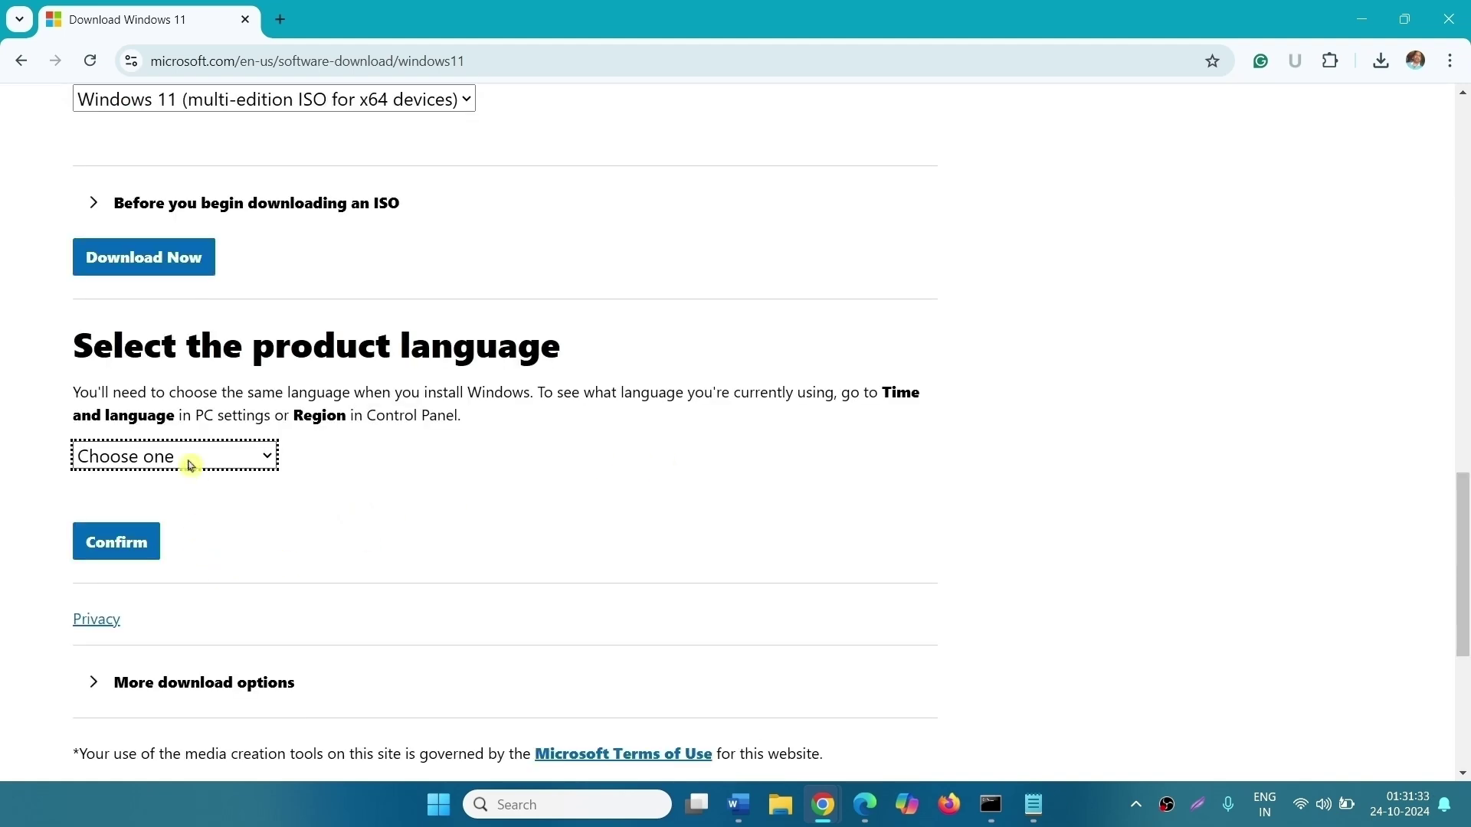
{"action": "left_click", "coordinate": [191, 465]}
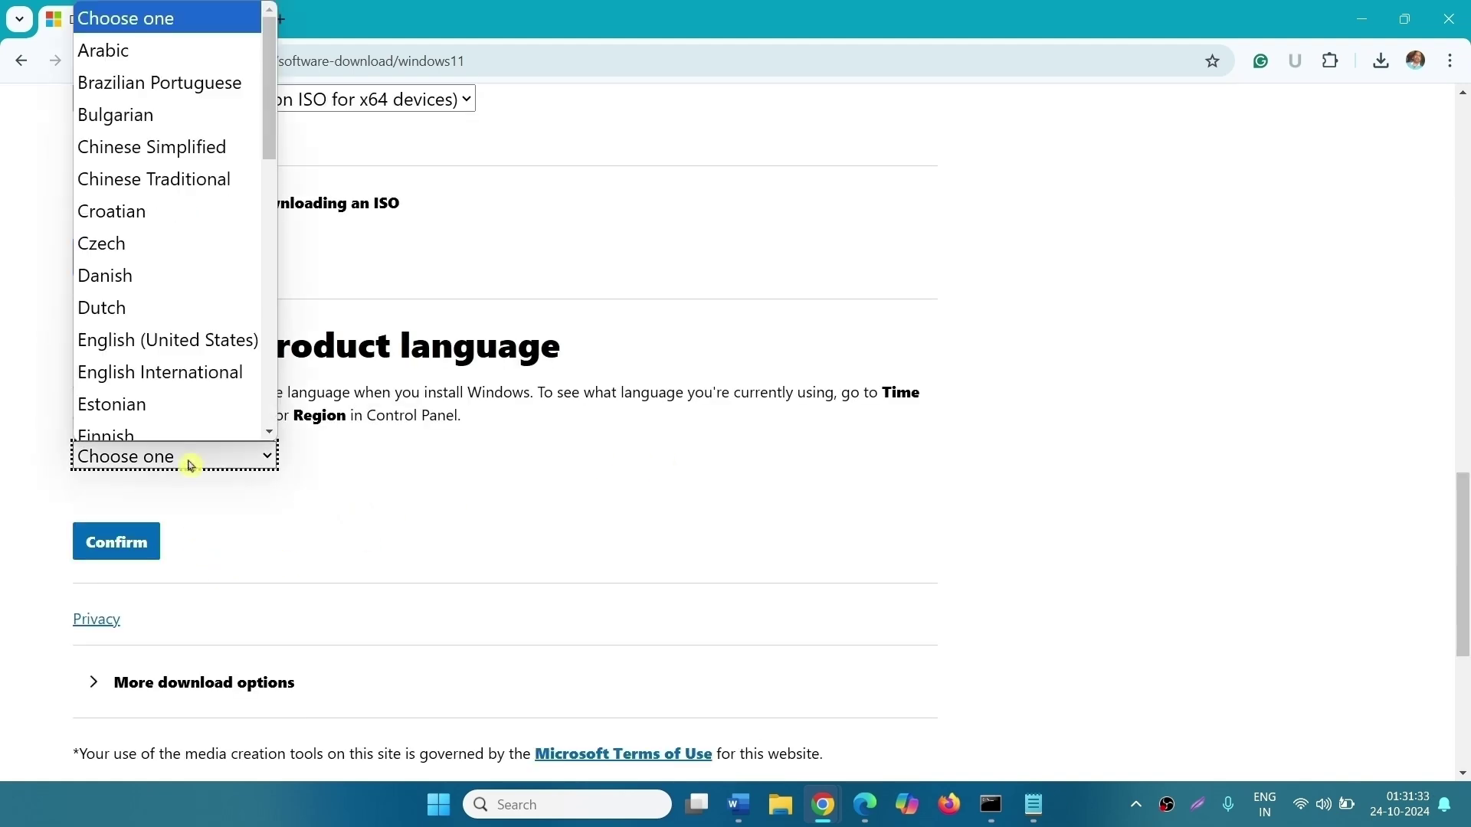
{"action": "left_click", "coordinate": [169, 341]}
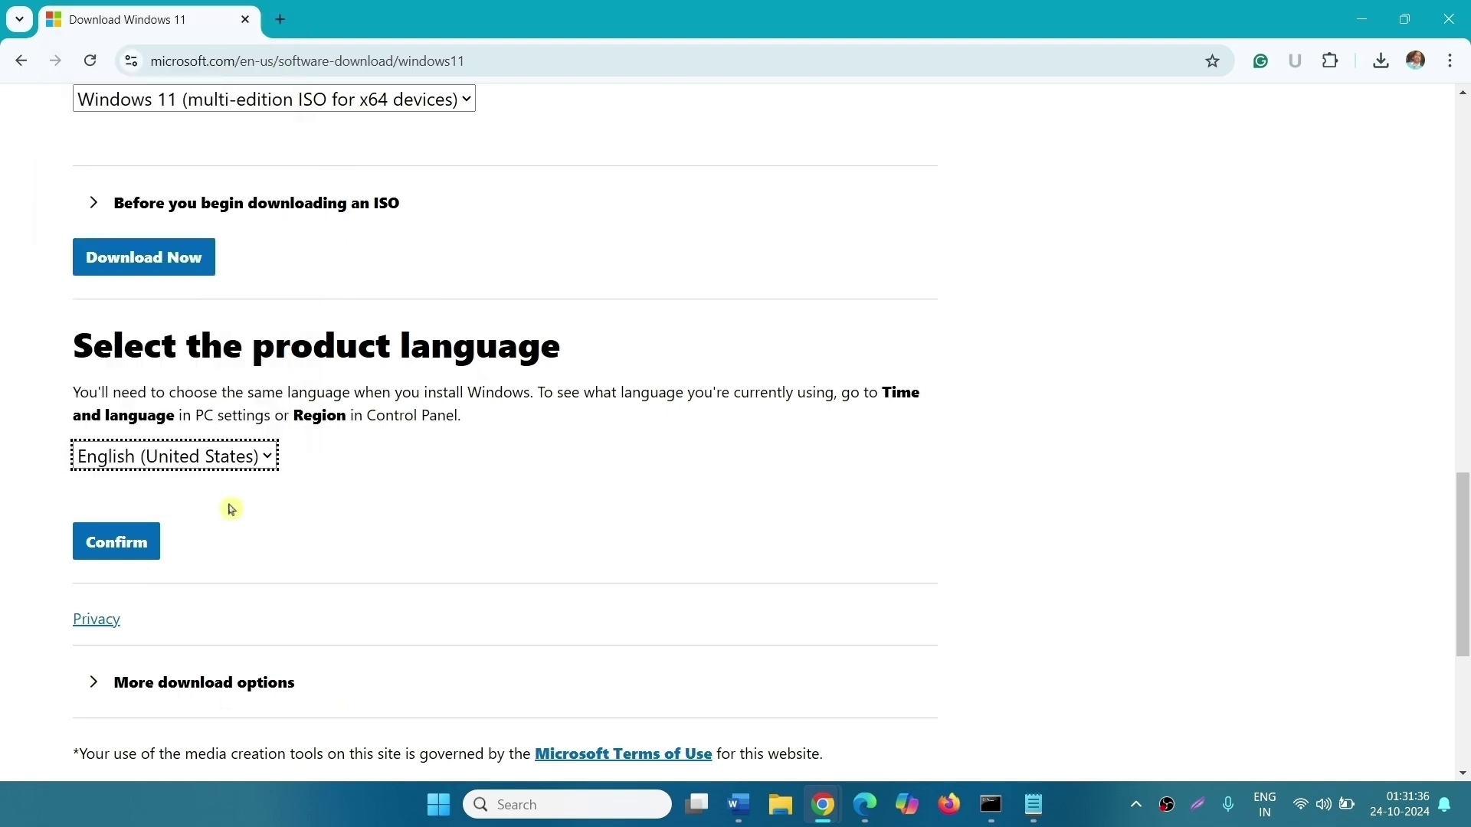
{"action": "left_click", "coordinate": [193, 460]}
{"action": "left_click", "coordinate": [187, 366]}
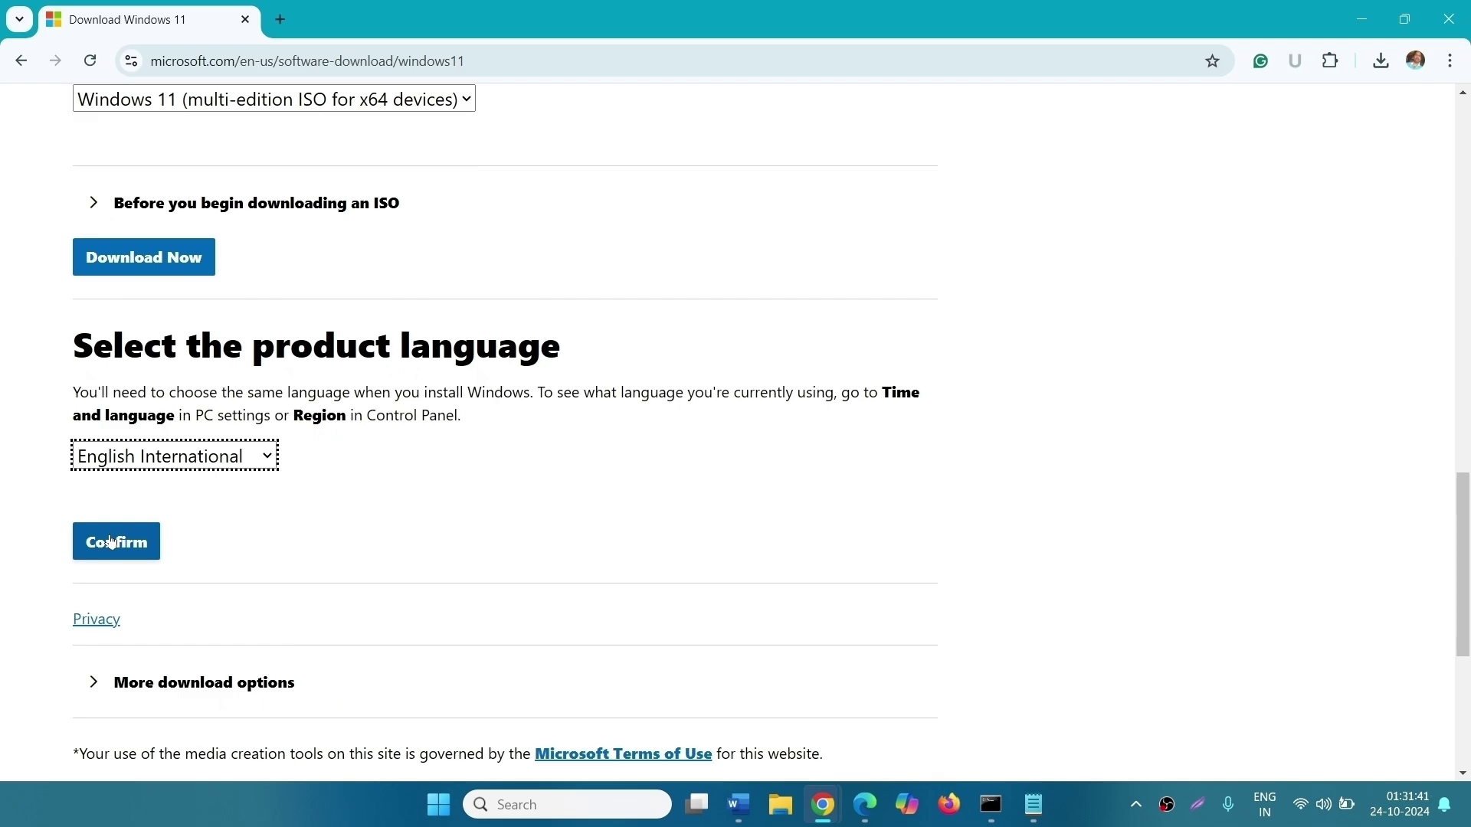
{"action": "left_click", "coordinate": [111, 543]}
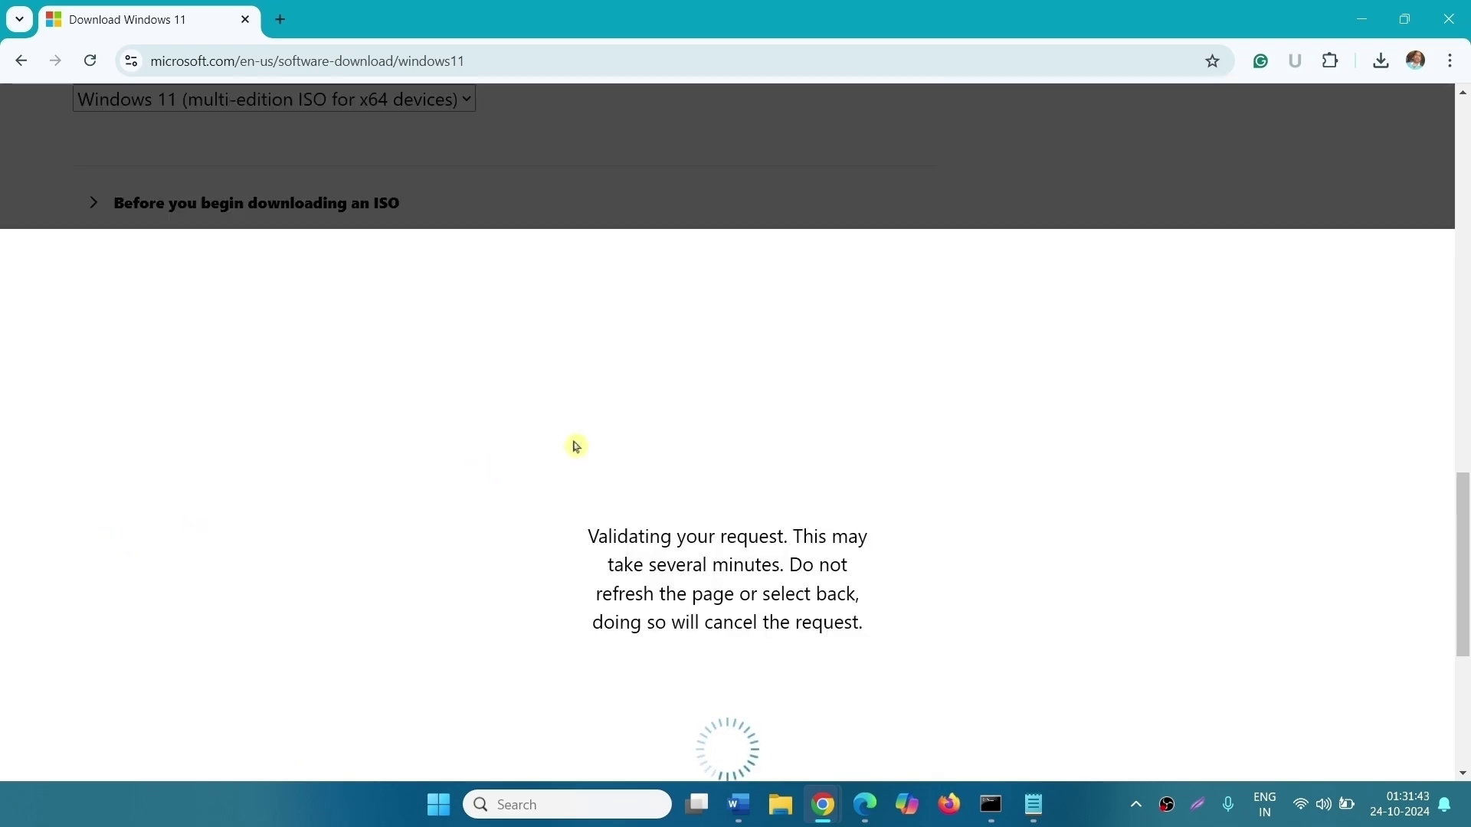
{"action": "scroll", "coordinate": [529, 413], "scroll_direction": "down", "scroll_amount": 2}
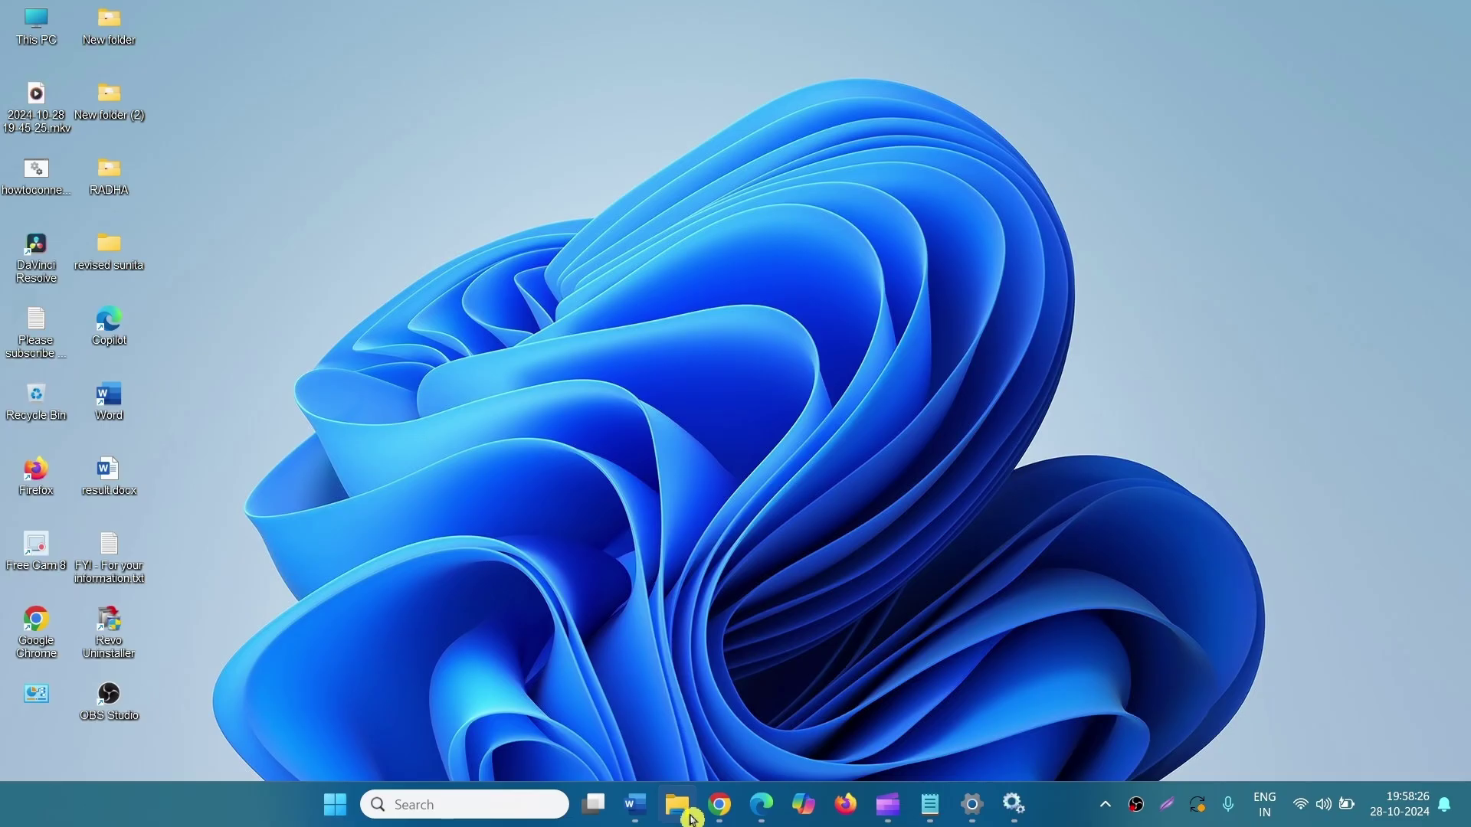
Mount the Win11 ISO from Downloads as drive E: and launch its setup.exe
{"action": "left_click", "coordinate": [693, 818]}
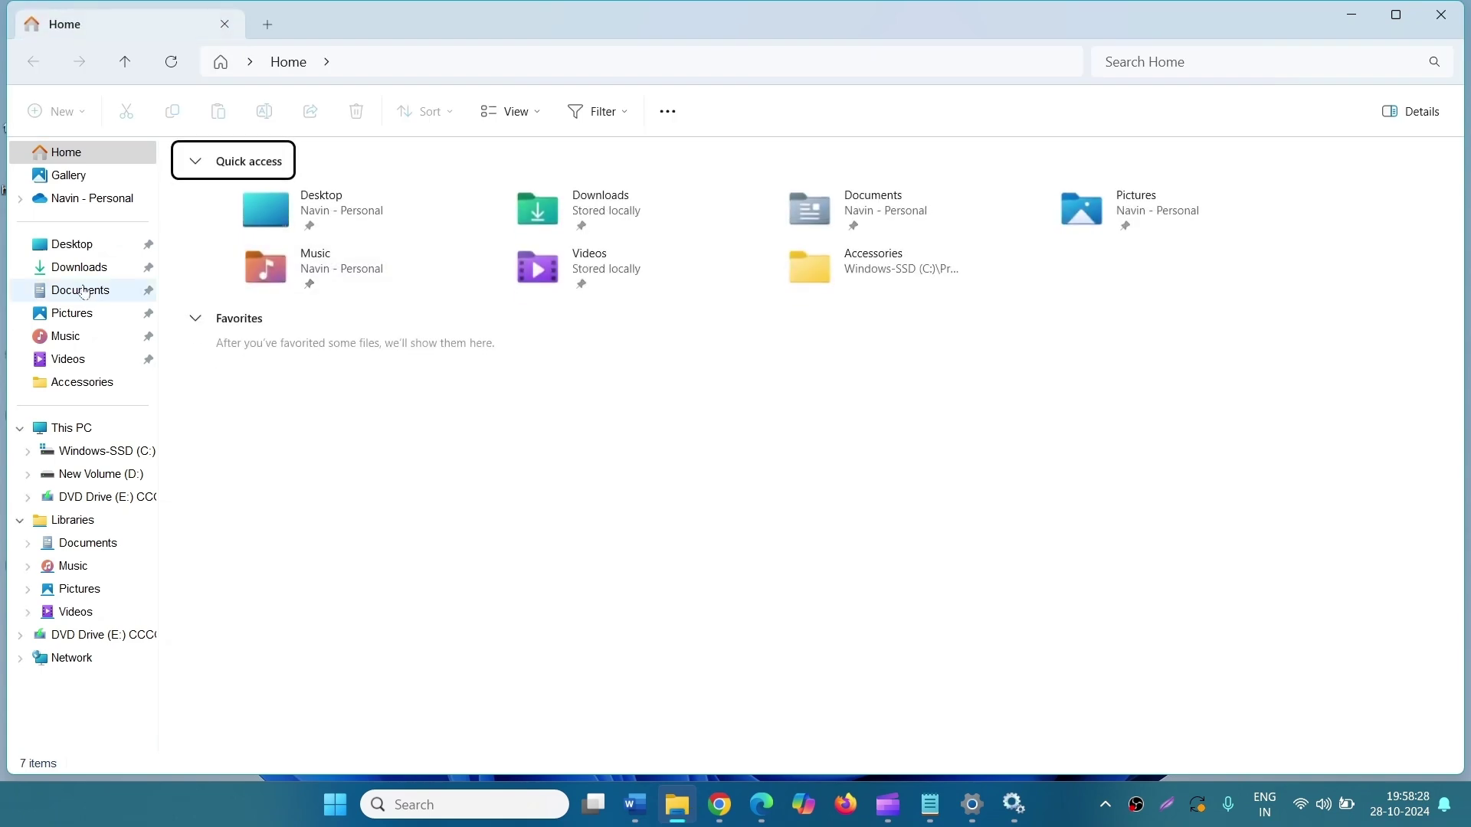
{"action": "left_click", "coordinate": [77, 267]}
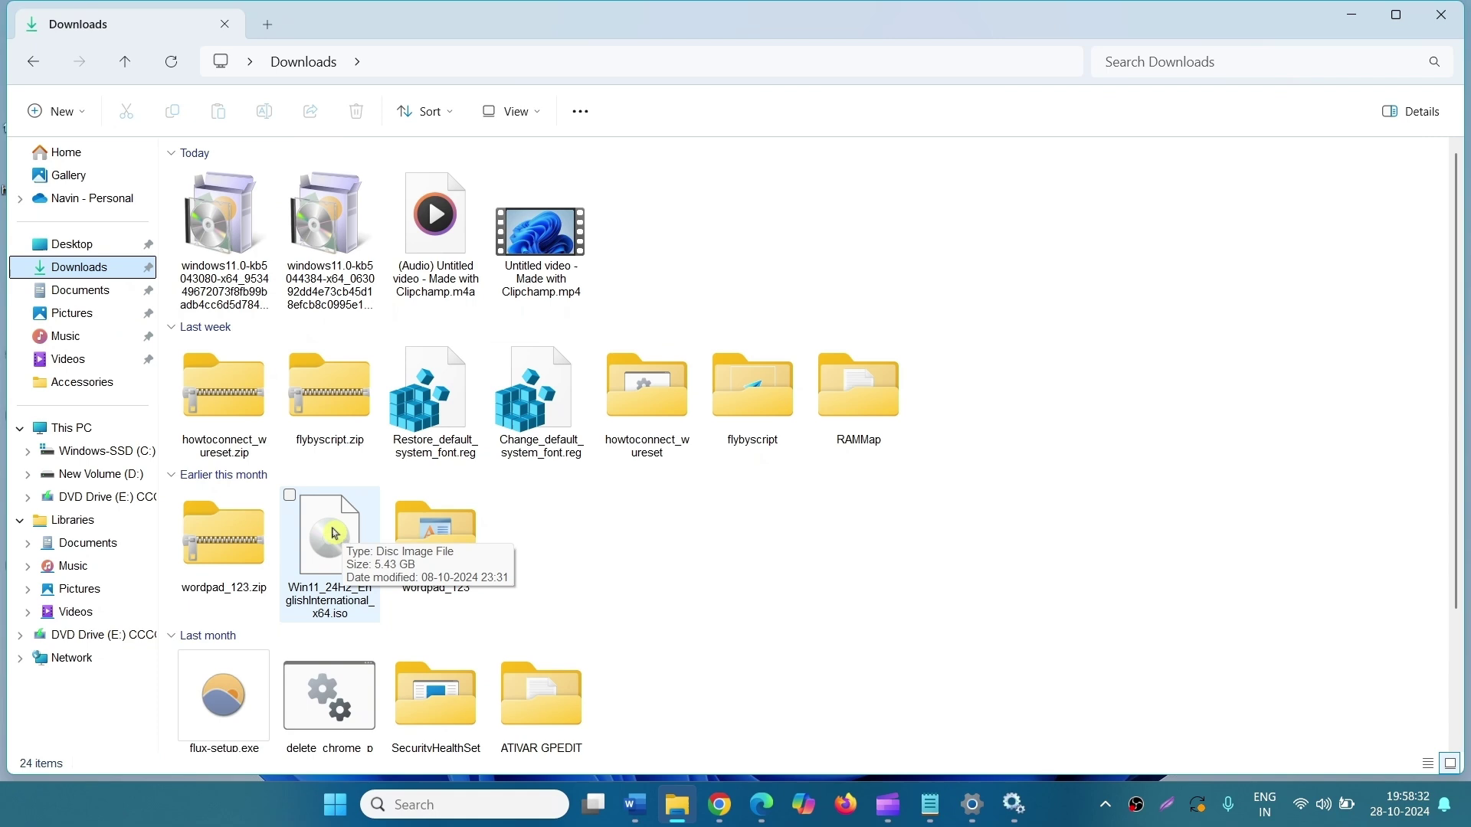
{"action": "right_click", "coordinate": [322, 562]}
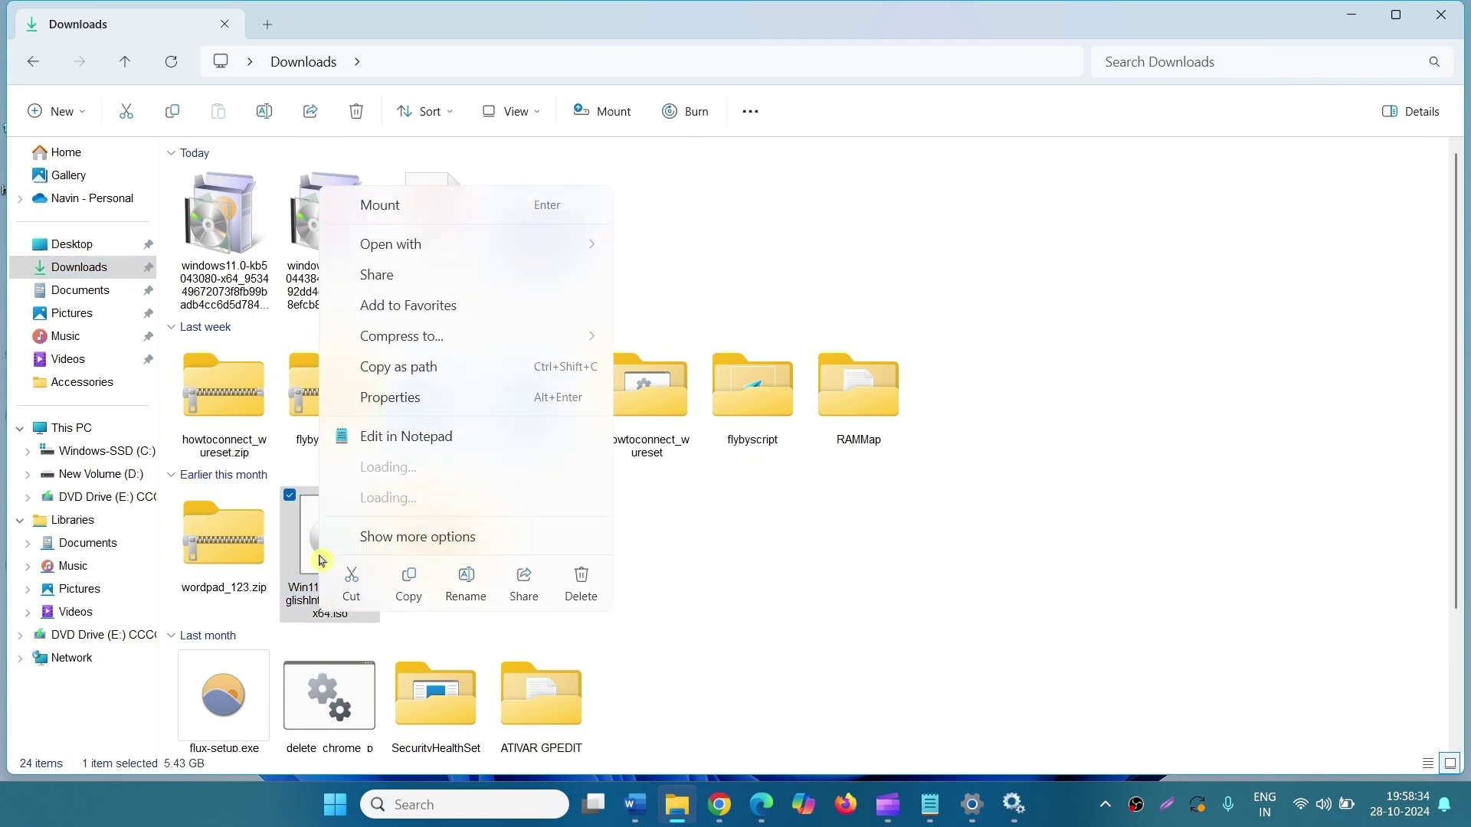
{"action": "left_click", "coordinate": [379, 235]}
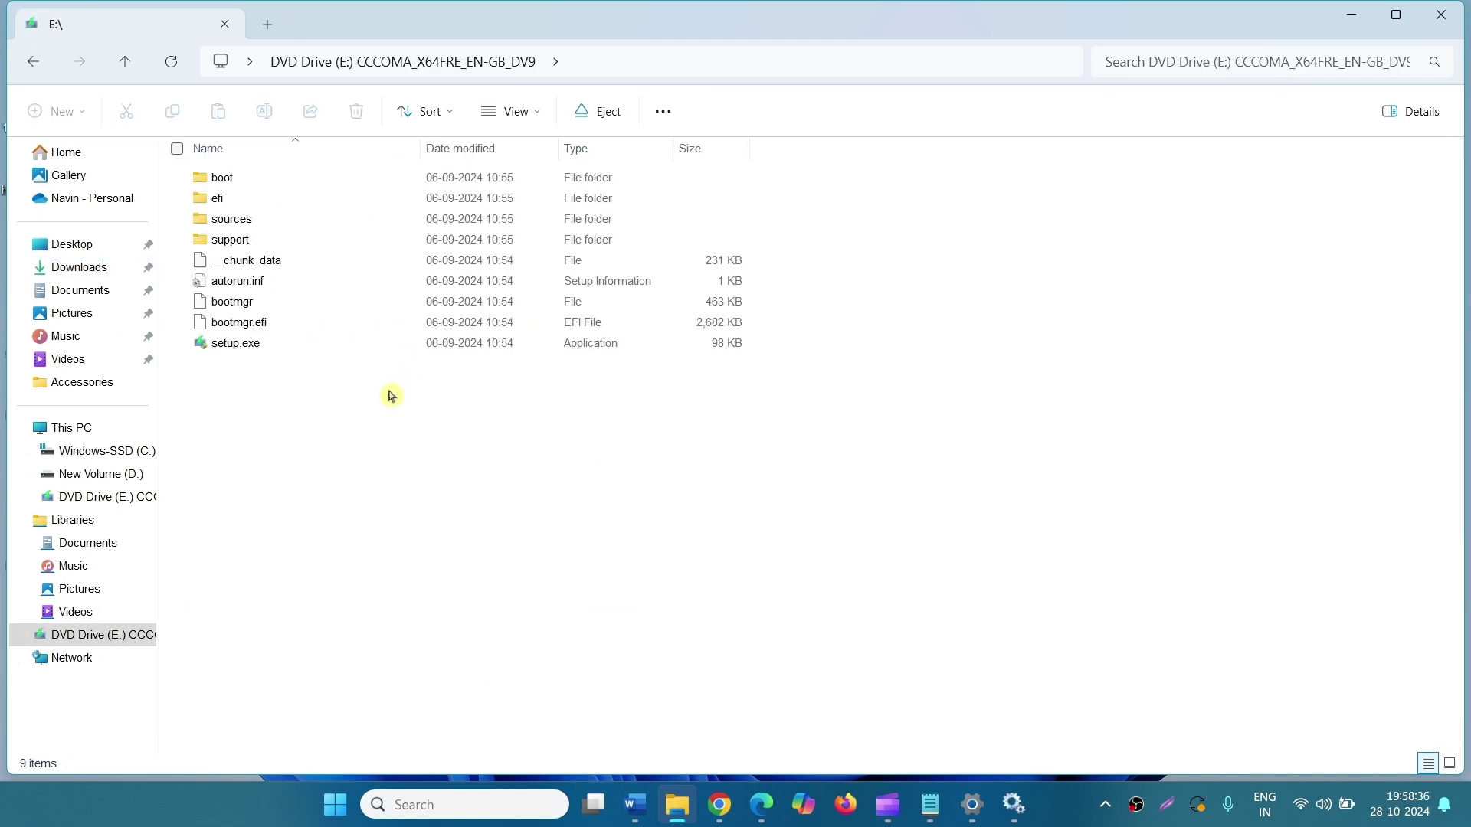
{"action": "right_click", "coordinate": [255, 351]}
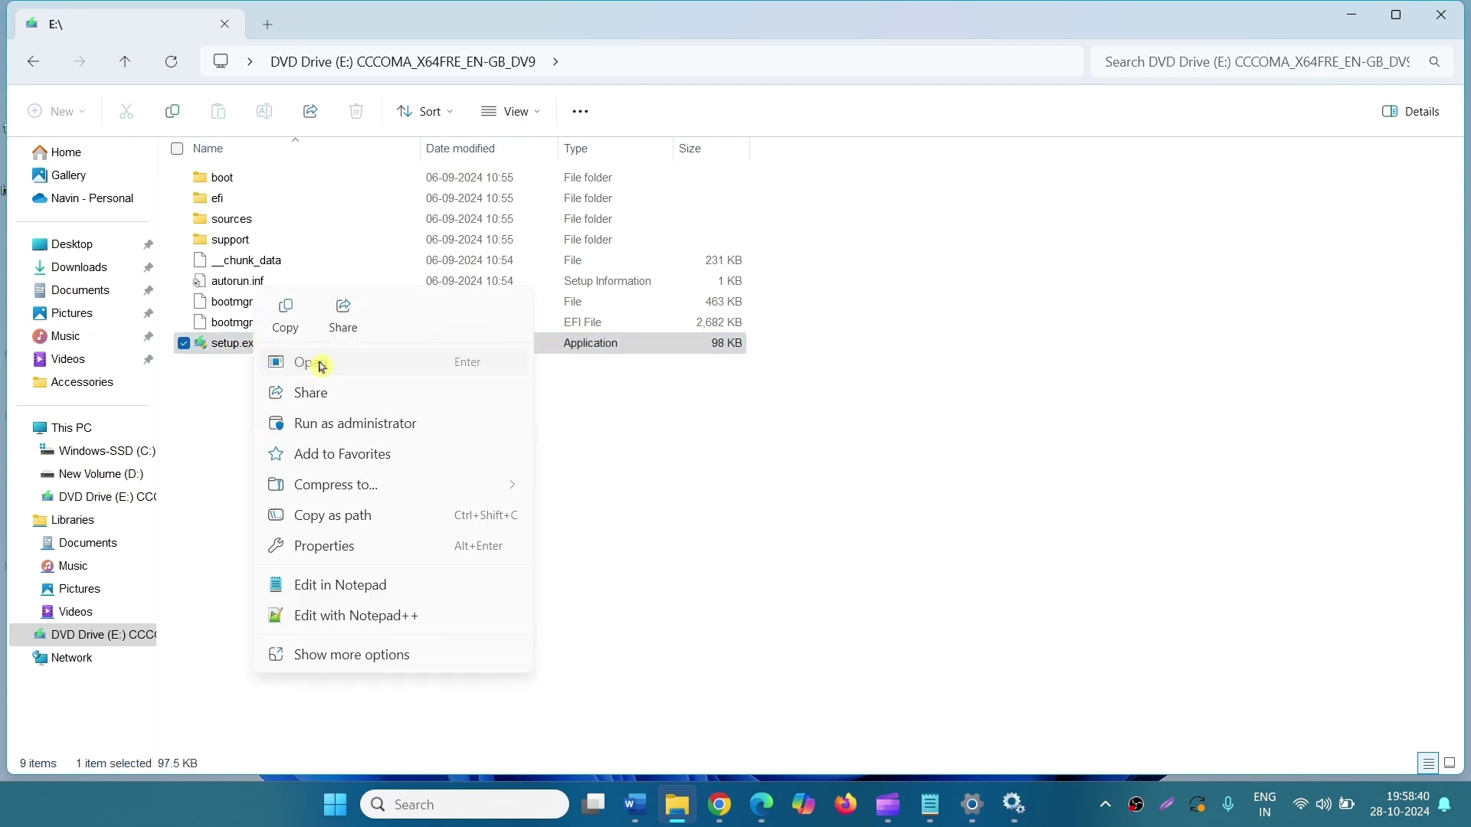
{"action": "left_click", "coordinate": [321, 366]}
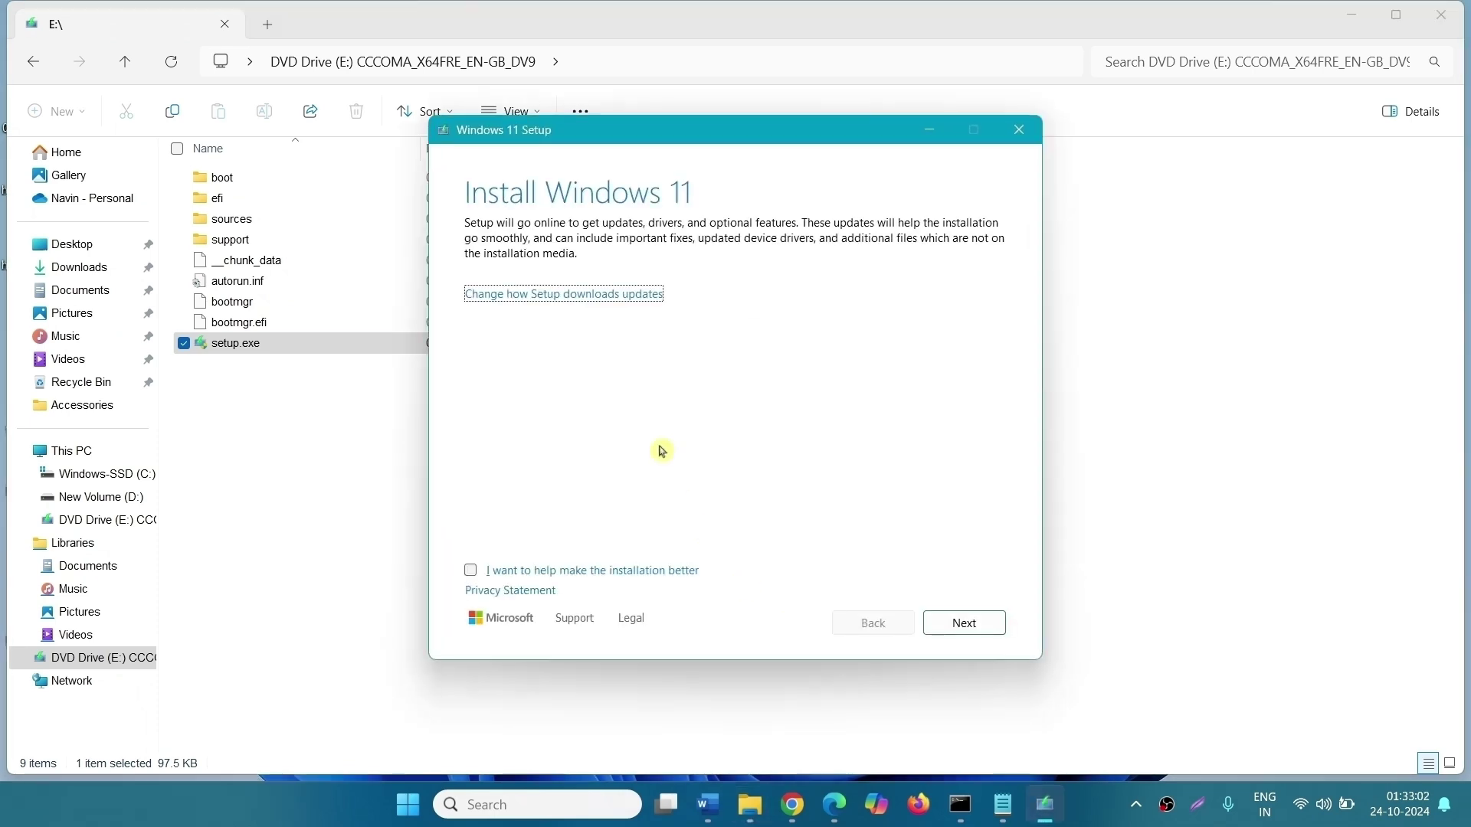
Opt in to 'I want to help make the installation better', continue, and accept the licence terms
{"action": "left_click", "coordinate": [471, 572]}
{"action": "left_click", "coordinate": [942, 630]}
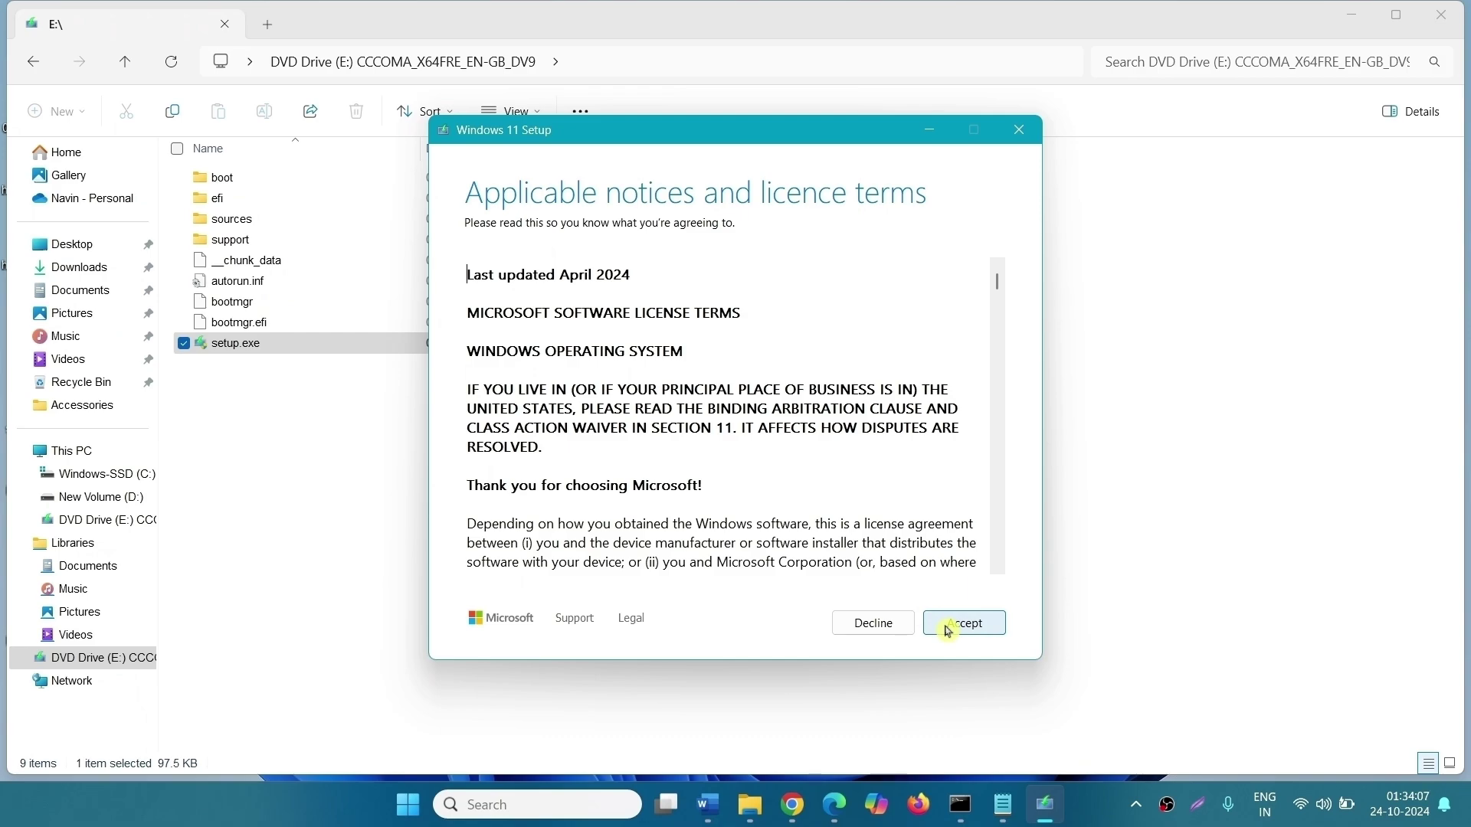
{"action": "left_click", "coordinate": [949, 630]}
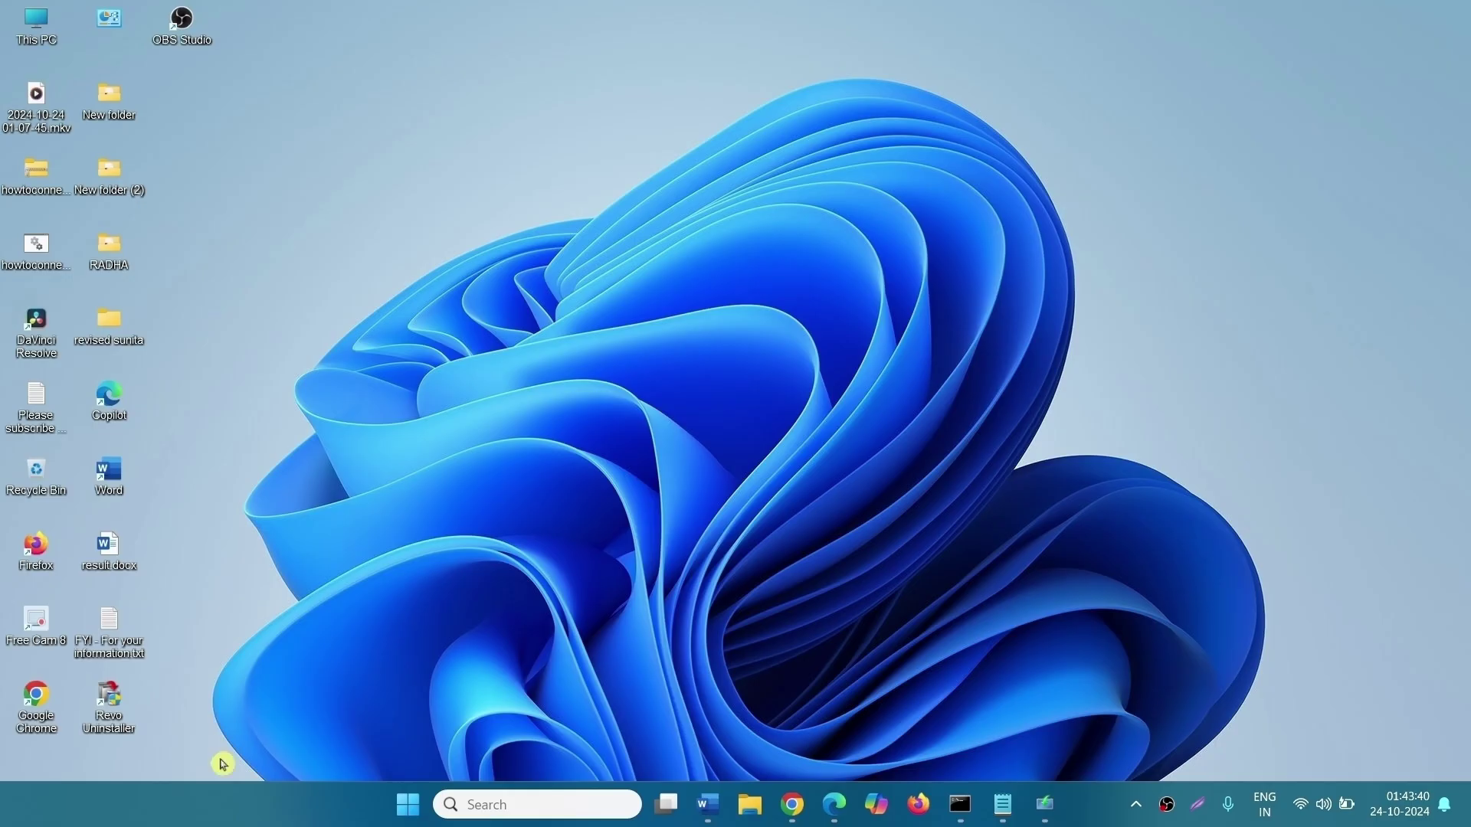